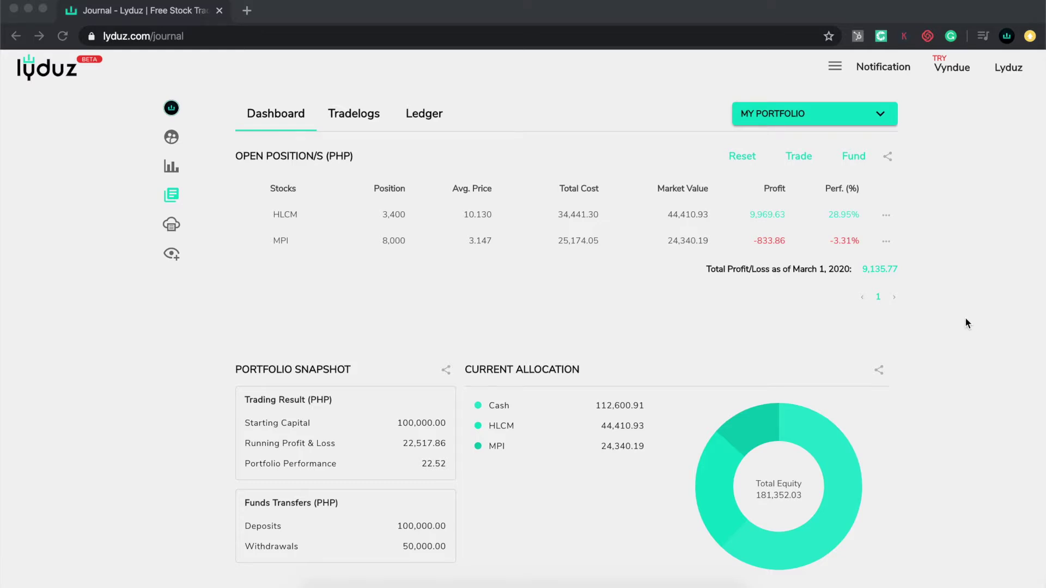
Review the portfolio dashboard's open positions, portfolio snapshot, current allocation and equity curve
scroll(966, 319, down, 1)
scroll(966, 320, up, 1)
scroll(365, 252, down, 4)
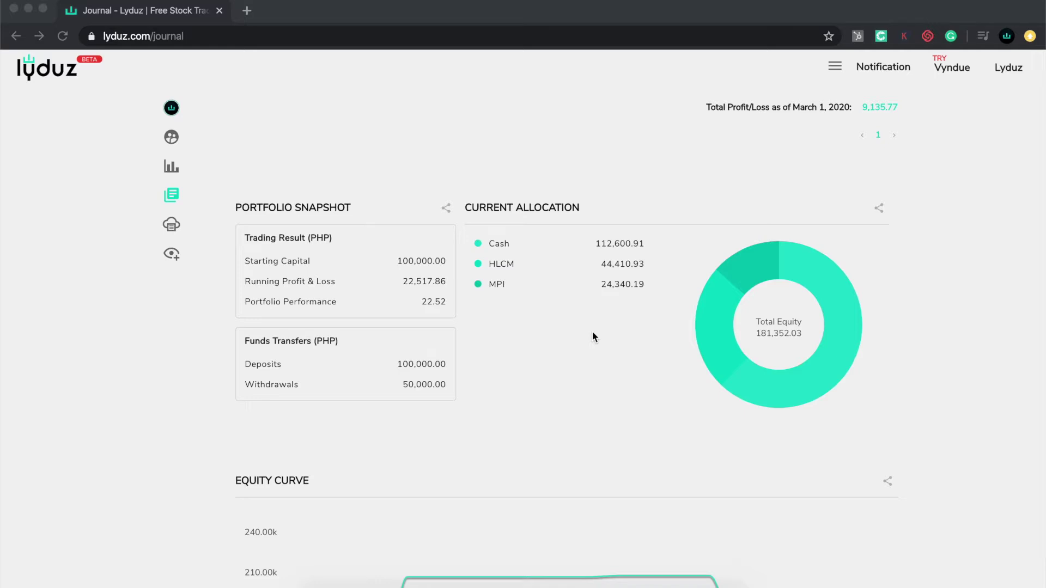
scroll(593, 331, down, 5)
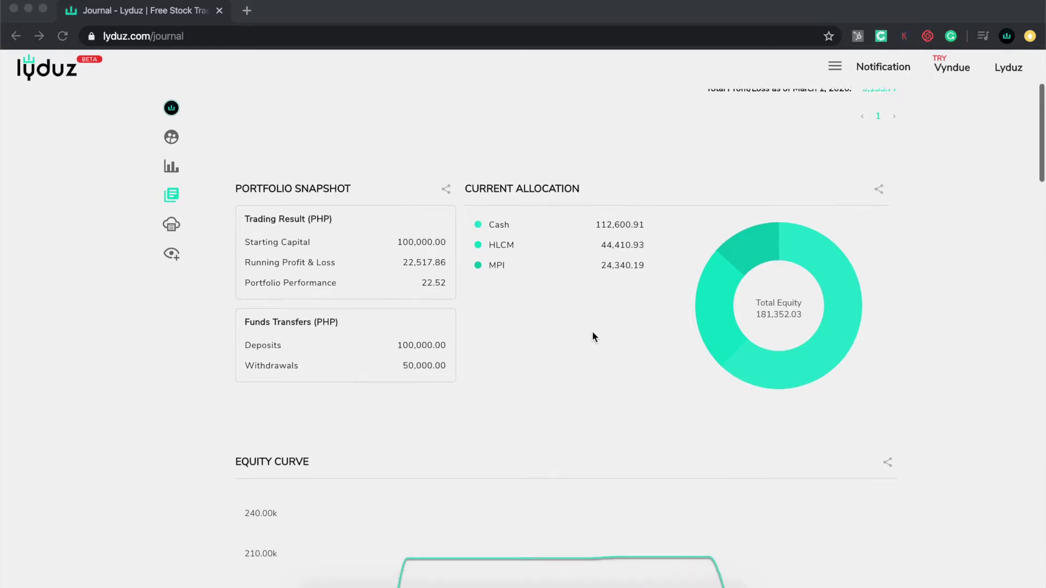
scroll(163, 456, down, 1)
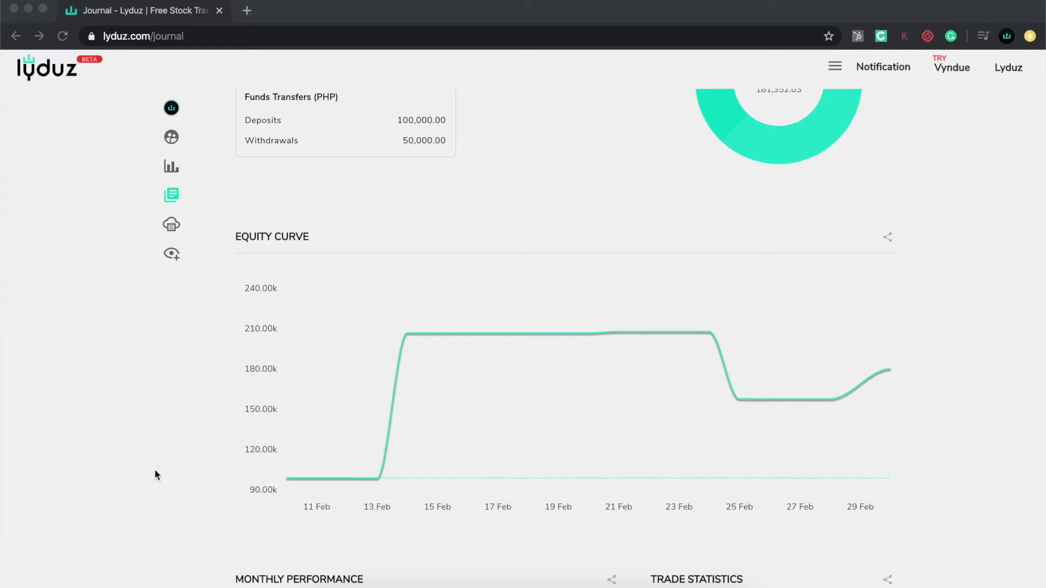
scroll(155, 473, down, 1)
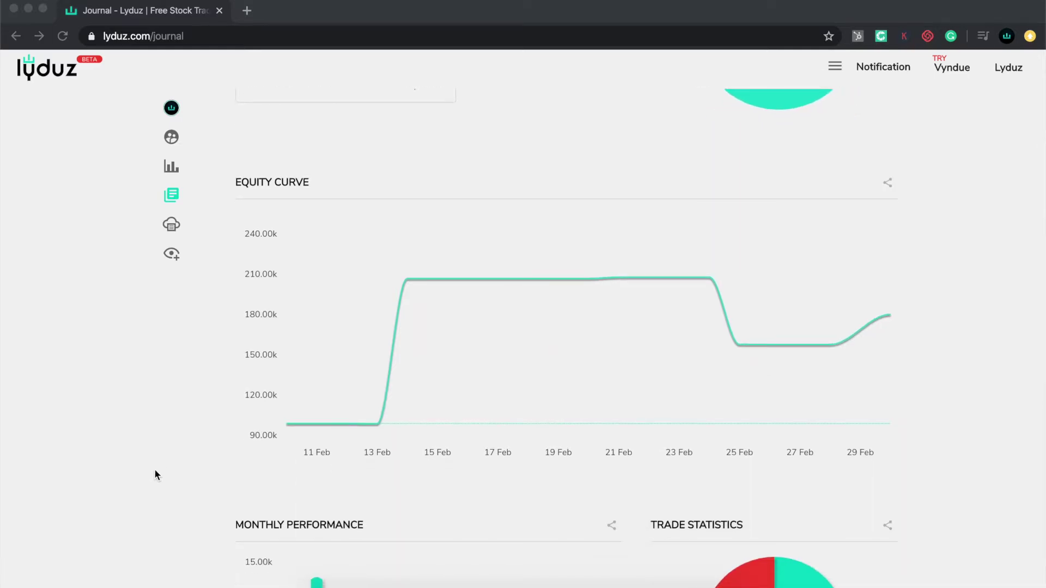
scroll(156, 474, down, 1)
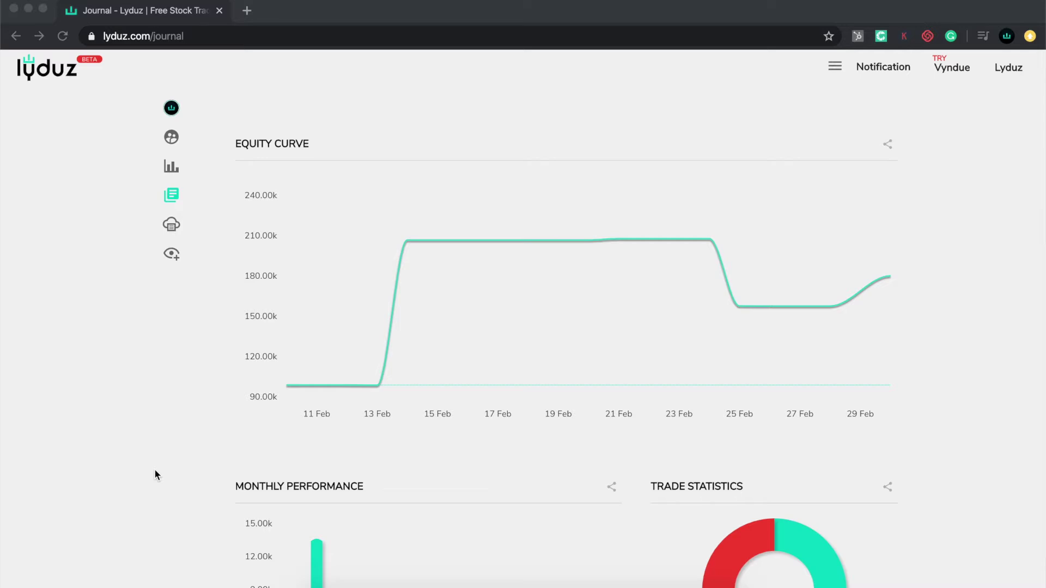
Review the dashboard's monthly performance, trade, strategy and emotional statistics, top stocks, fees and buy volume and value charts
scroll(156, 475, down, 4)
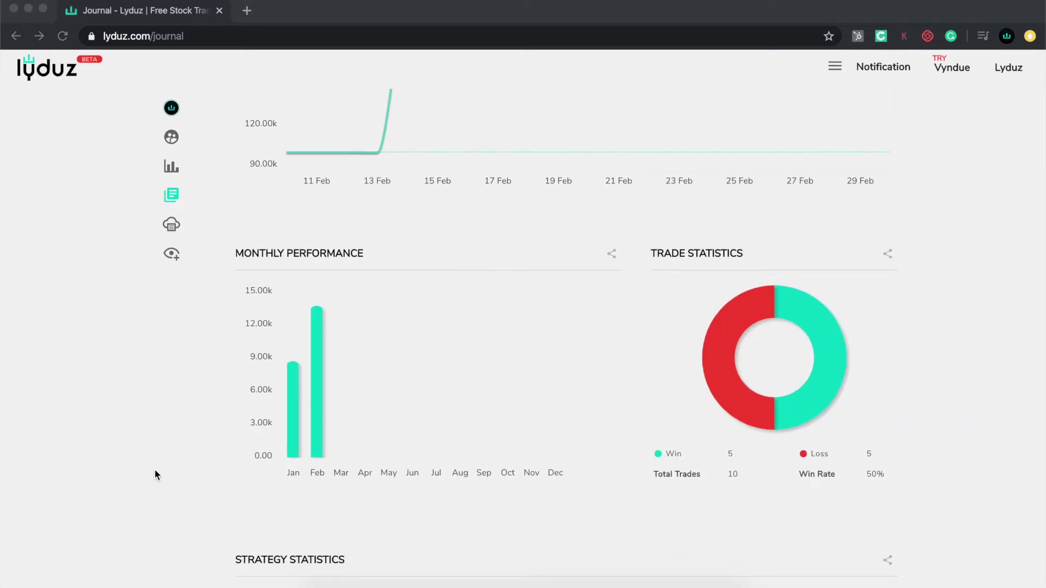
scroll(155, 475, down, 4)
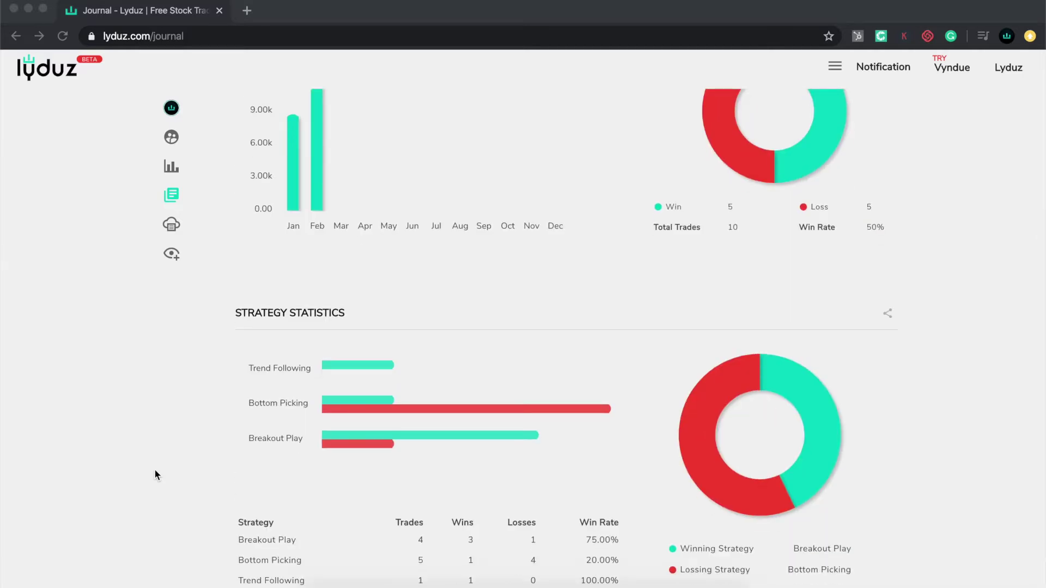
scroll(154, 475, down, 1)
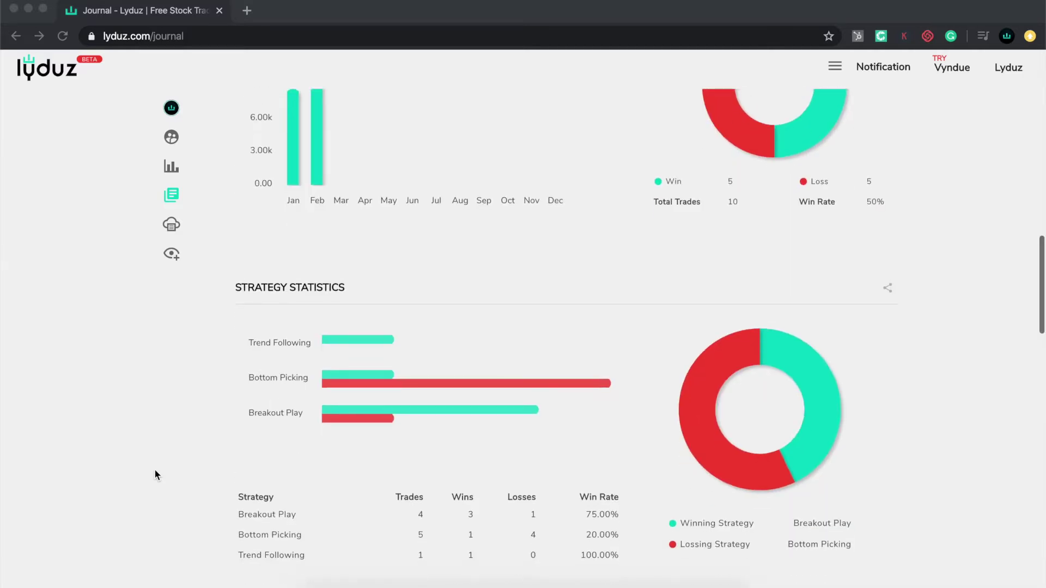
scroll(155, 471, down, 2)
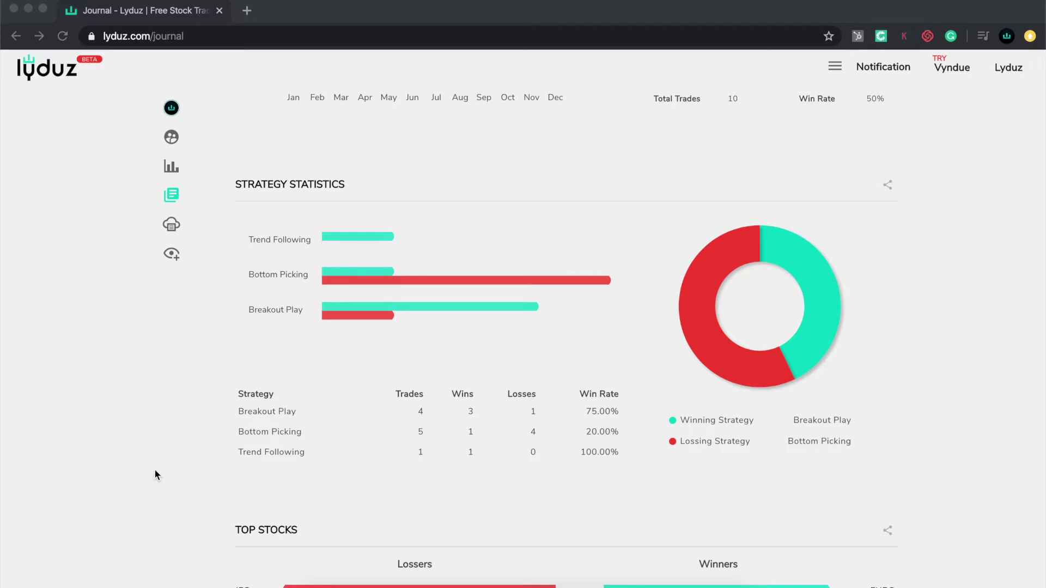
scroll(154, 472, down, 3)
scroll(155, 472, down, 10)
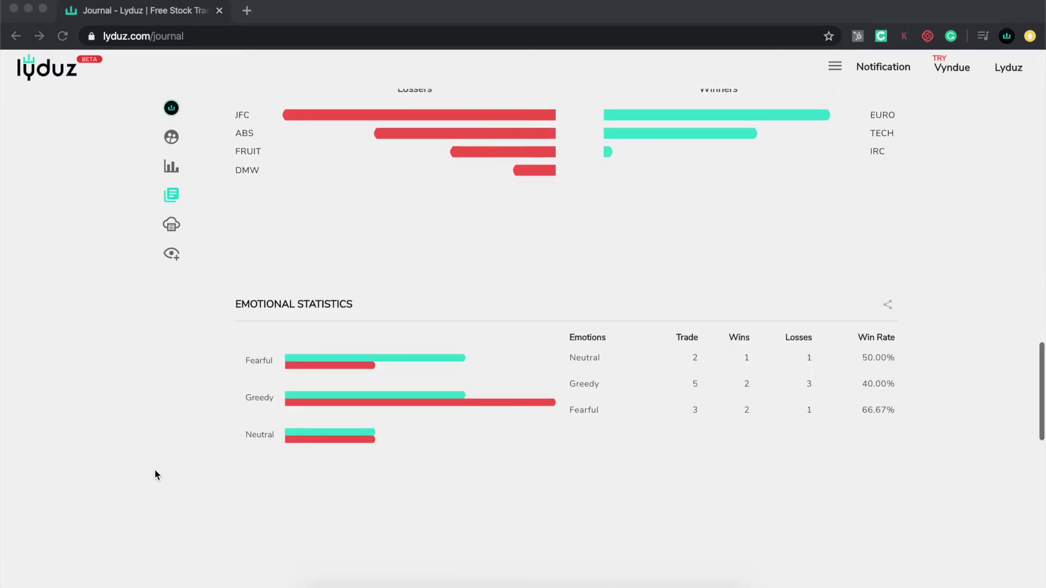
scroll(155, 474, up, 8)
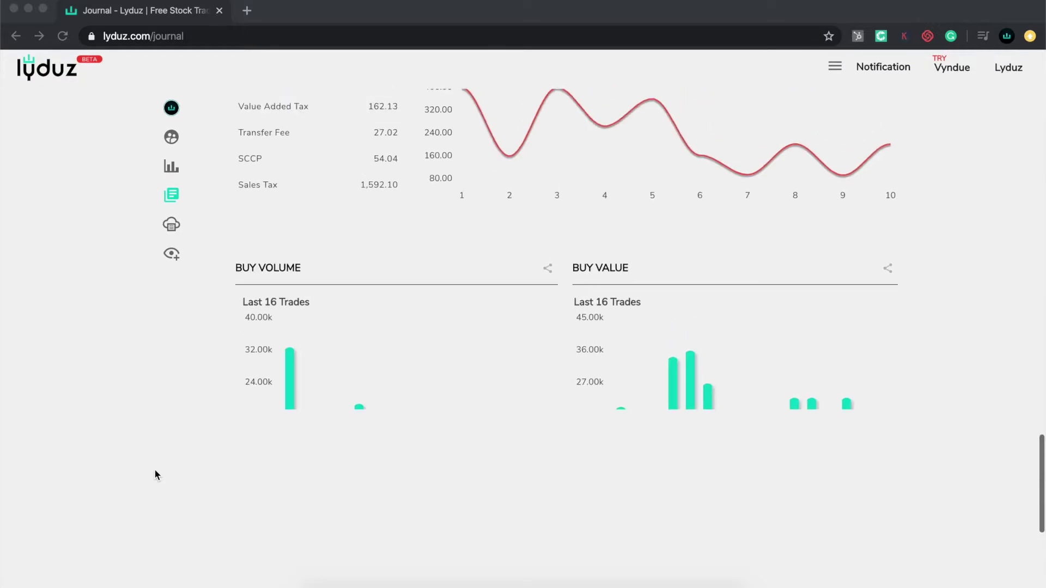
scroll(155, 472, down, 7)
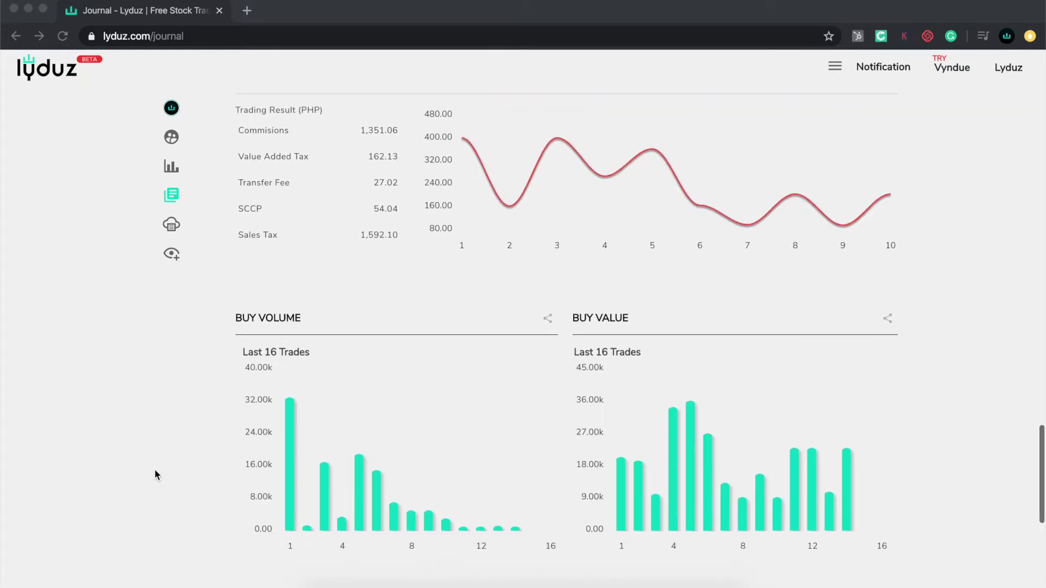
scroll(155, 472, up, 15)
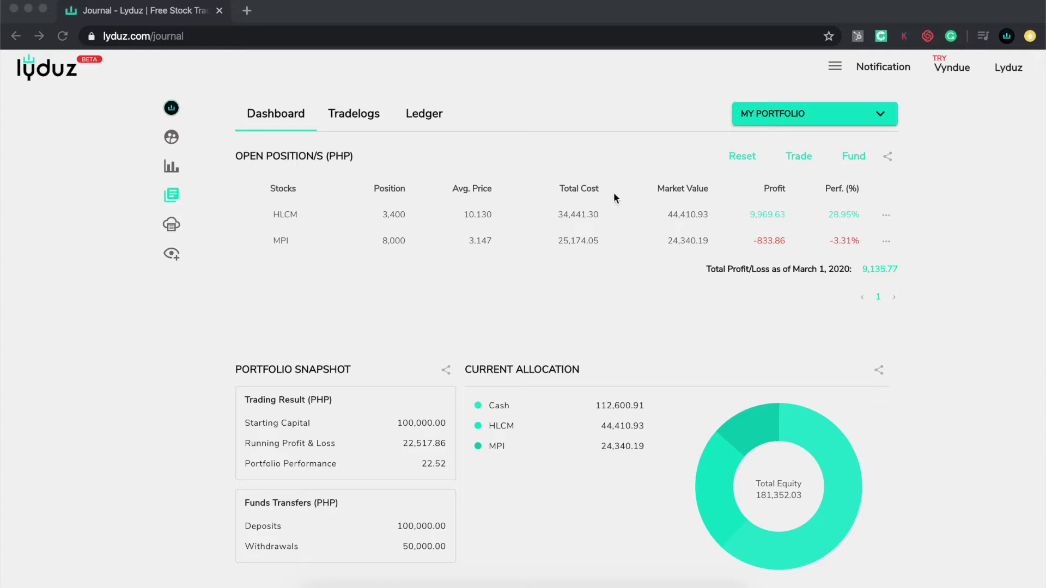
Start a buy trade for the ABS stock and assign it to My Portfolio
click(797, 159)
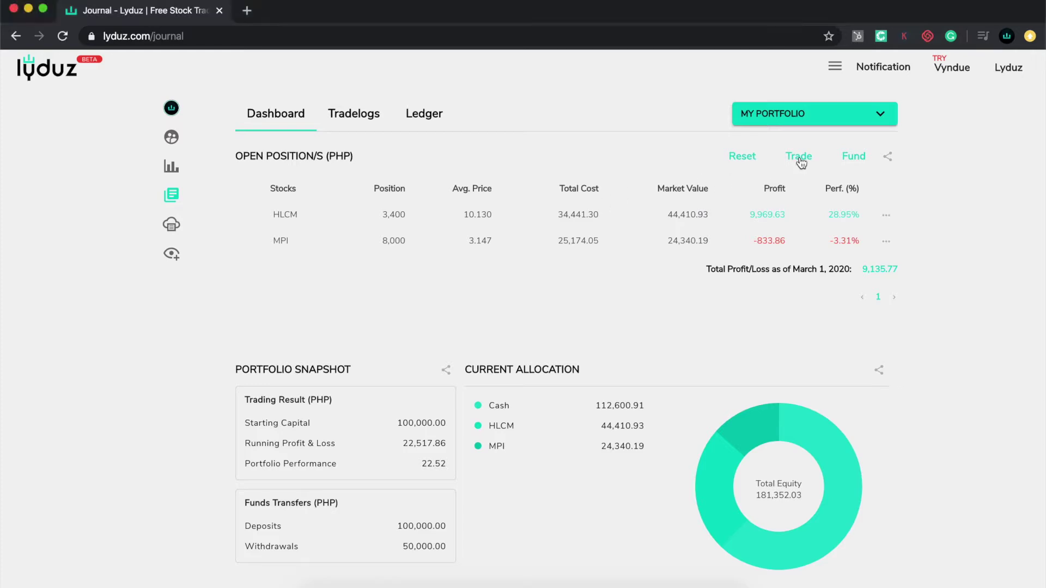
click(799, 158)
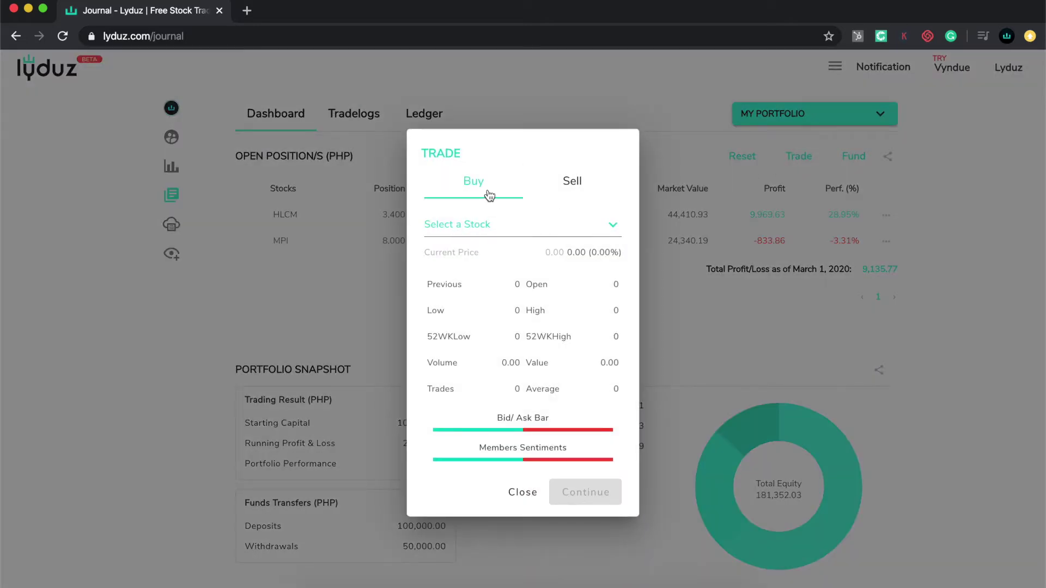
click(490, 223)
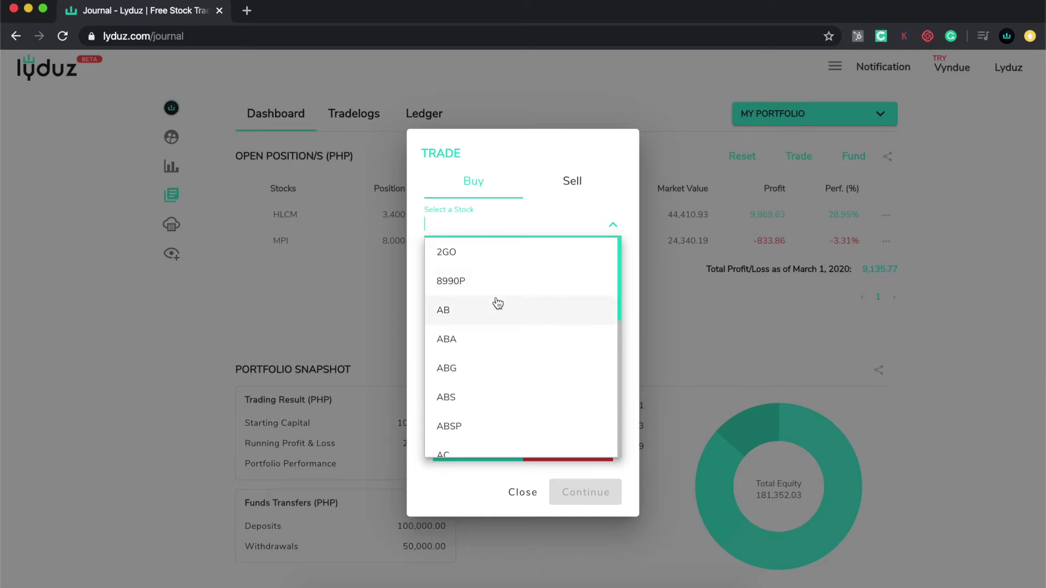
text(ABS)
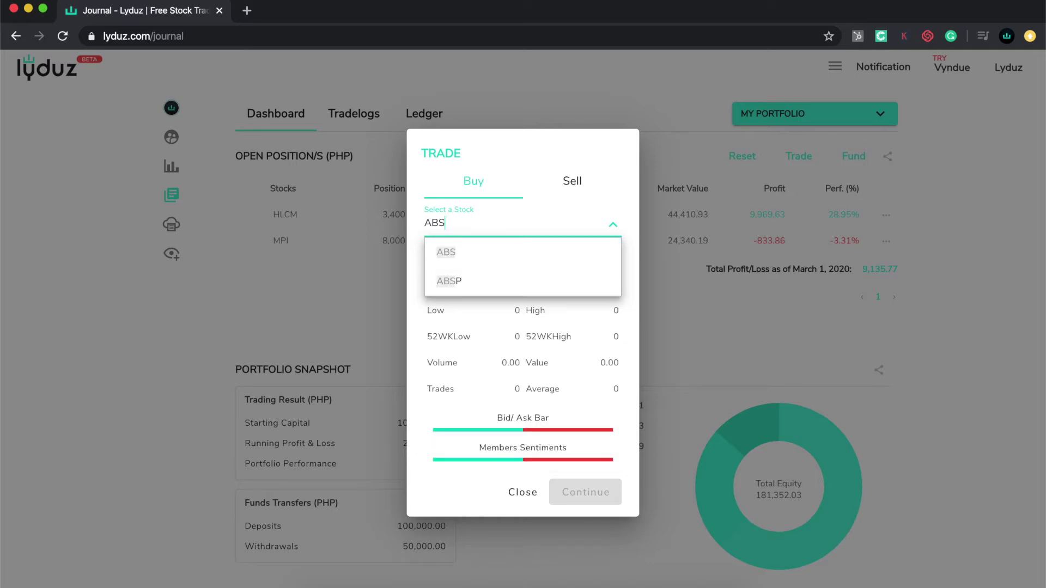
click(473, 251)
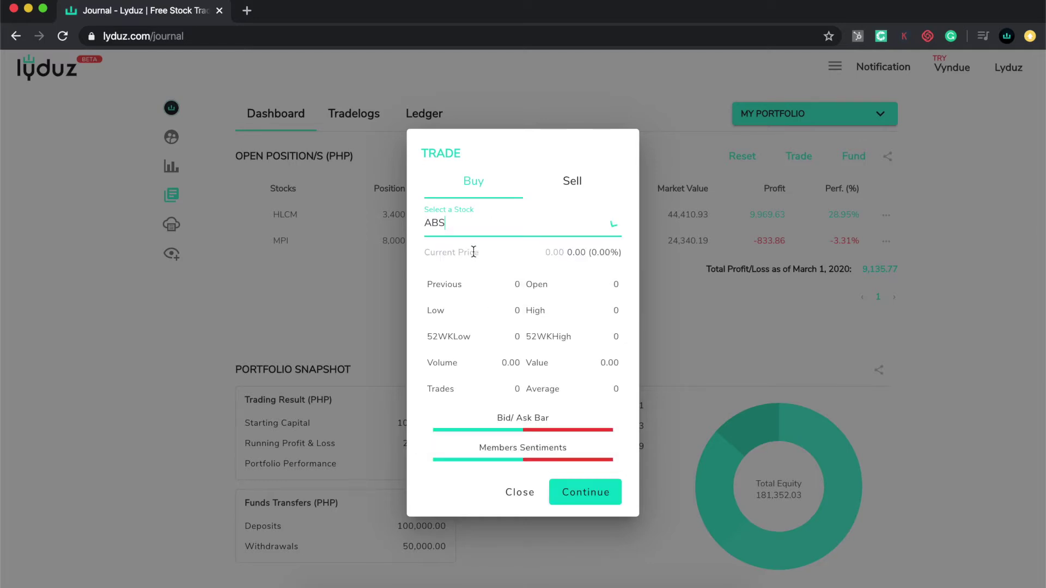
click(577, 492)
click(582, 259)
click(512, 280)
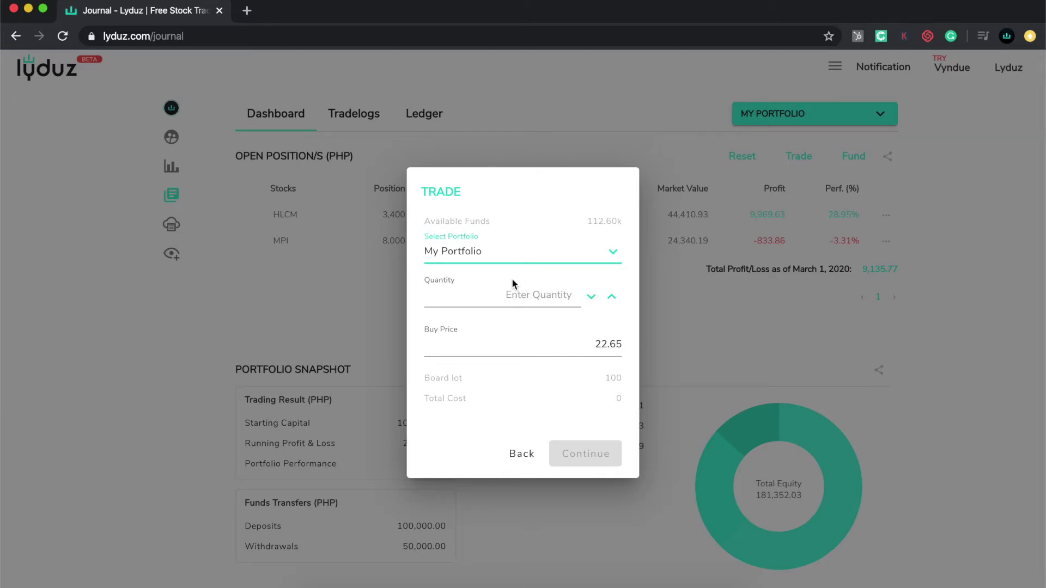
Set the ABS buy quantity to 1000 shares and proceed to the trade details
triple_click(612, 299)
double_click(613, 299)
click(612, 298)
click(612, 299)
click(612, 298)
double_click(612, 298)
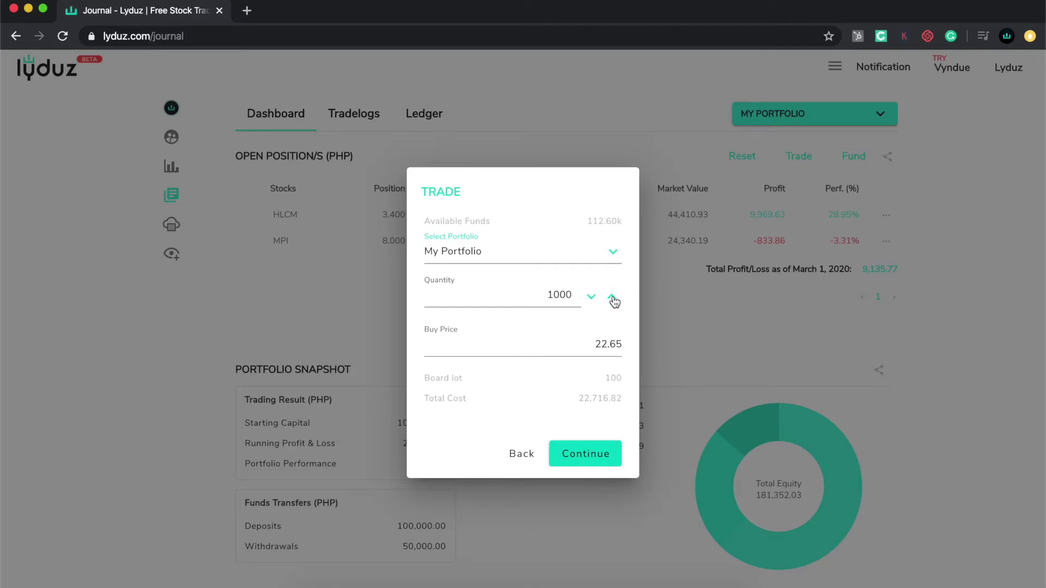
click(582, 459)
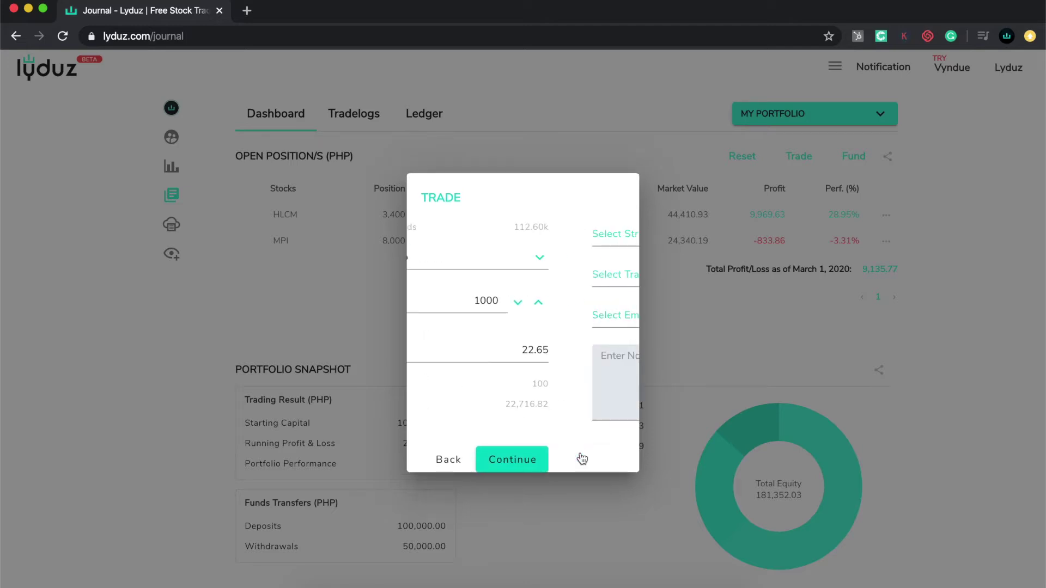
Record the ABS purchase with strategy Trend Following, trade plan Swing Trade, emotion Neutral and the note "Sample Note"
click(536, 234)
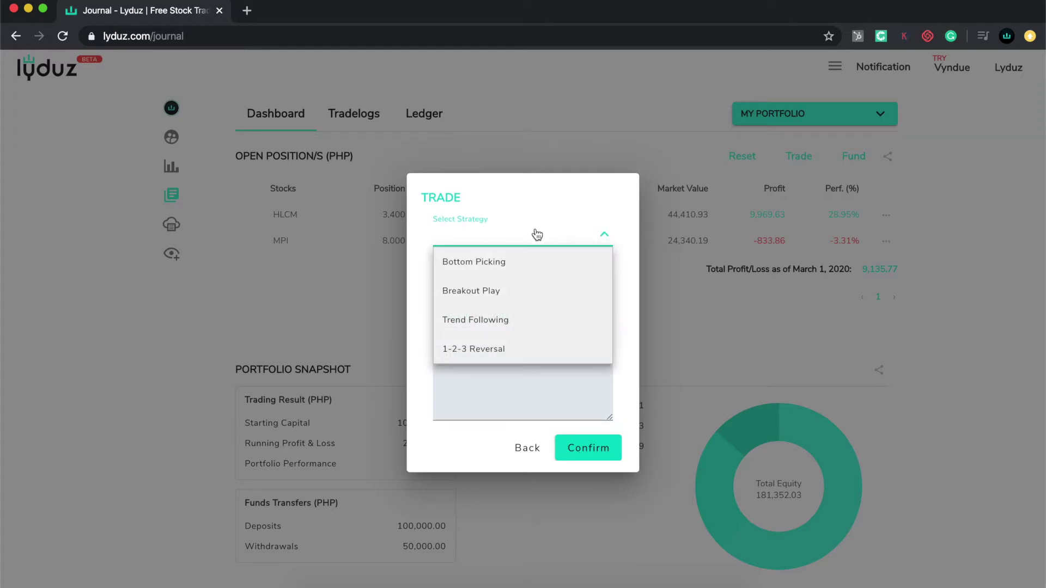
click(533, 327)
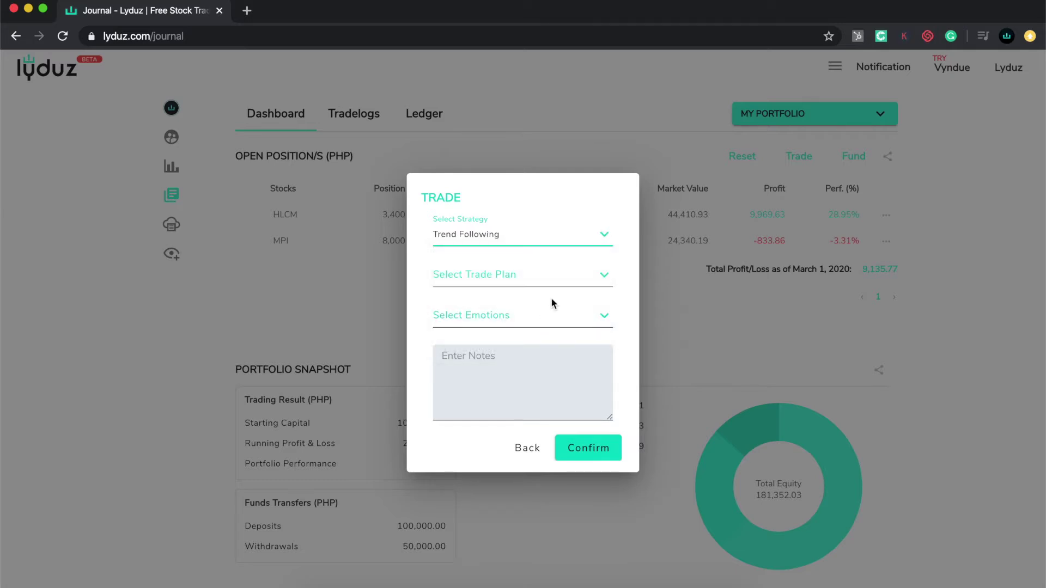
click(554, 281)
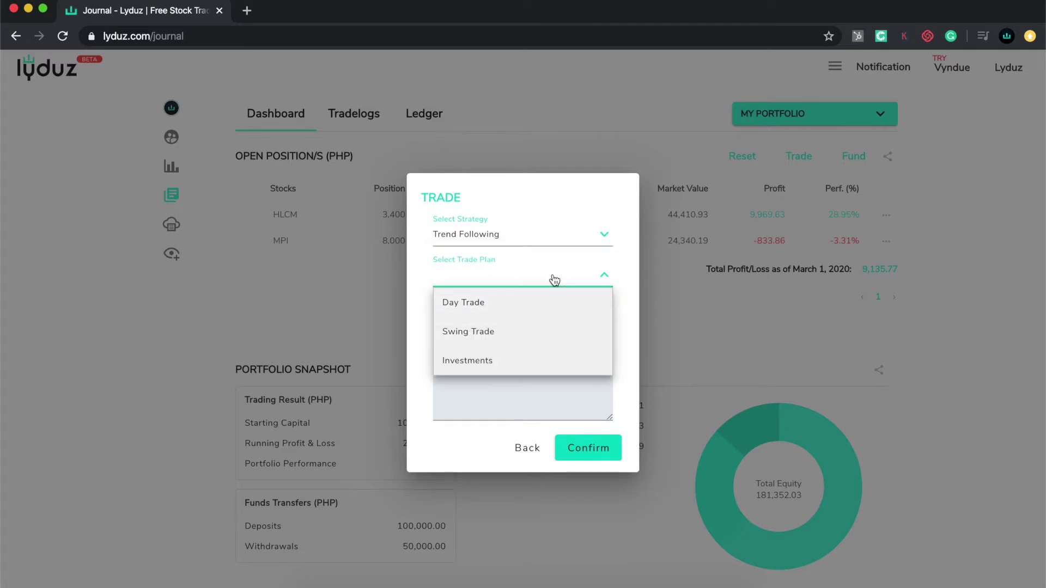
click(517, 334)
click(562, 321)
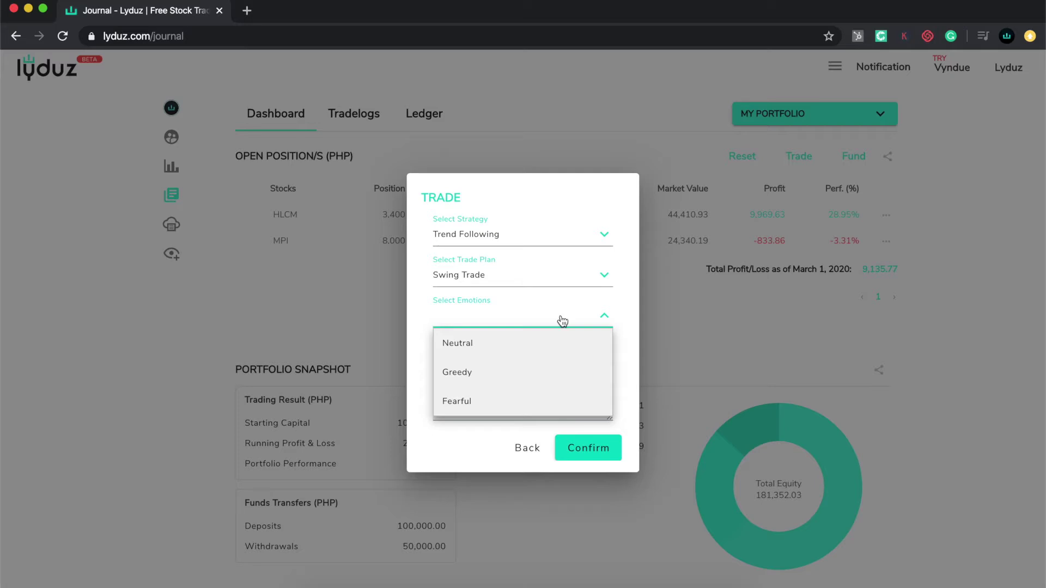
click(504, 352)
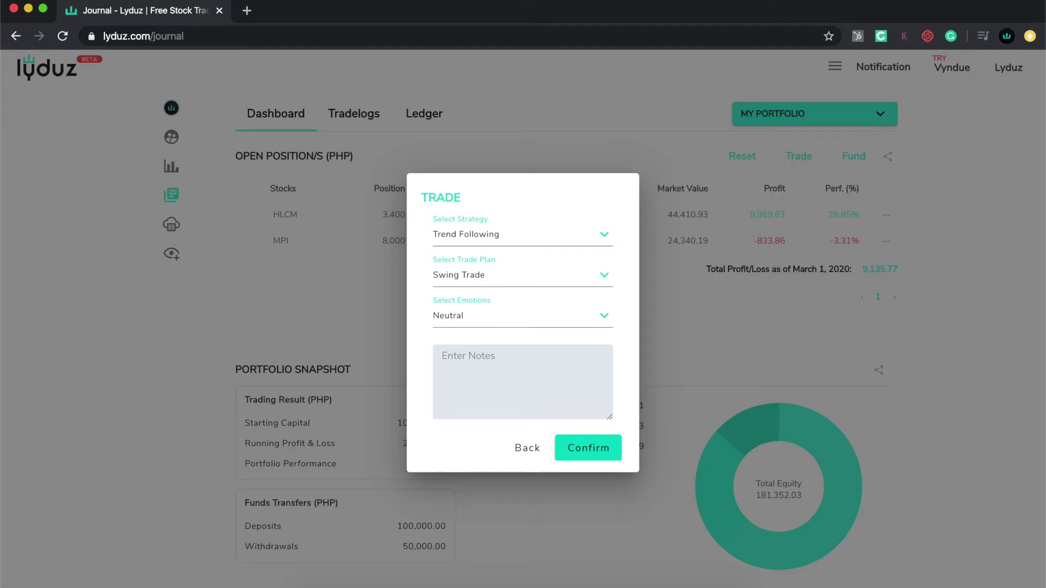
text(Sample Note)
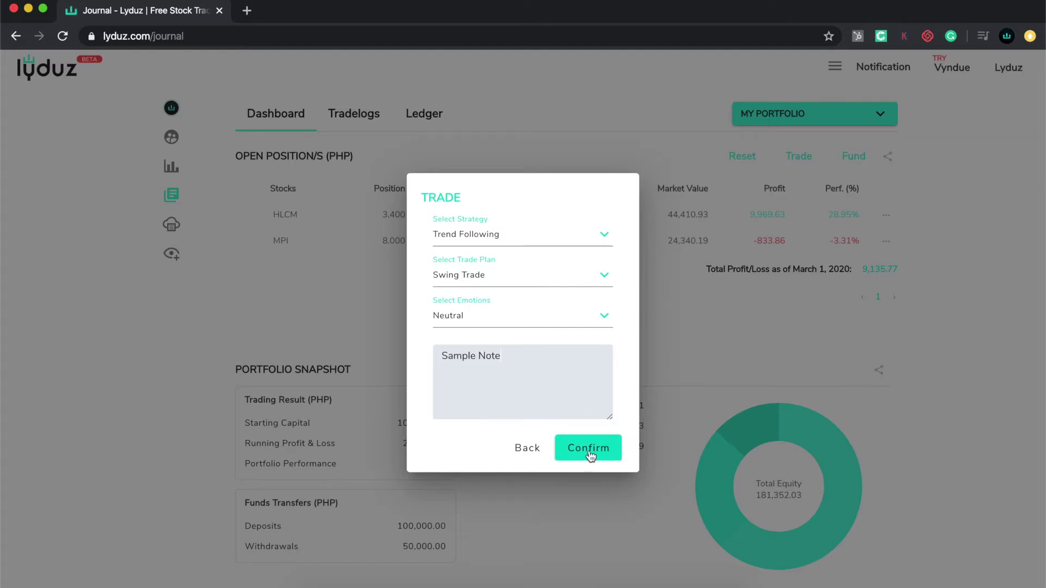
click(591, 455)
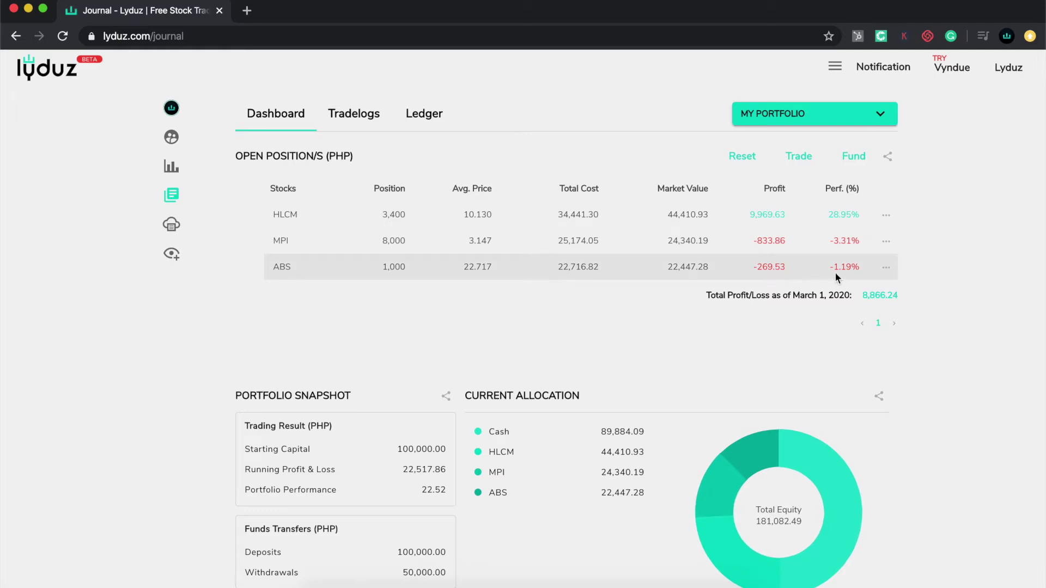
drag(832, 270, 856, 268)
click(952, 273)
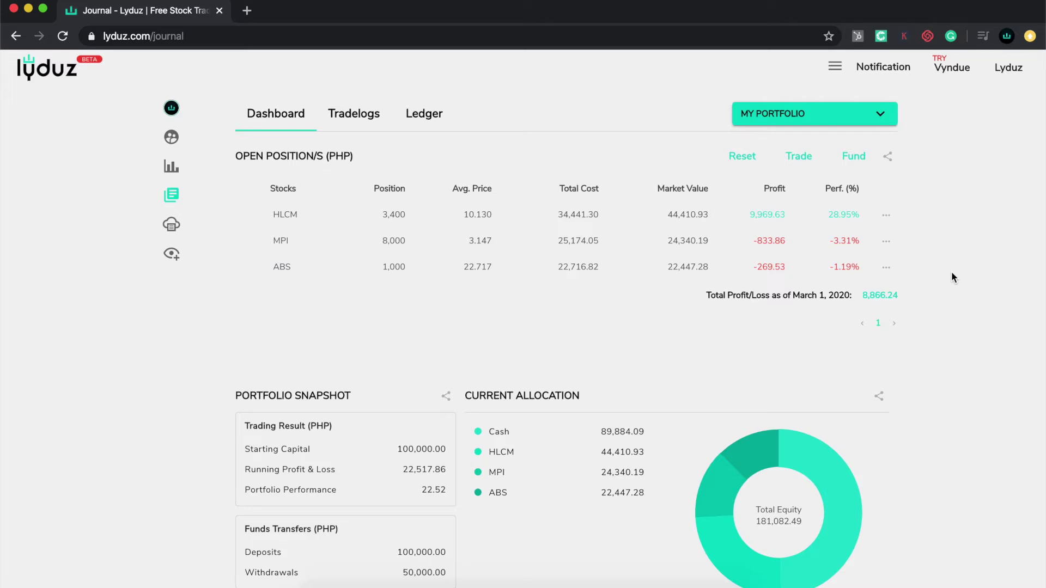
Record a sell trade for the entire ABS position of 1000 shares at a sell price of 22.65
click(801, 158)
click(795, 159)
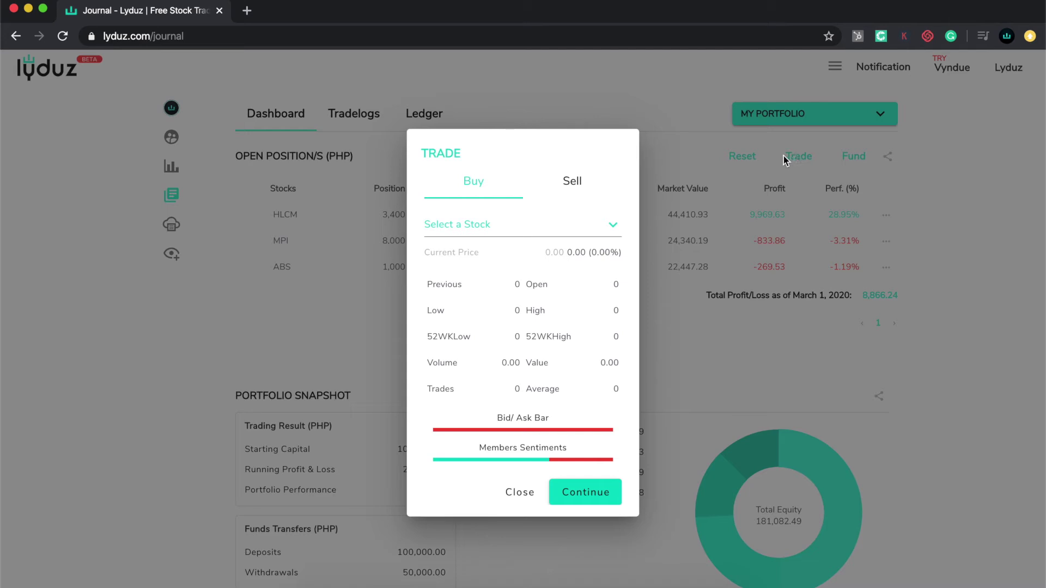
click(573, 184)
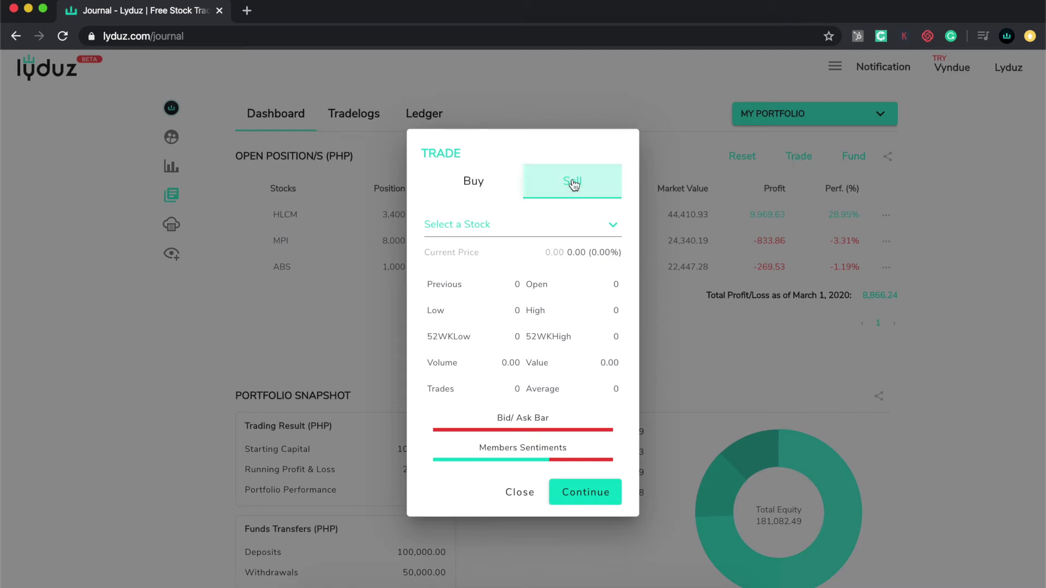
click(531, 224)
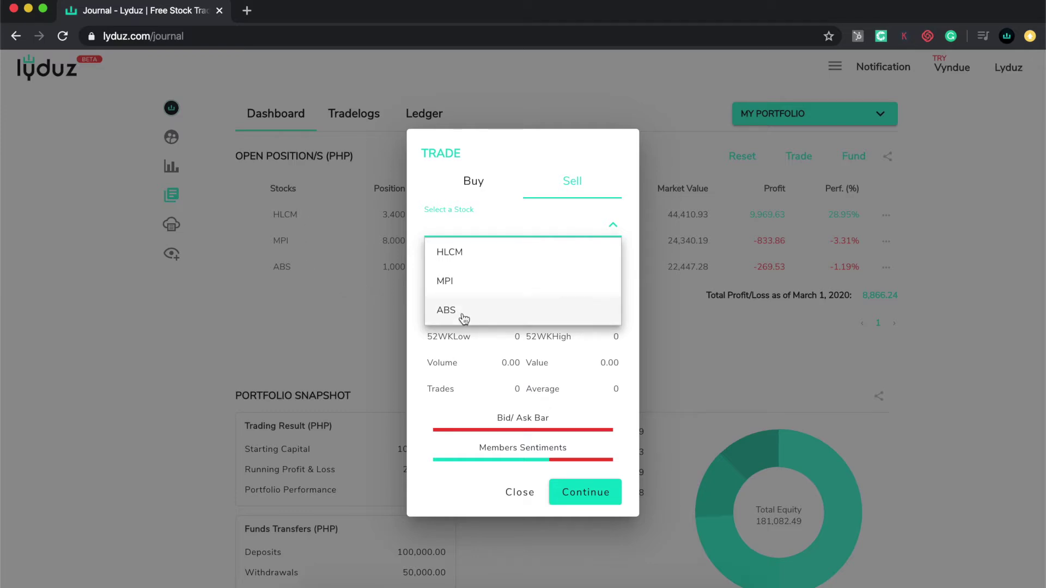
click(496, 311)
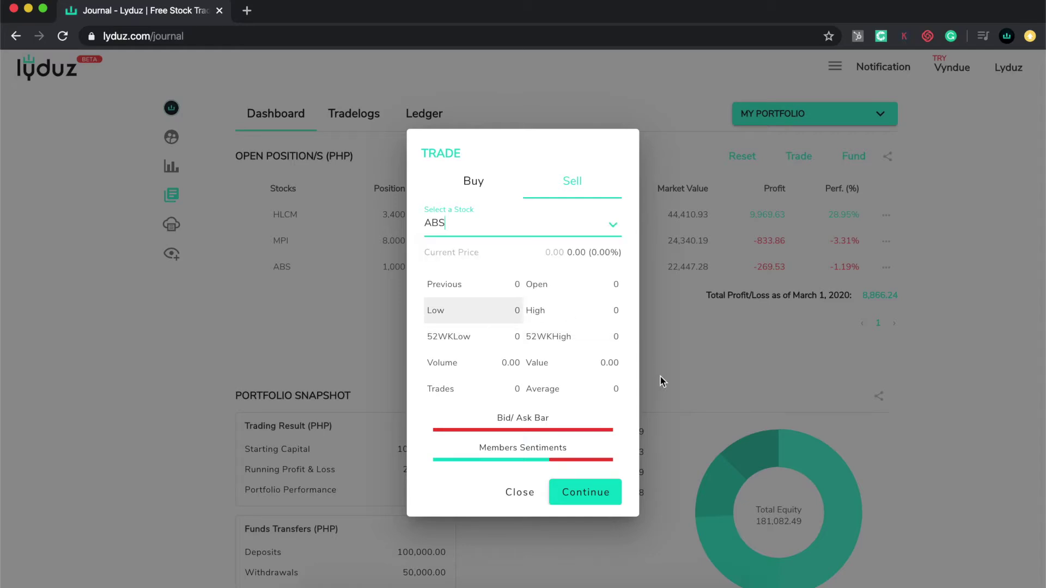
click(583, 491)
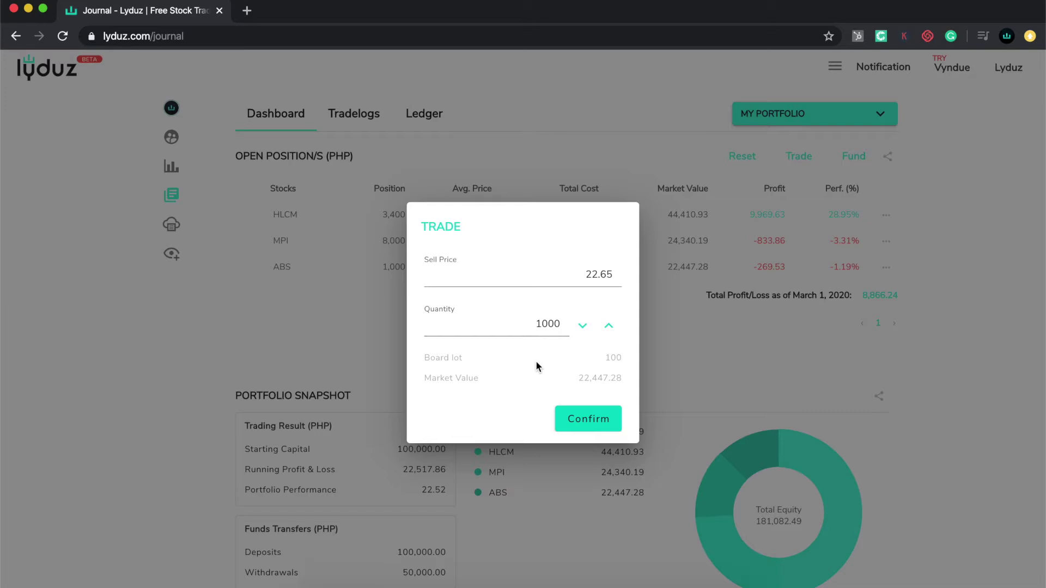
click(587, 421)
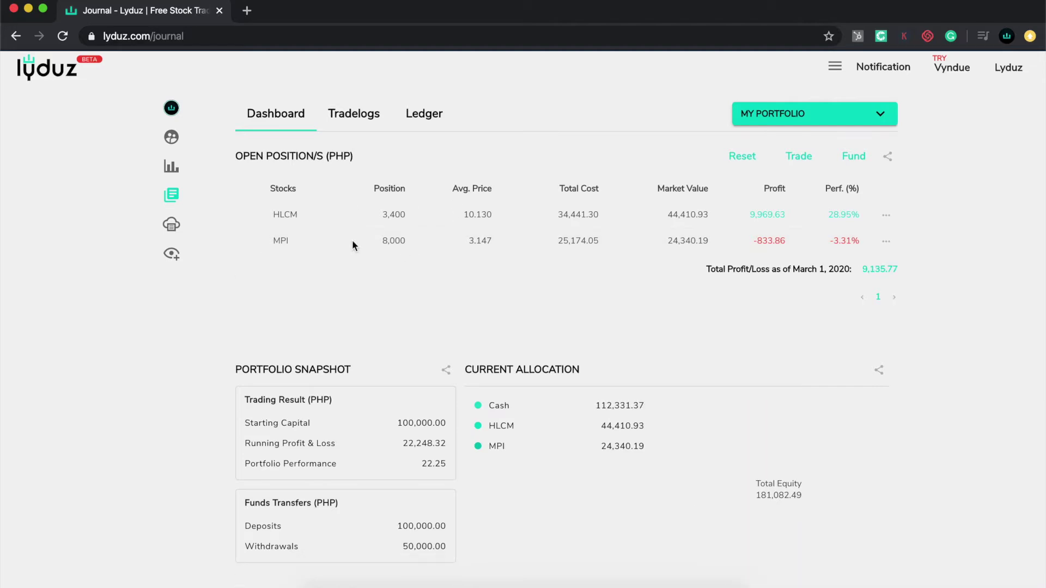
Review the trade logs and the dashboard of My Portfolio
click(358, 117)
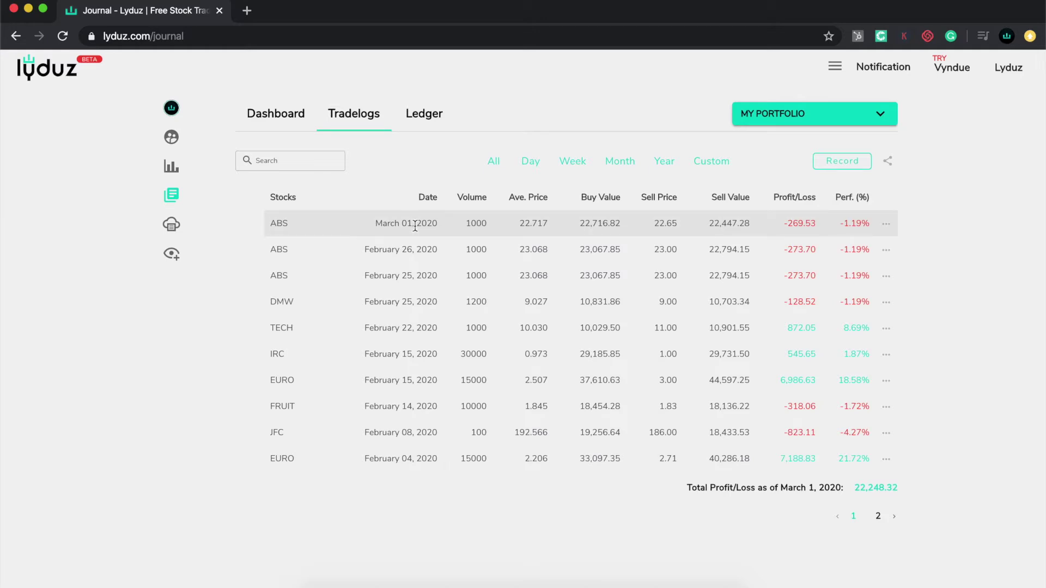
click(283, 119)
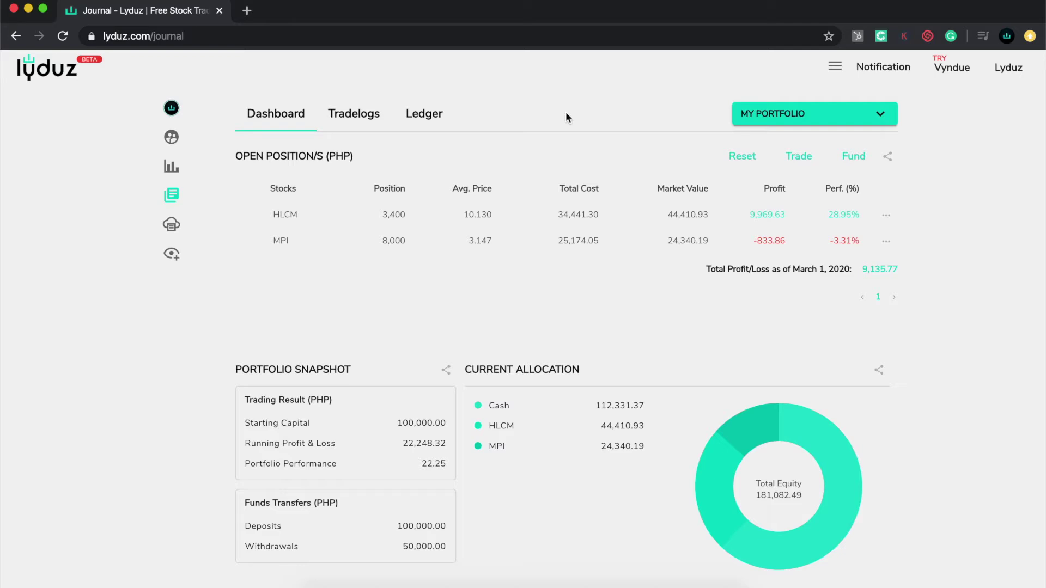
Start recording a past trade from the trade logs, with February 17, 2020 as the buy date
click(354, 124)
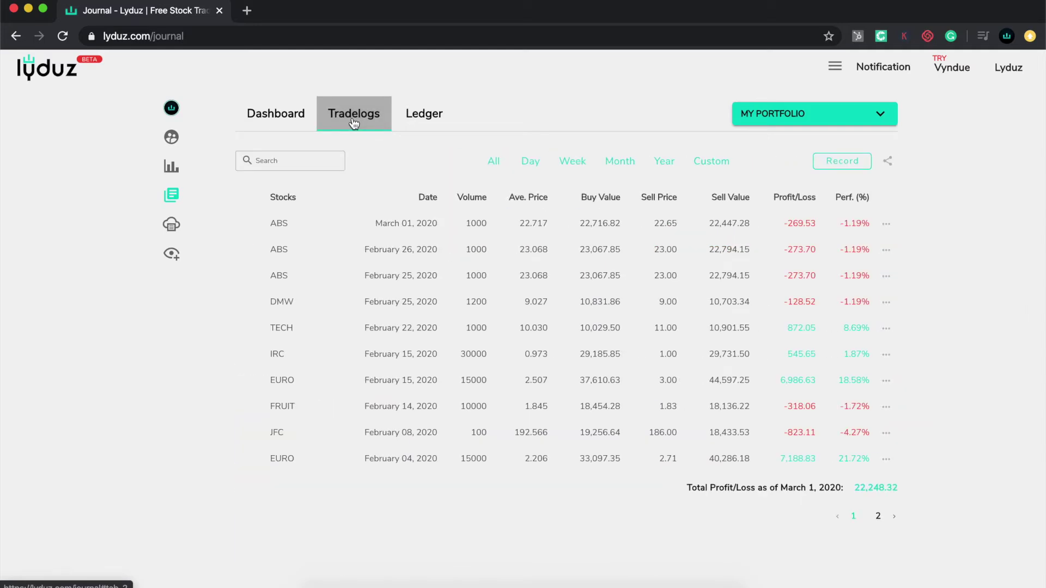
click(840, 163)
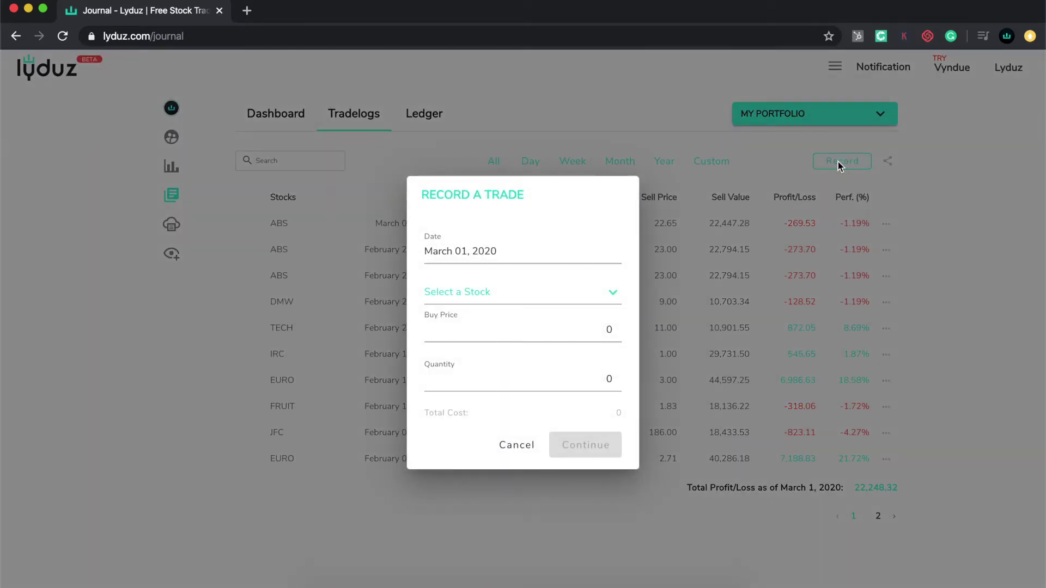
click(538, 257)
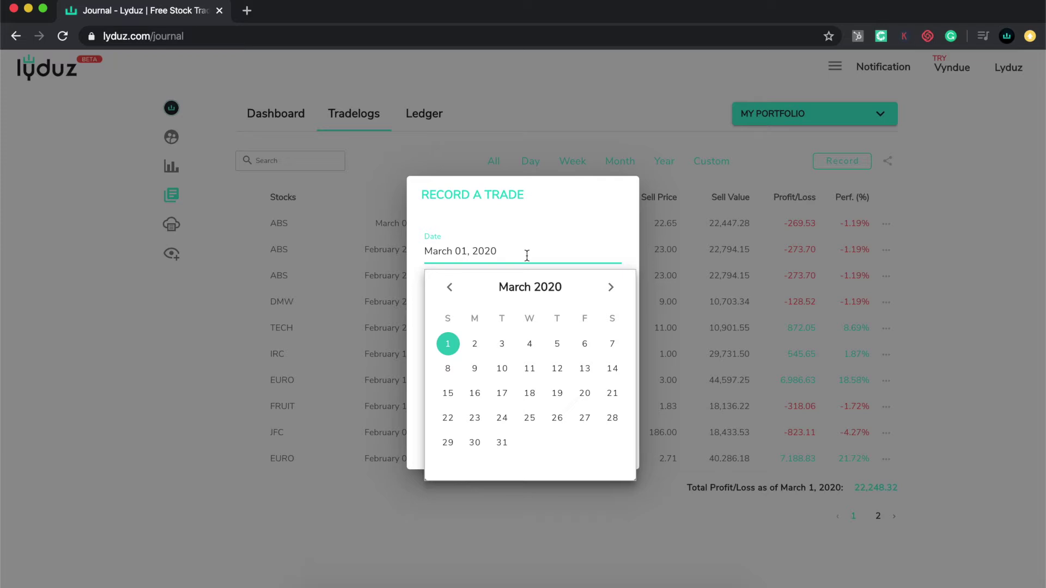
click(452, 292)
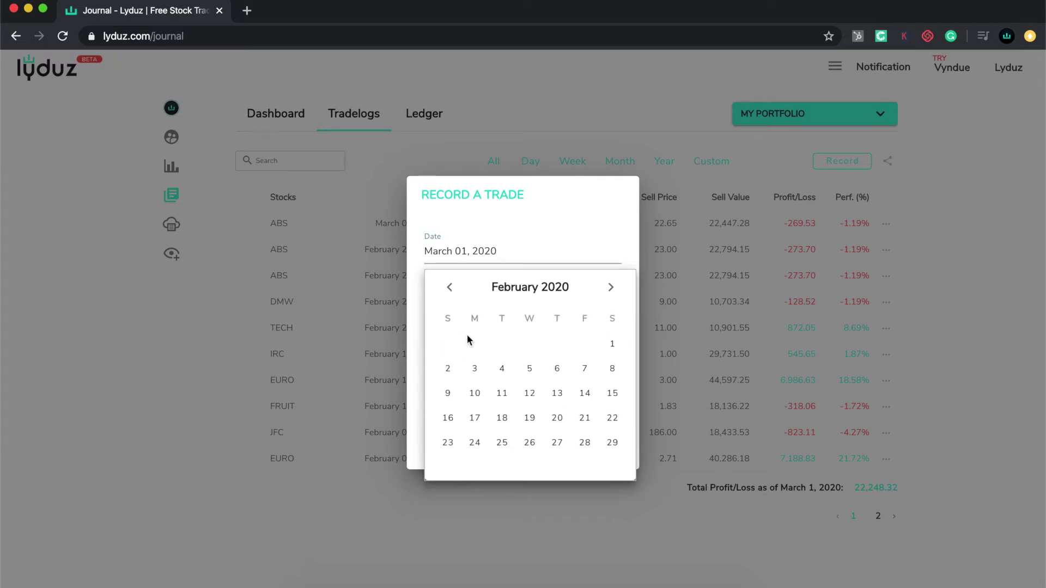
click(475, 419)
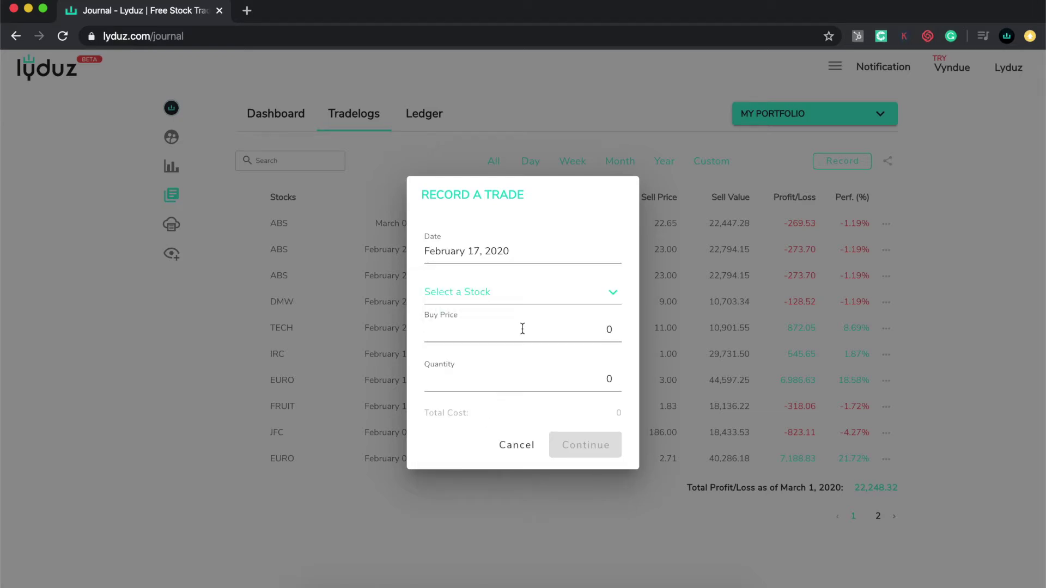
Enter MWC as the stock with a buy price of 5 and a quantity of 1000, and proceed to the sell details
click(565, 294)
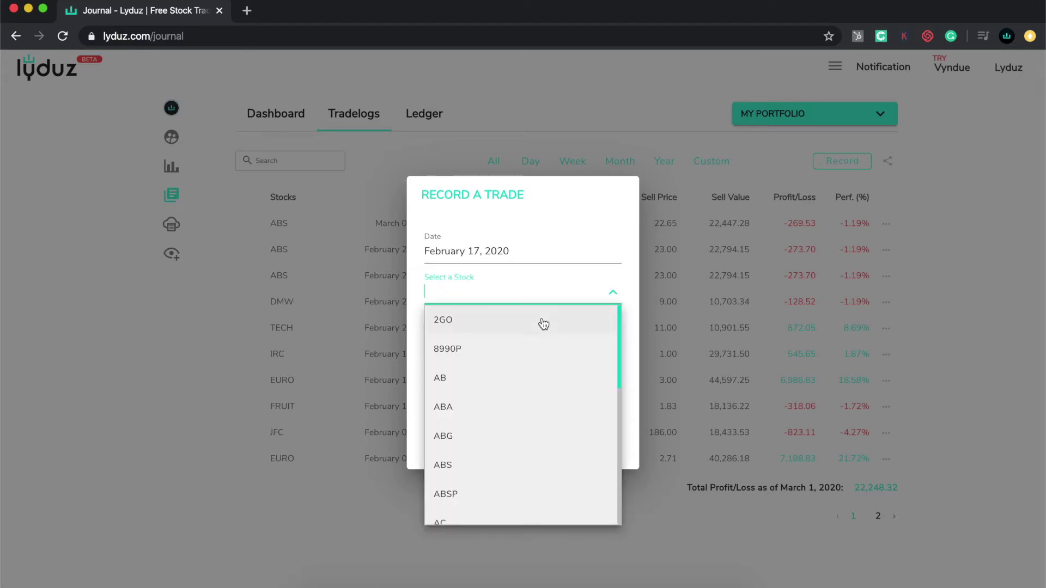
text(MWC)
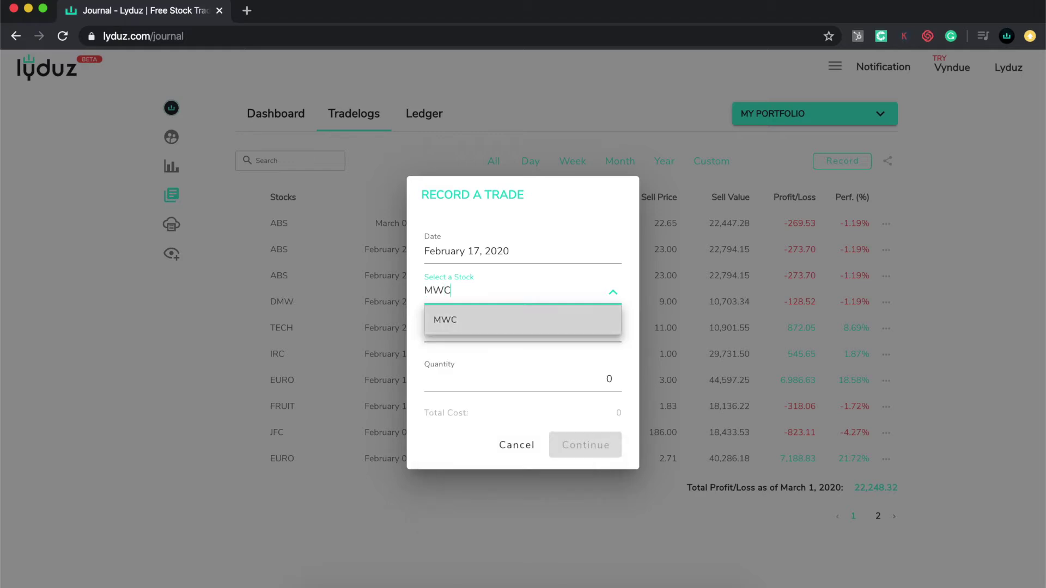
click(550, 325)
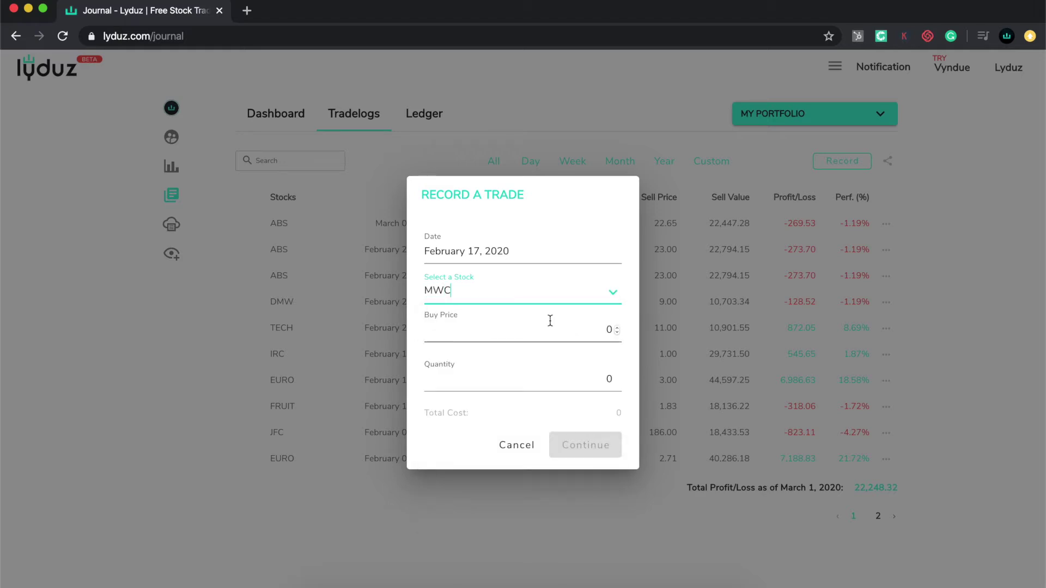
click(577, 334)
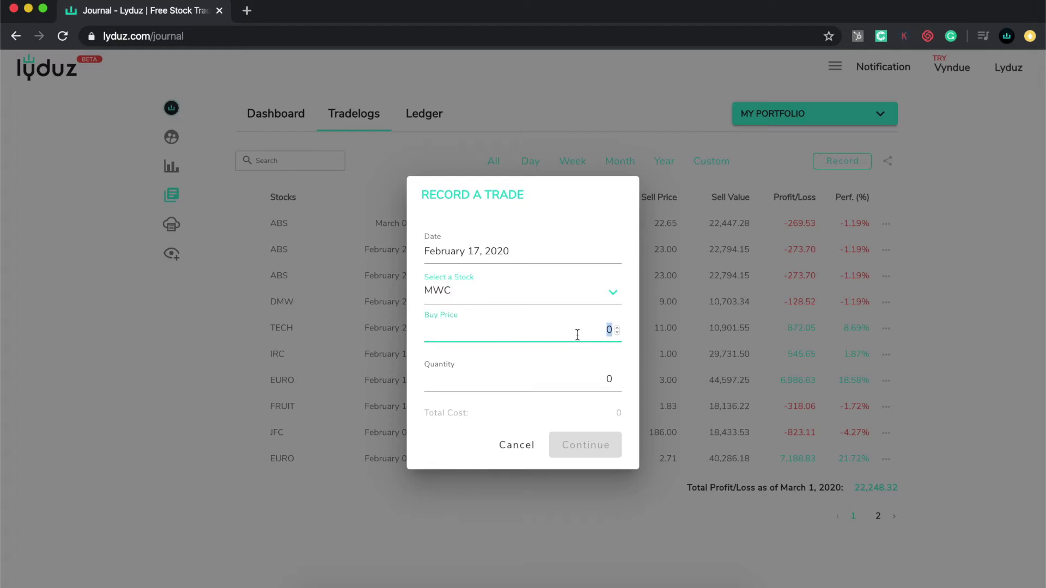
text(5)
click(607, 378)
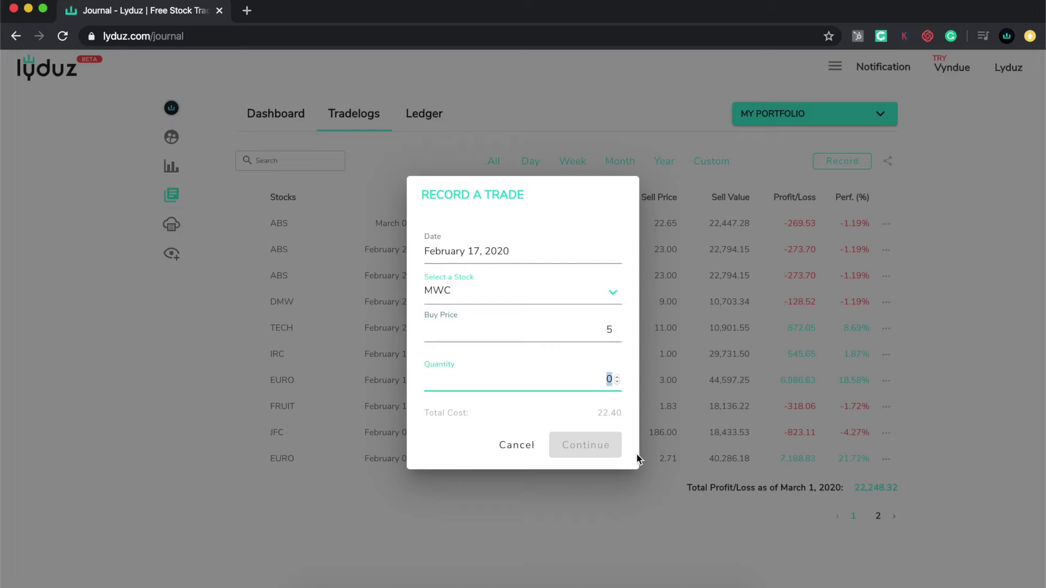
text(1000)
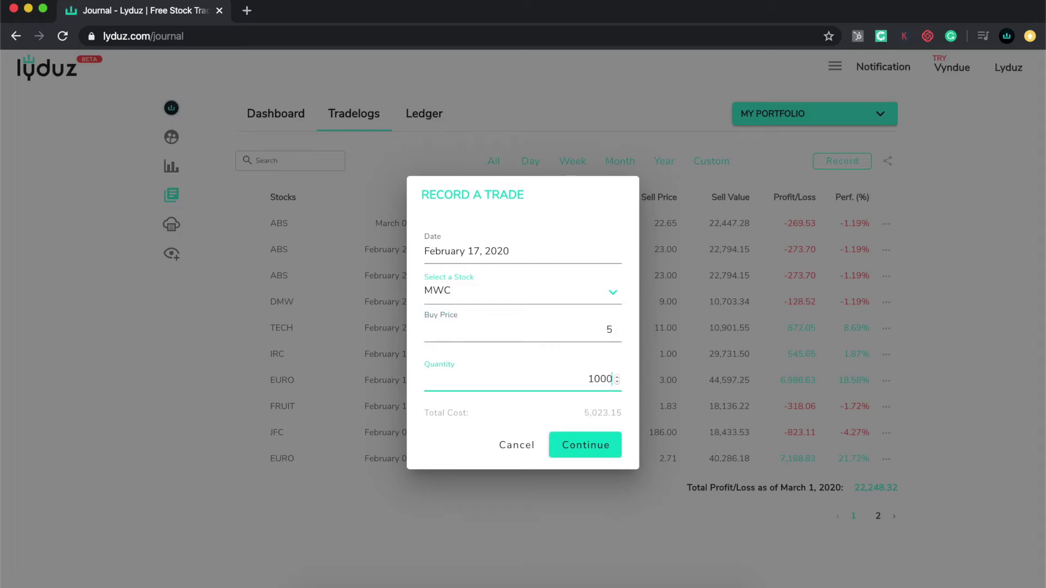
click(591, 451)
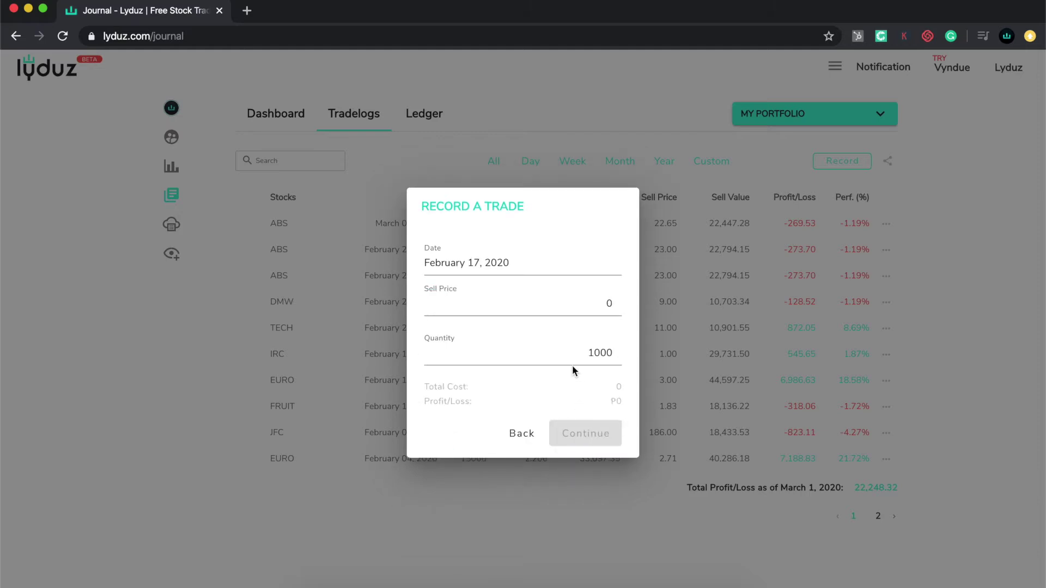
Set the MWC sell date to February 21, 2020 and the sell price to 5.50, and proceed to the trade details
click(524, 262)
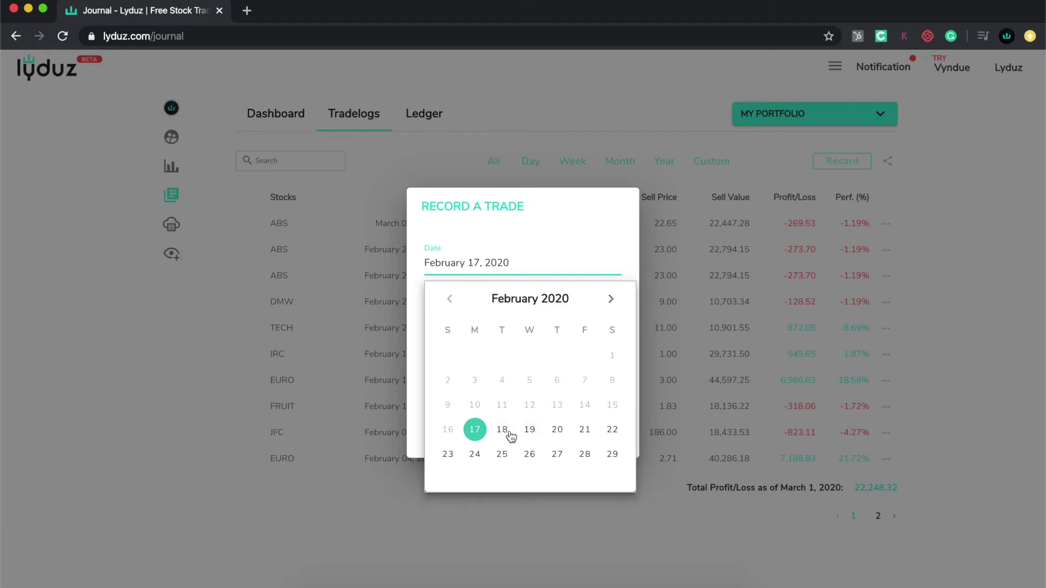
click(585, 430)
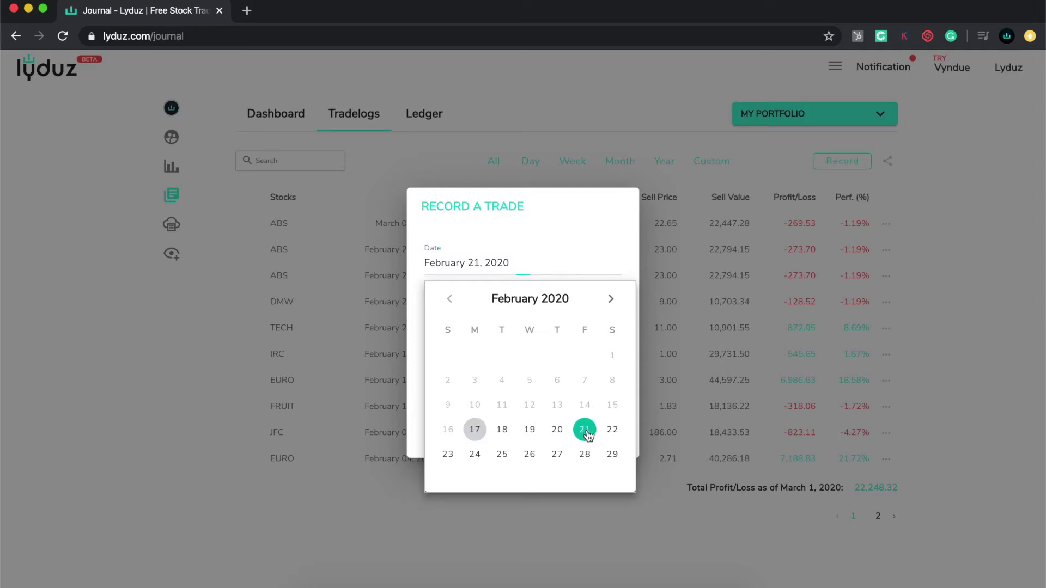
click(581, 303)
text(5.50)
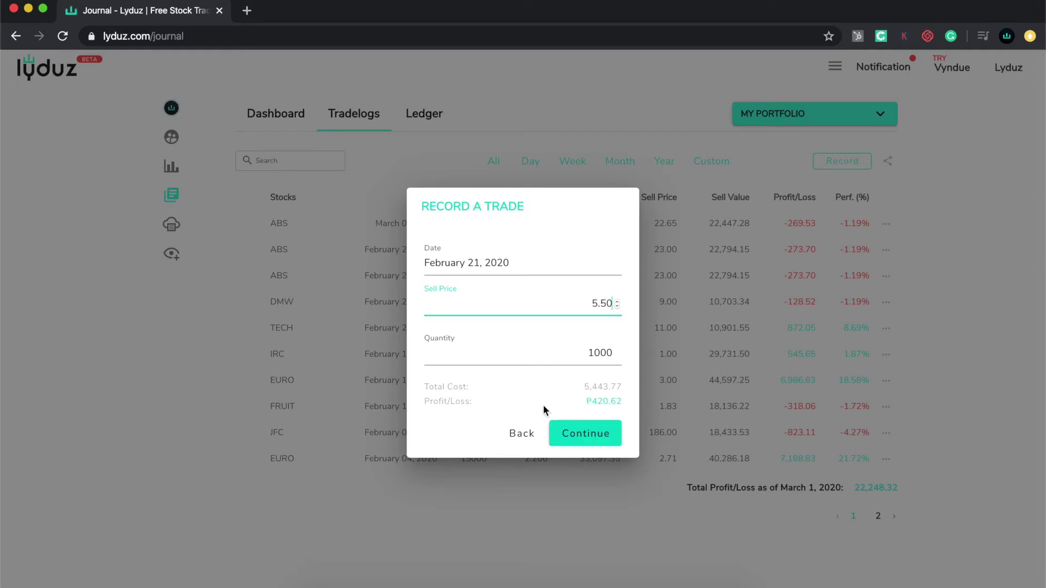
click(585, 441)
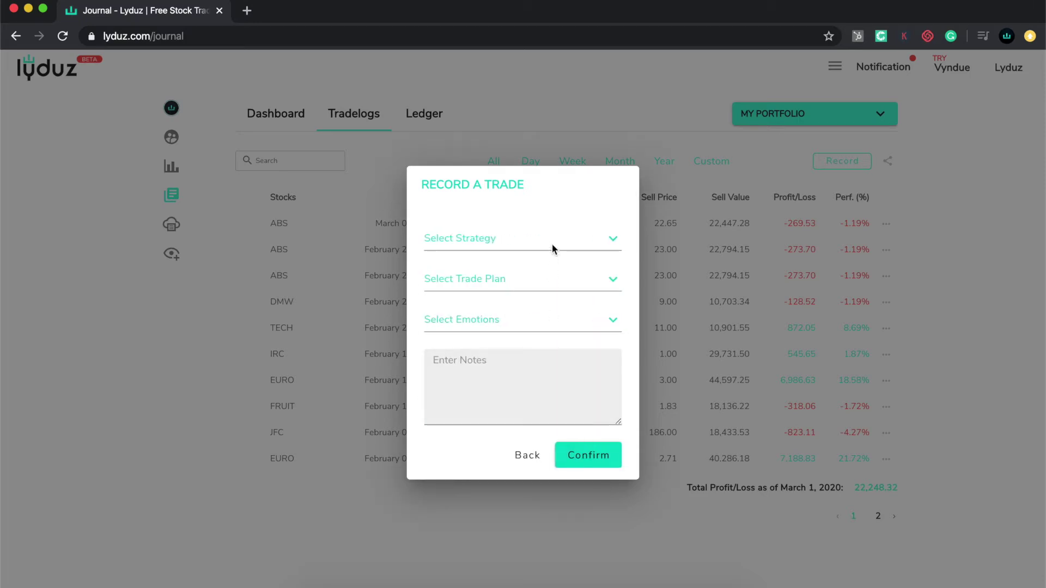
Set the MWC trade's strategy to Breakout Play, its trade plan to Swing Trade and its emotion to Greedy
click(555, 247)
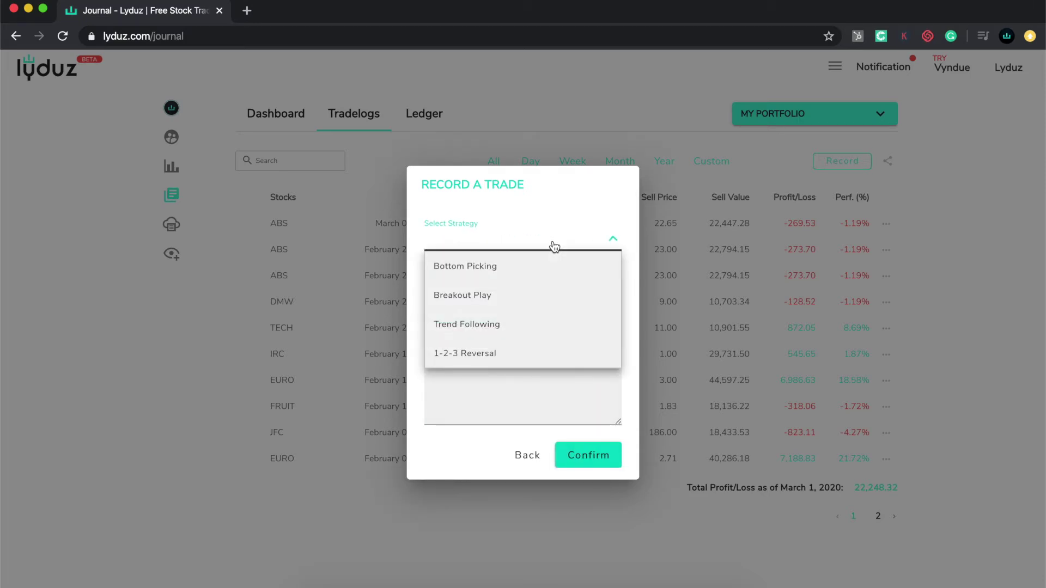
click(593, 187)
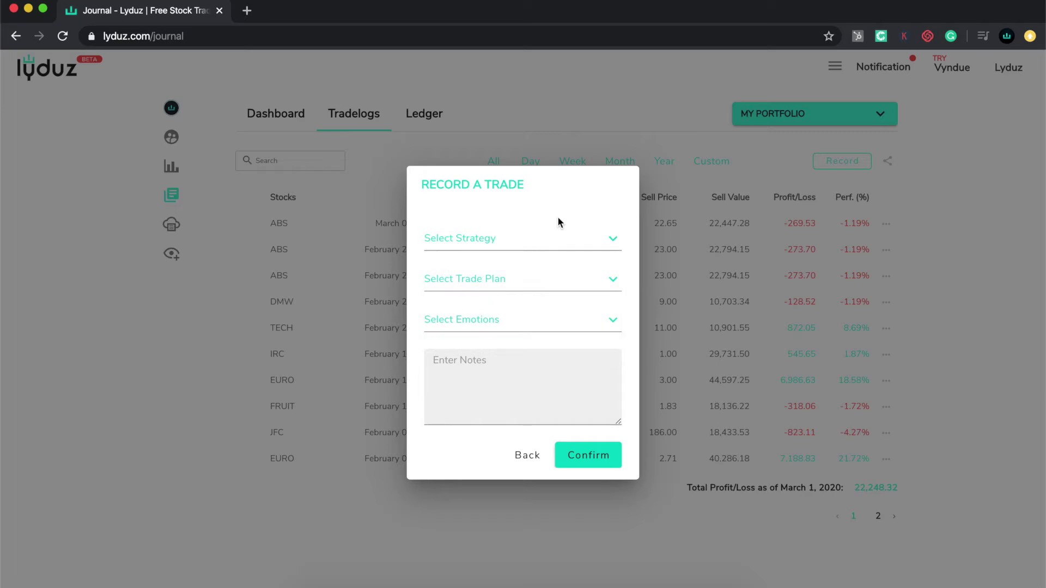
click(546, 244)
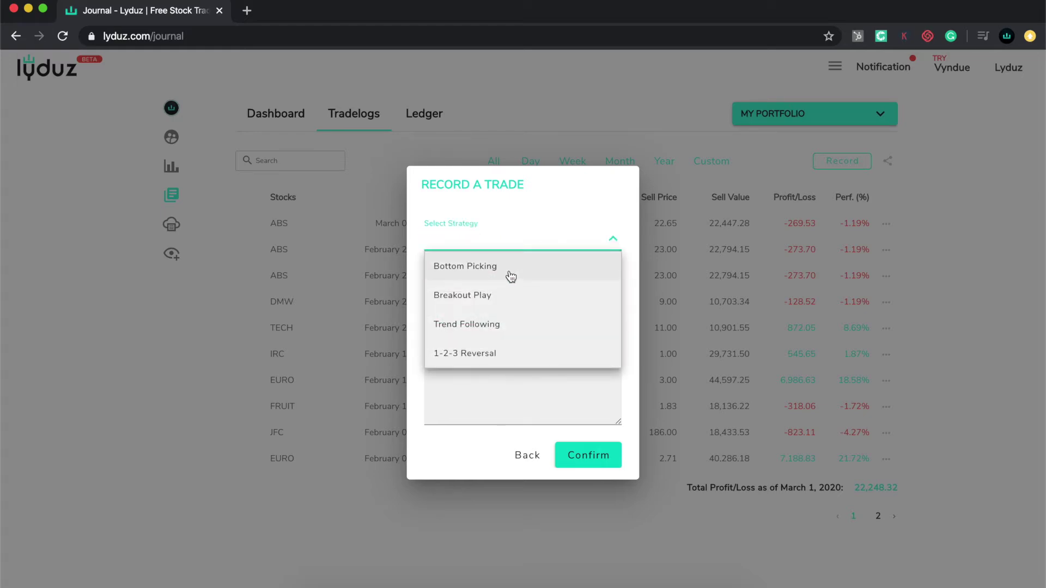
click(504, 298)
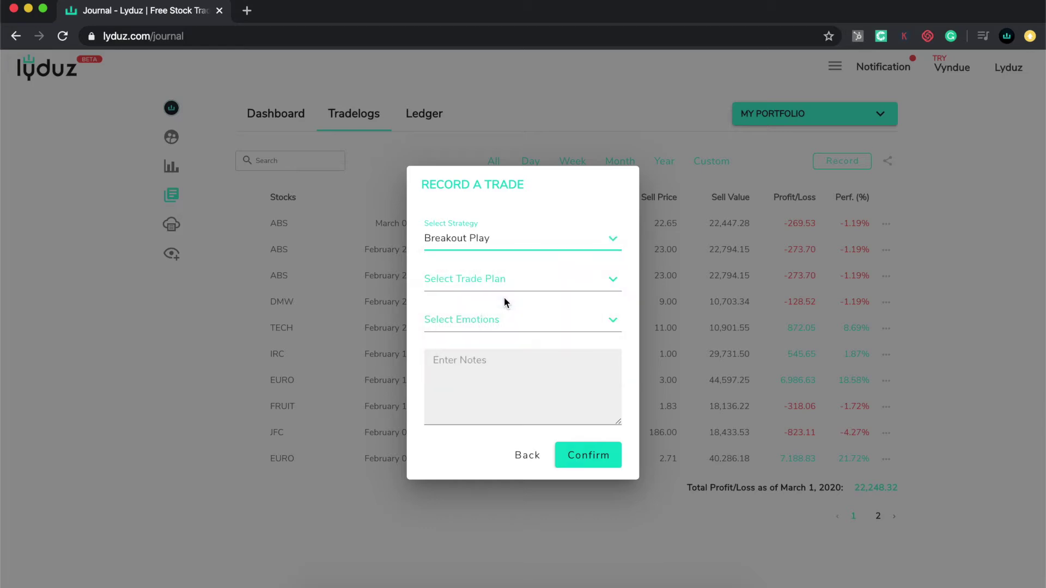
click(560, 287)
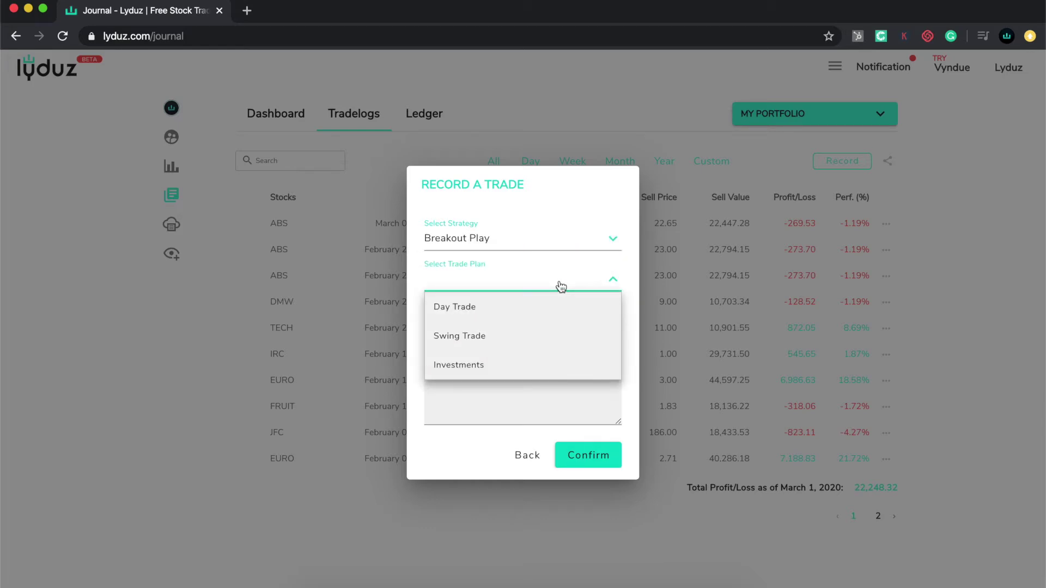
click(505, 347)
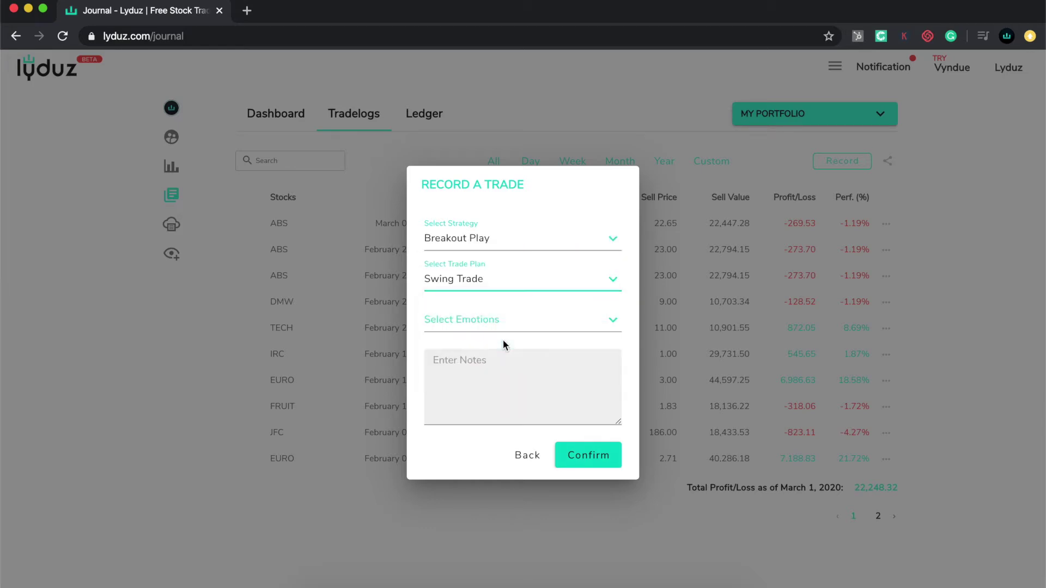
click(534, 324)
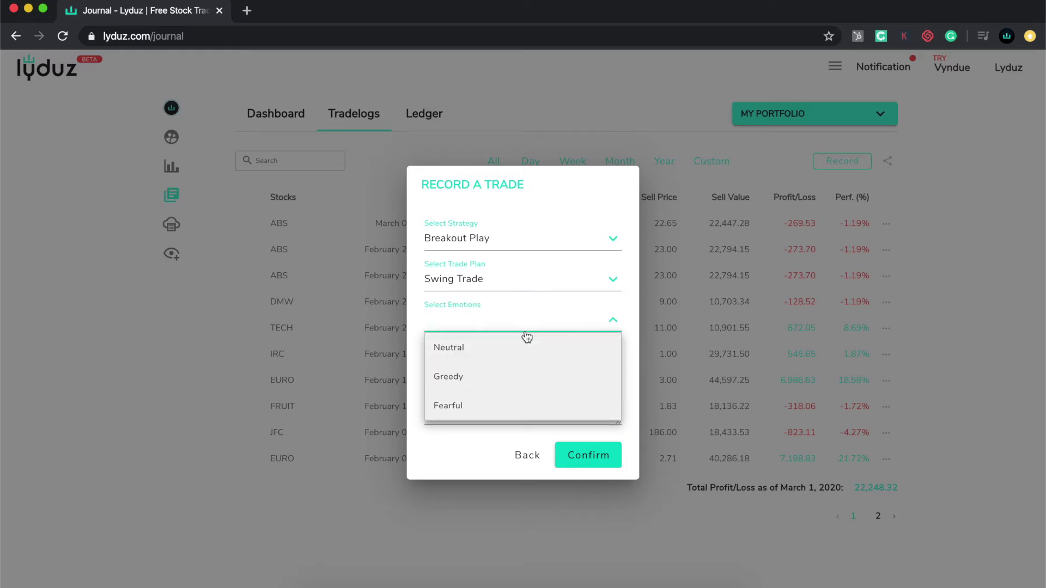
click(495, 381)
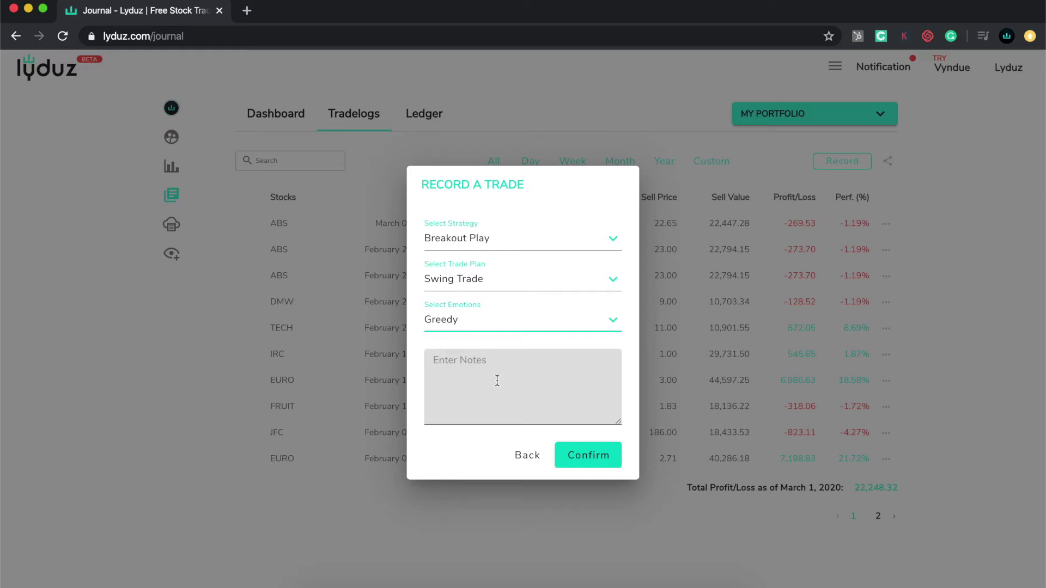
Add the note "I am feeling greedy" to the MWC trade and confirm the record
click(515, 370)
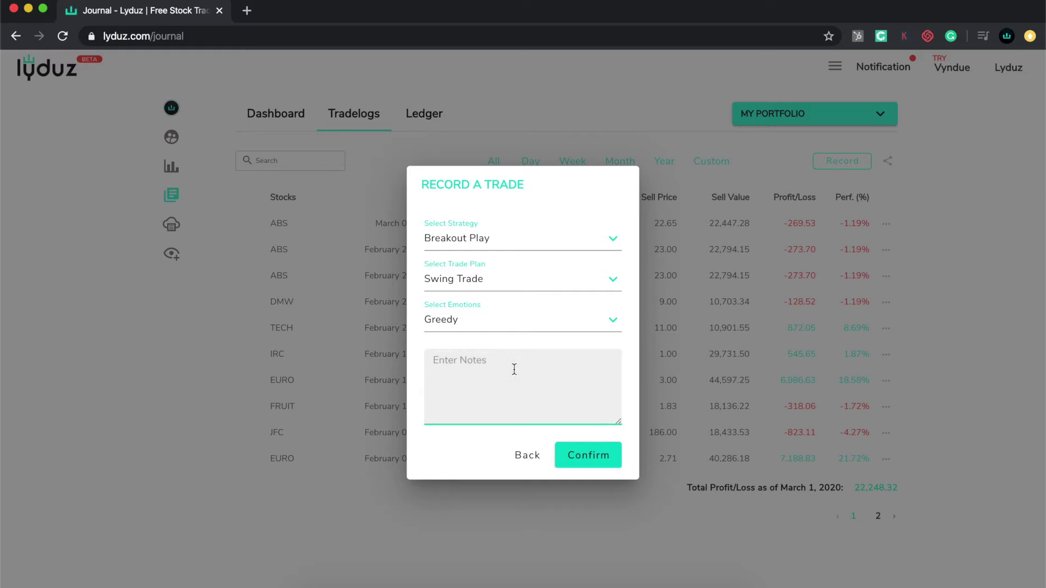
text(I am feeling gredy.)
key(BackSpace)
key(BackSpace)
key(BackSpace)
text(edy)
click(585, 458)
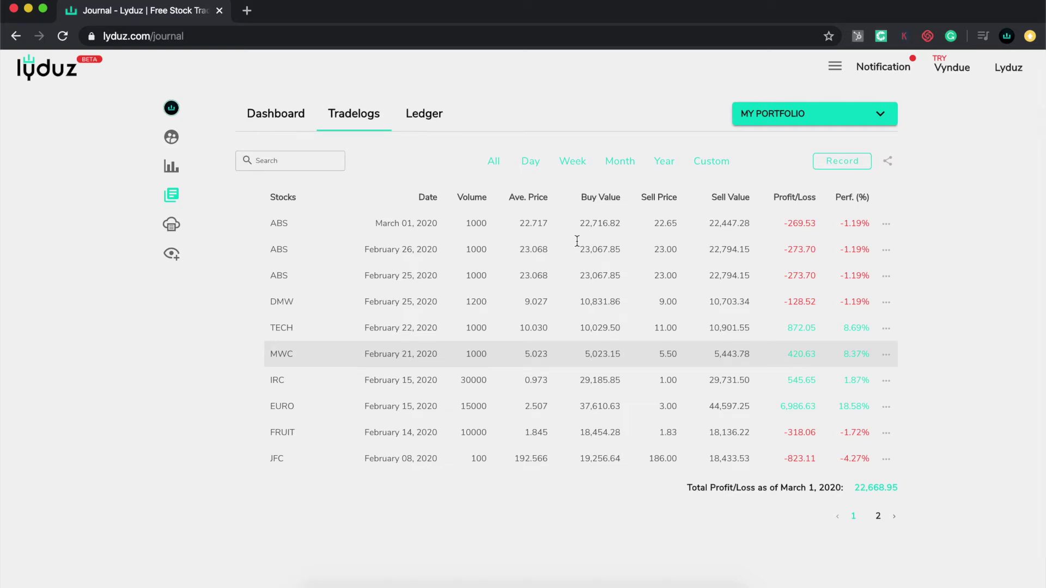
Review the dashboard's open positions, portfolio snapshot and current allocation, dismissing the low battery notification
click(260, 114)
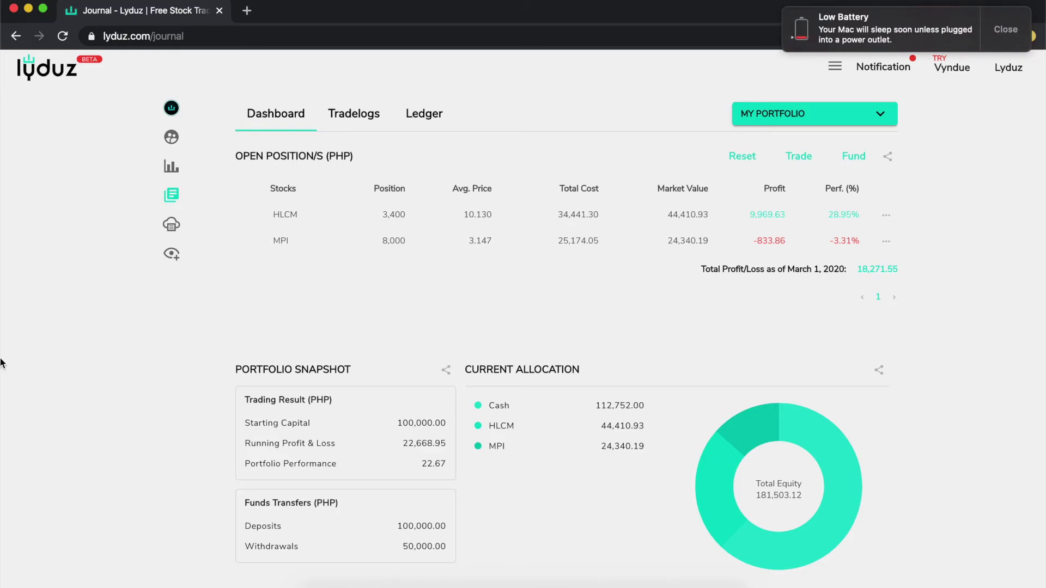
click(1003, 31)
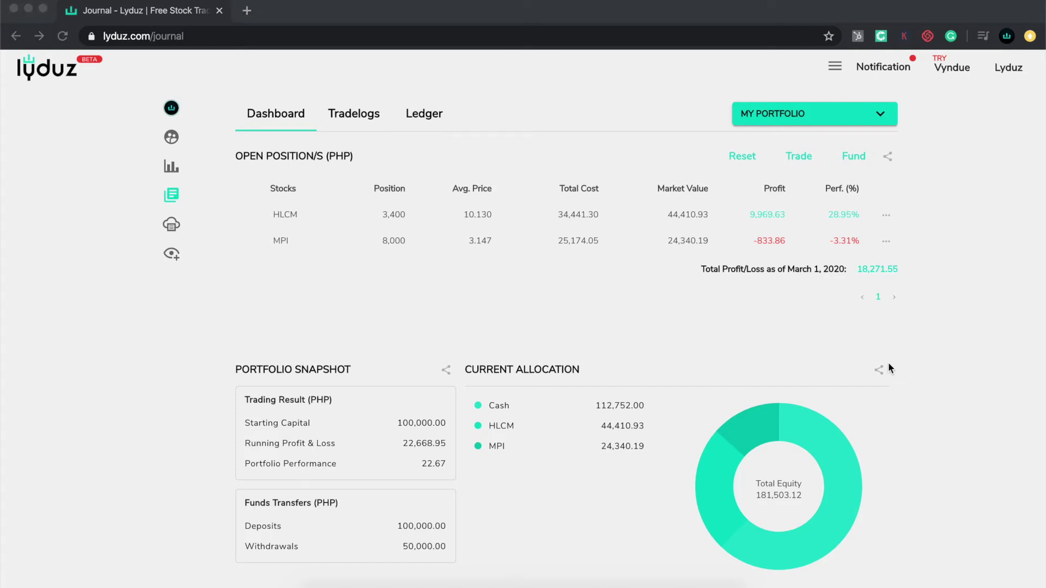
click(1009, 334)
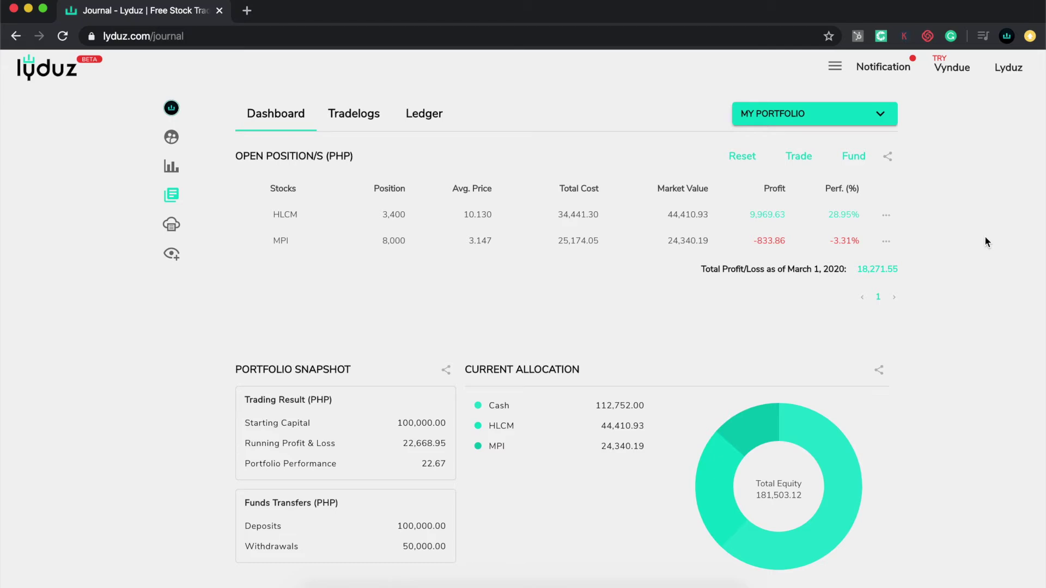
Start creating a new portfolio and name it "My Trading Portfolio"
click(865, 121)
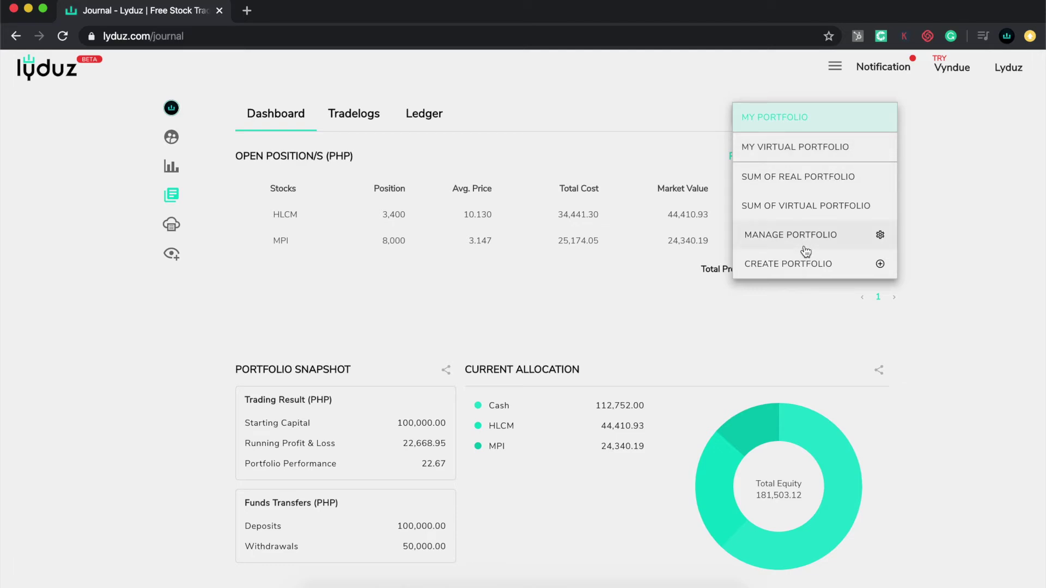
click(828, 266)
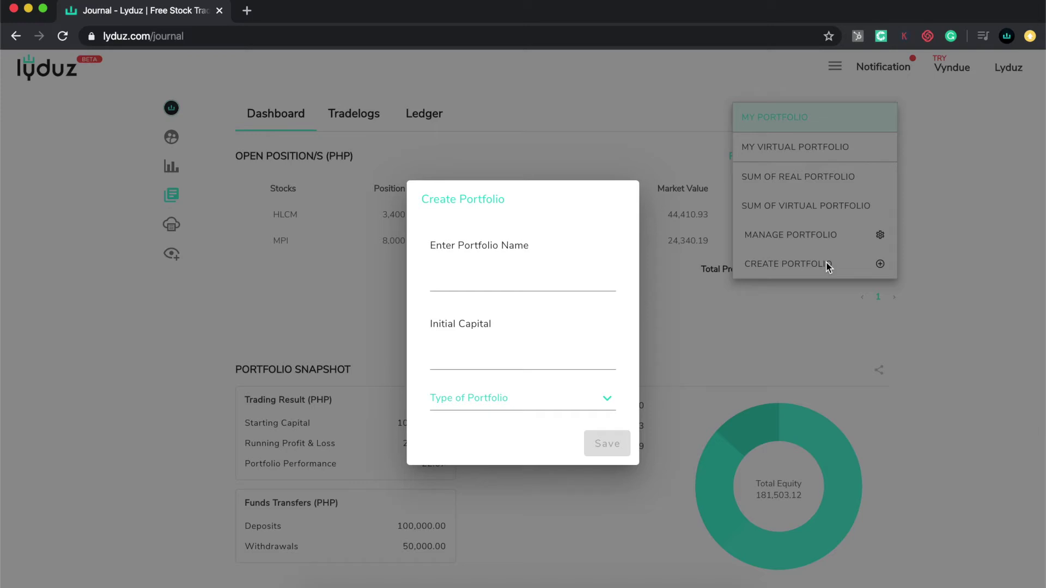
click(459, 278)
text(My t)
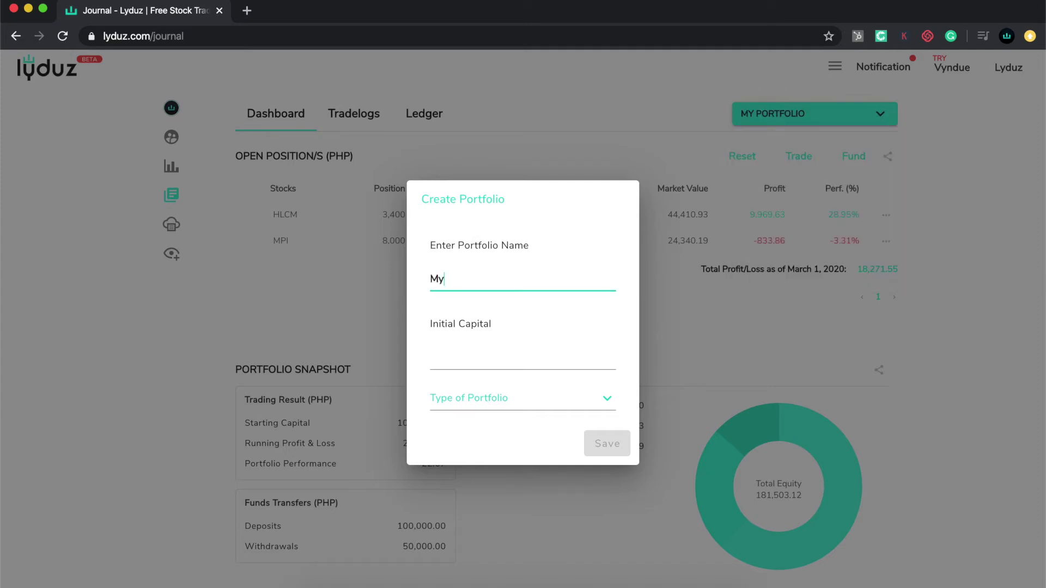
key(BackSpace)
text(Trading Ac)
key(BackSpace)
key(BackSpace)
text(Portfolio)
key(Tab)
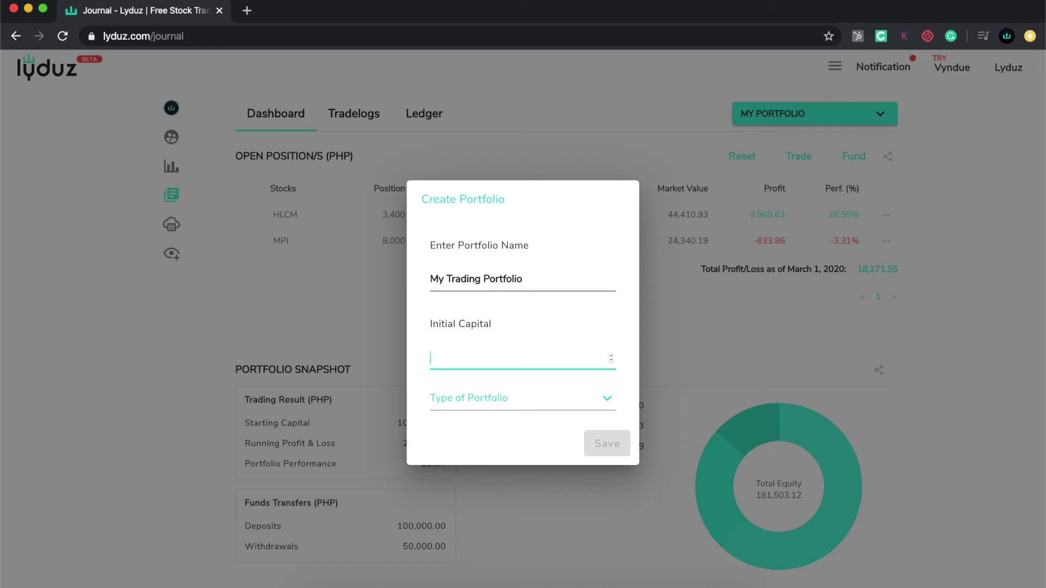
Set the new portfolio's initial capital to 100000 and its type to Real Portfolio, and save it
text(100000)
click(510, 403)
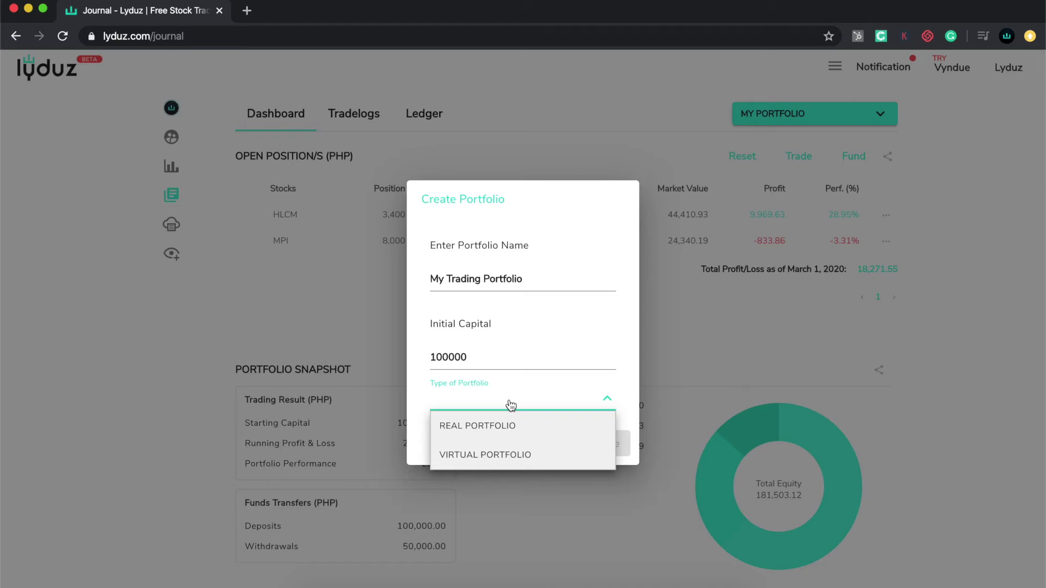
click(506, 429)
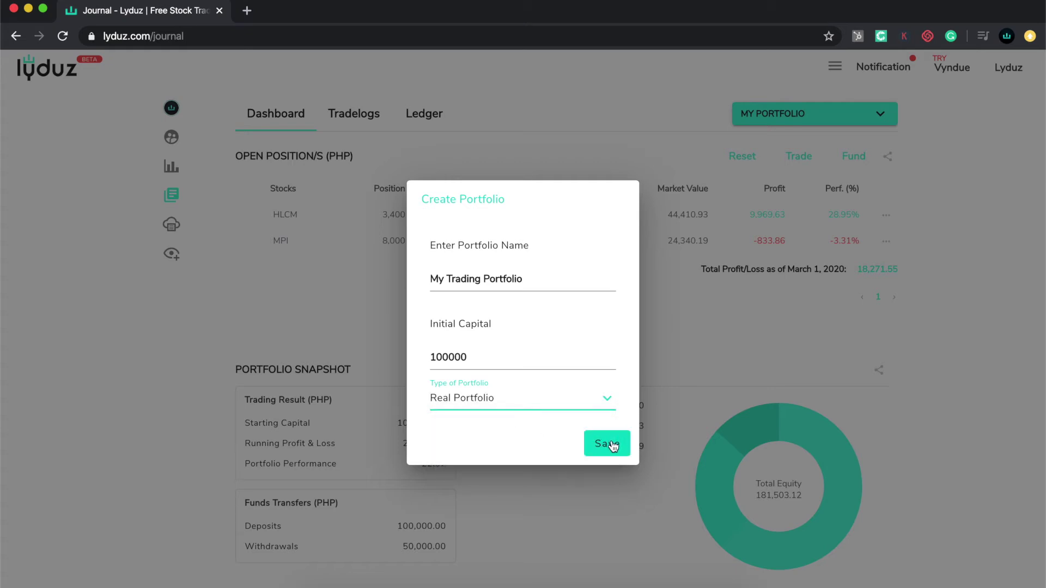
click(612, 451)
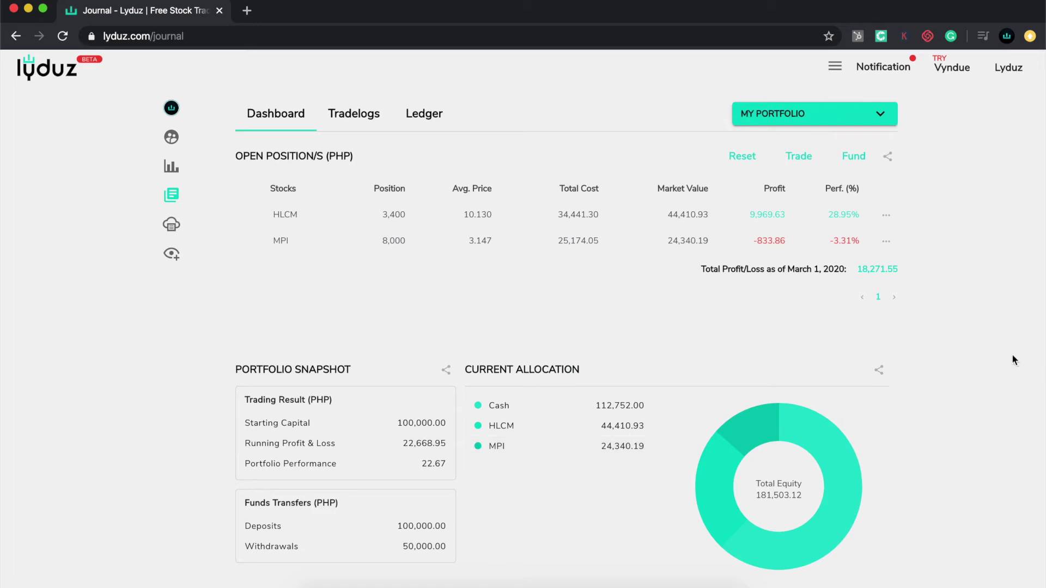
Switch to My Trading Portfolio to review its dashboard and equity curve, and return to My Portfolio
click(865, 120)
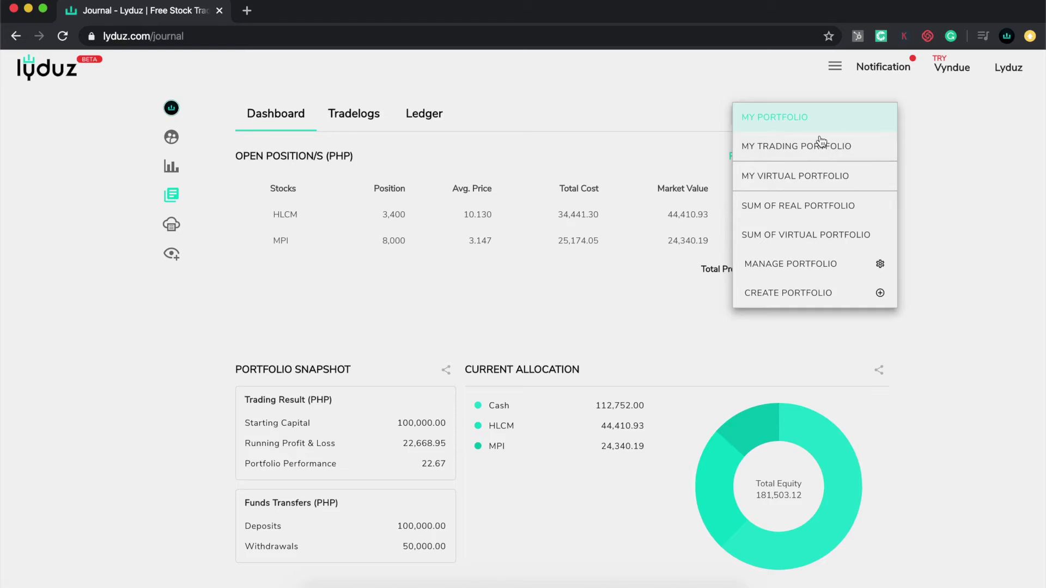
click(794, 150)
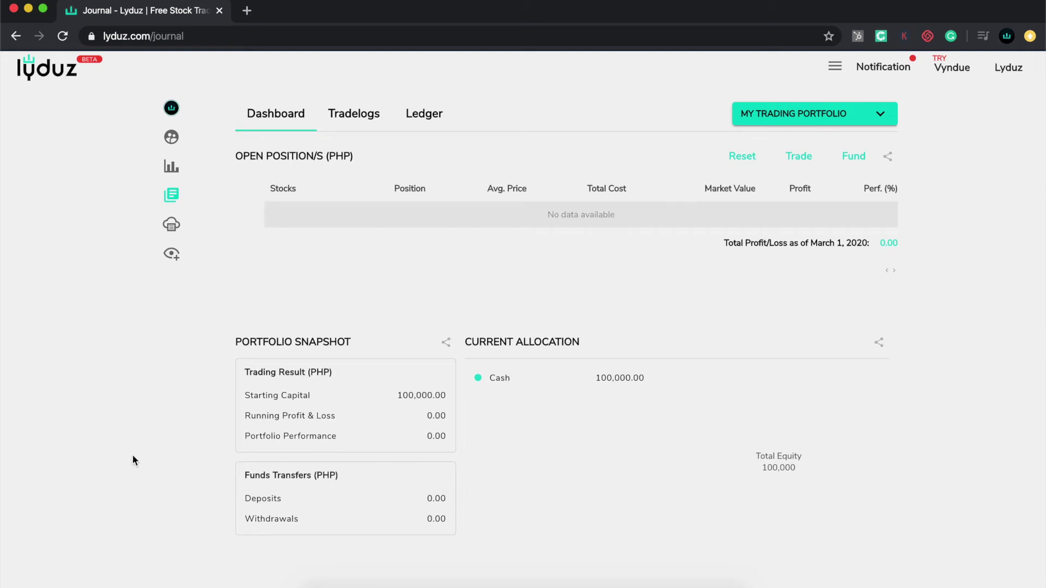
scroll(133, 456, down, 5)
scroll(133, 461, down, 4)
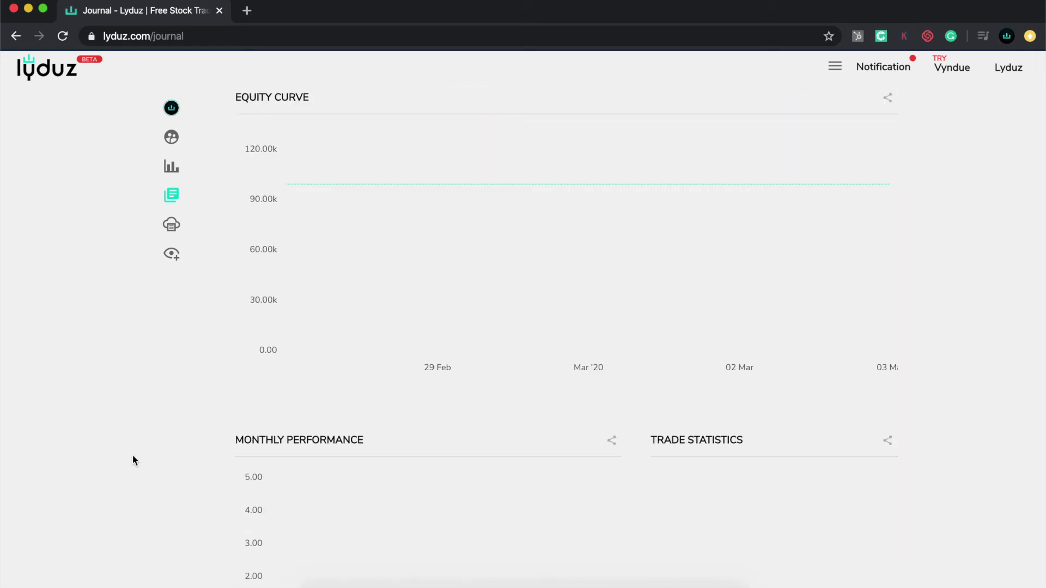
scroll(133, 461, down, 4)
scroll(132, 461, up, 4)
scroll(133, 461, up, 9)
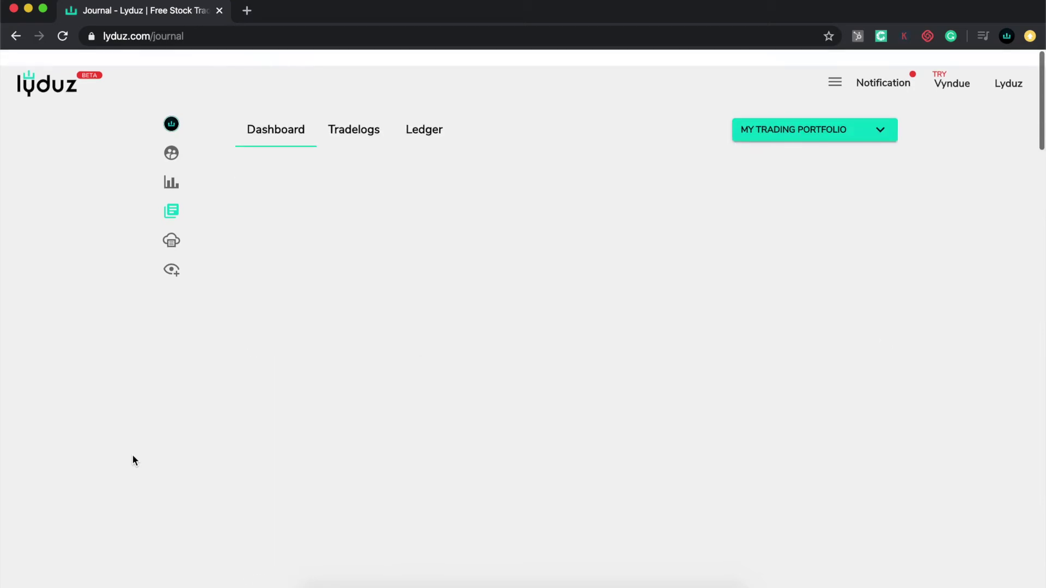
click(814, 117)
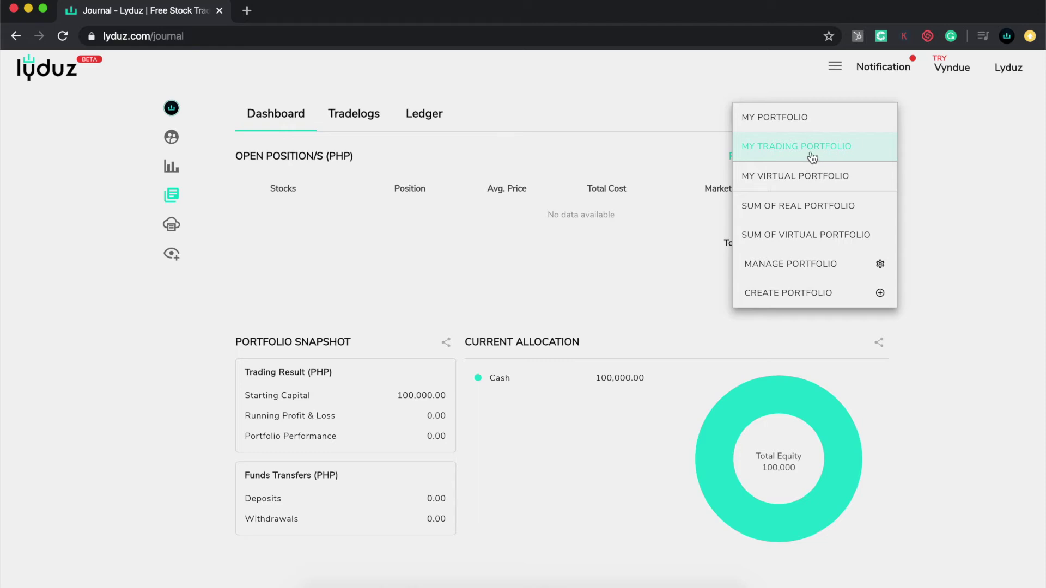
click(825, 121)
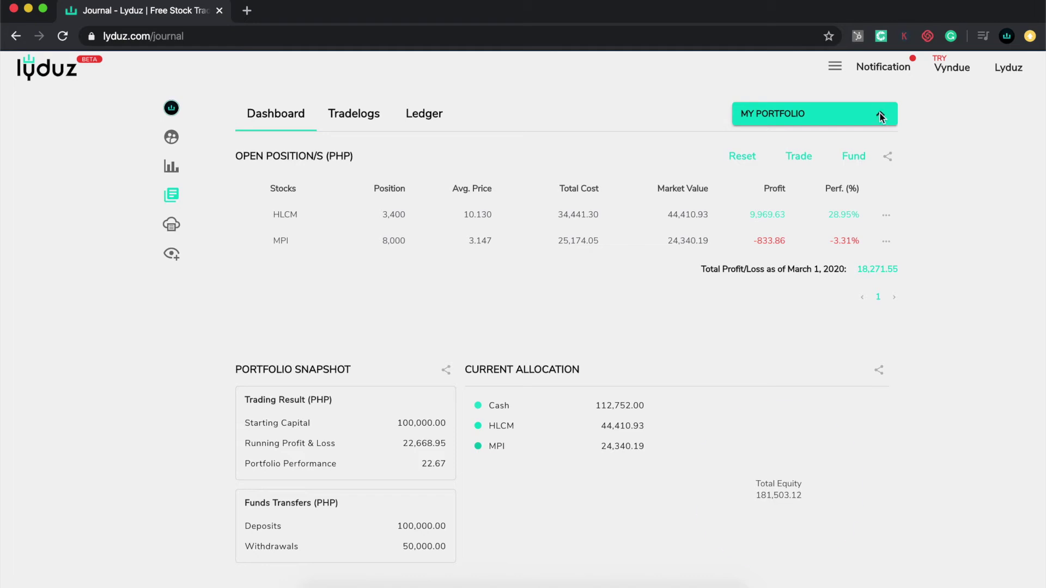
Create a real portfolio named "My Investment Portfolio" with an initial capital of 500000 and check the portfolio list
click(880, 117)
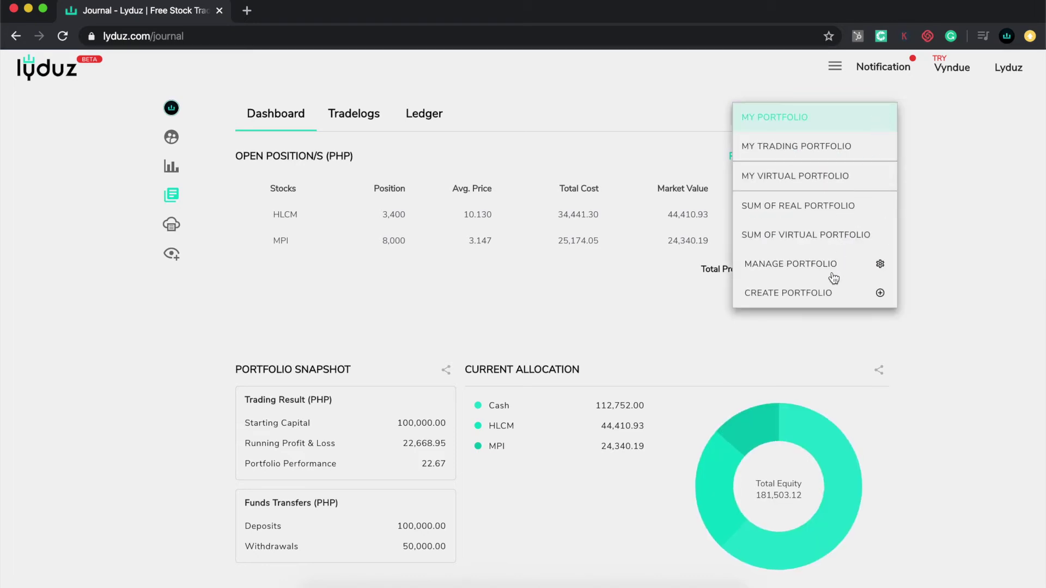
click(825, 293)
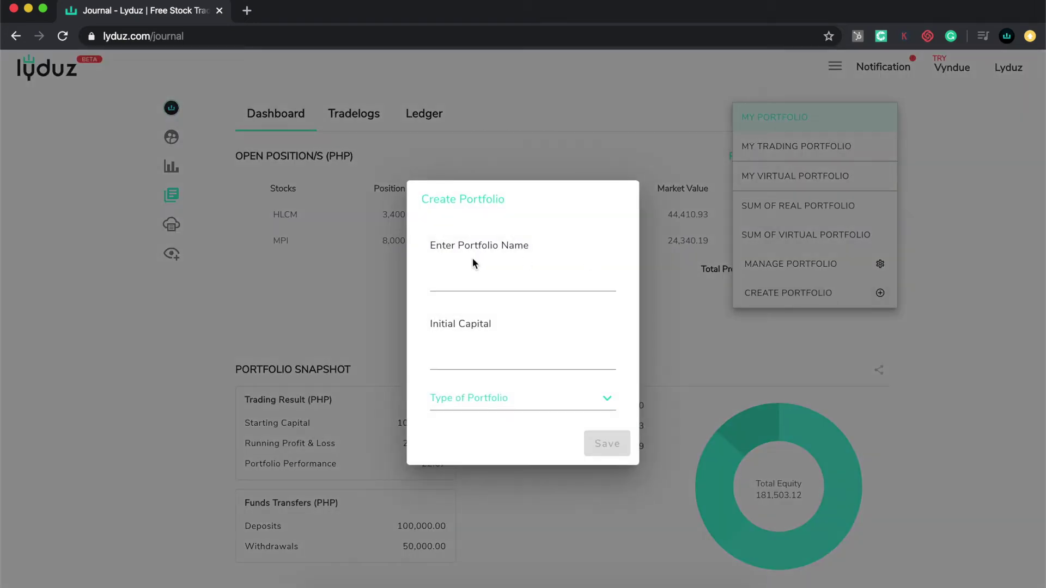
click(463, 283)
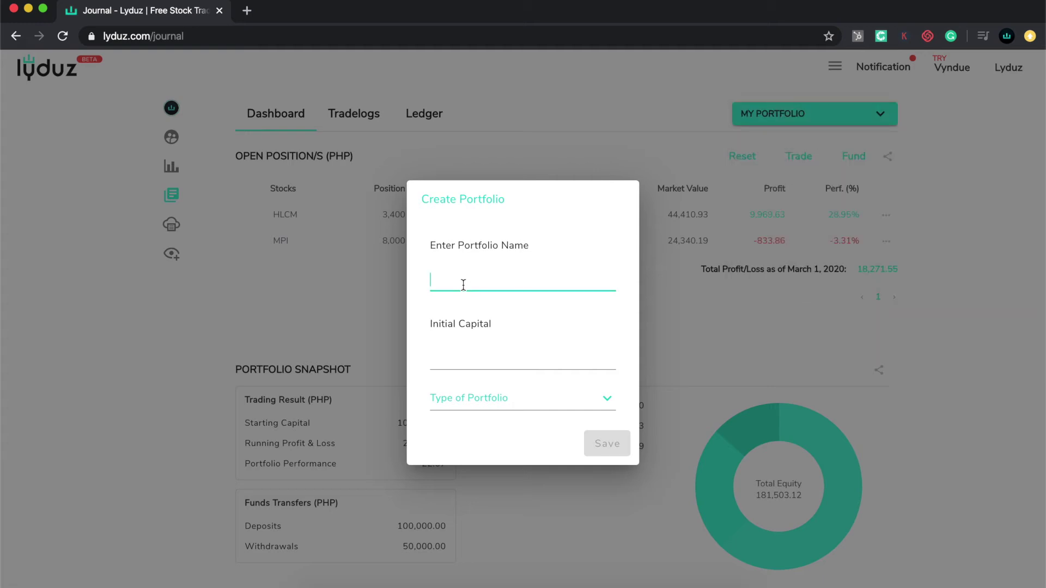
text(My Investment Portfolio)
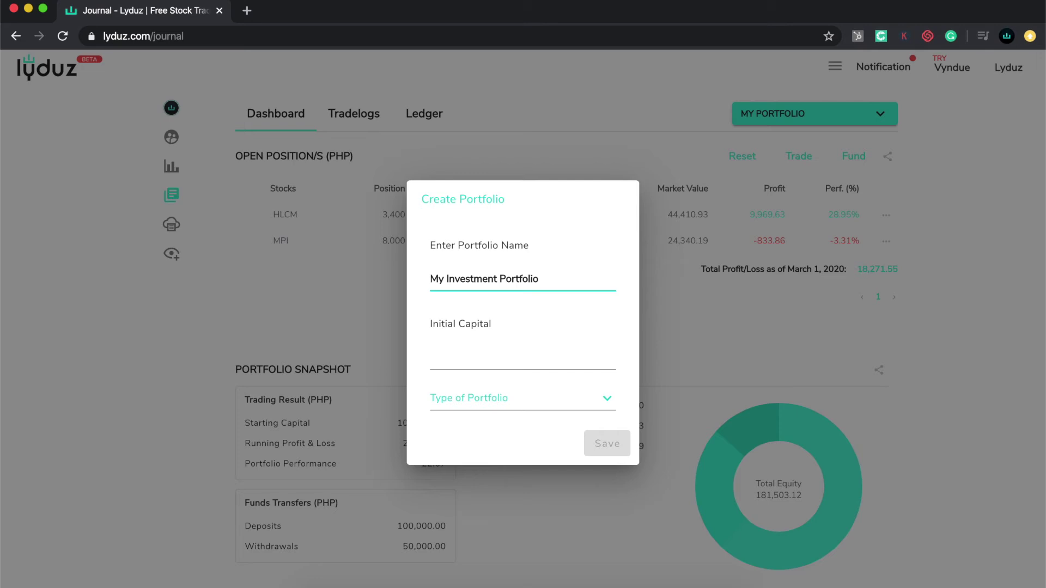
key(Tab)
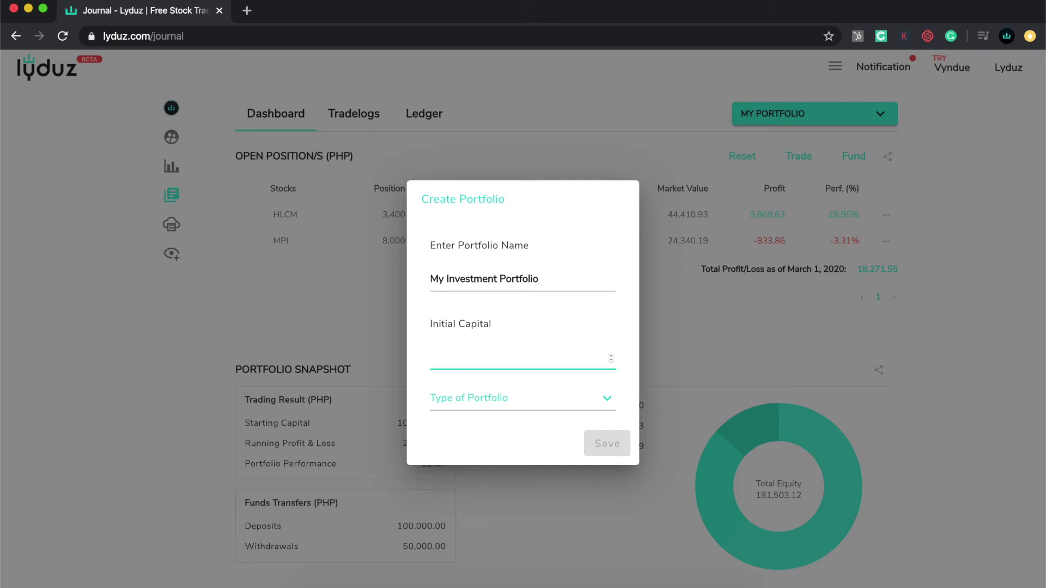
text(500000)
click(504, 401)
click(496, 426)
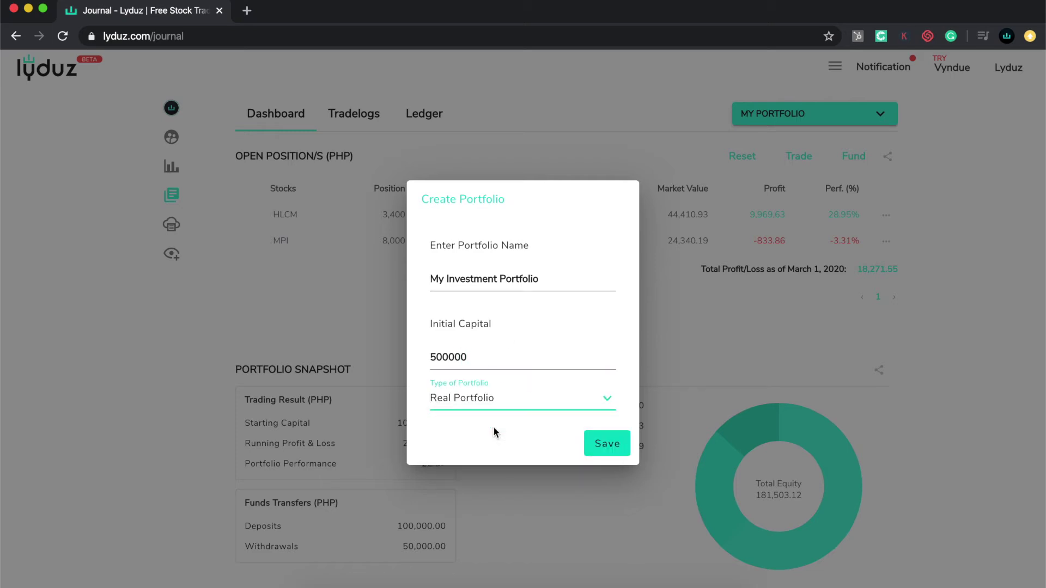
click(605, 448)
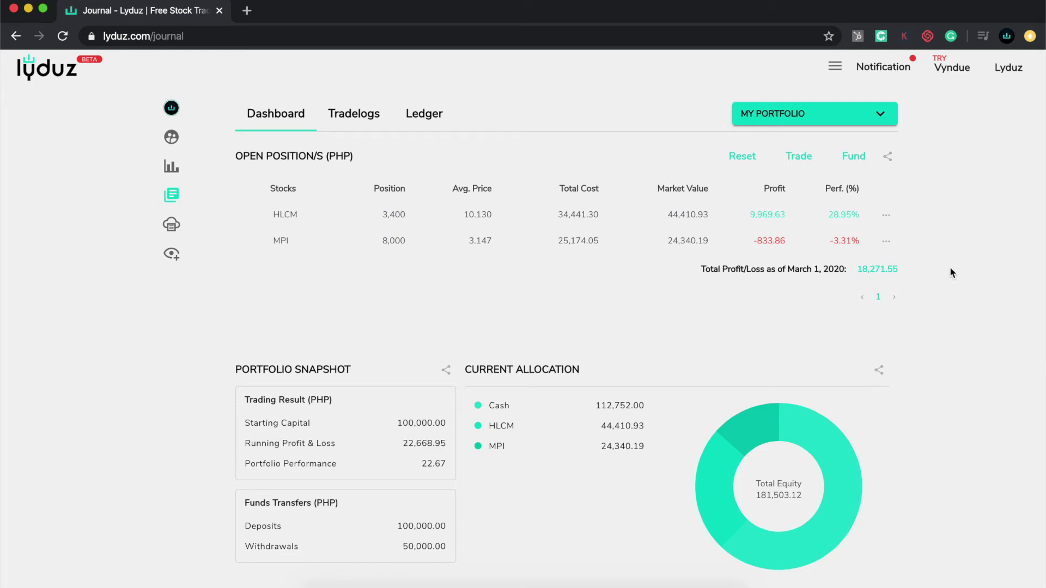
click(851, 112)
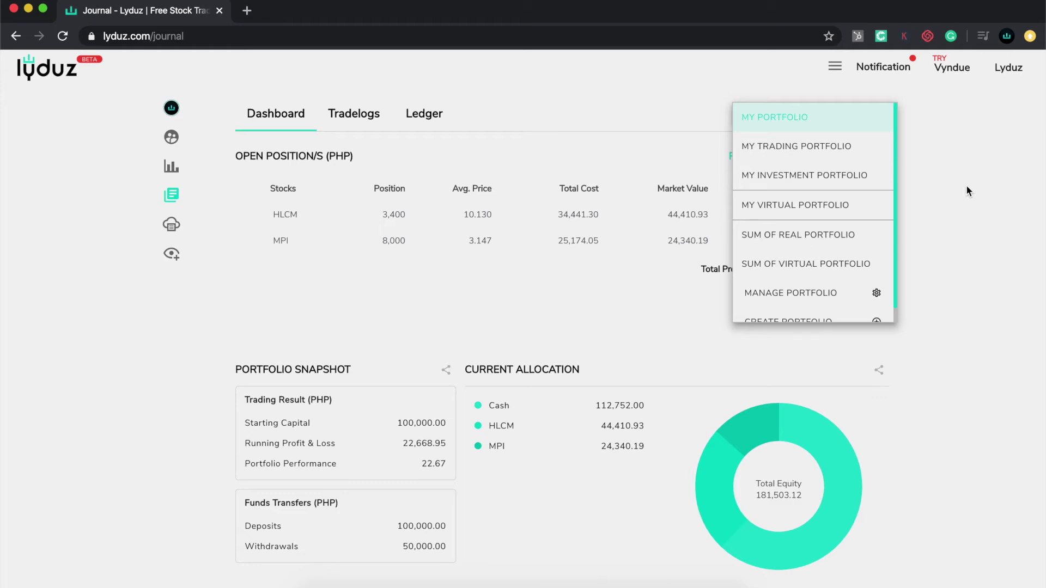
click(955, 221)
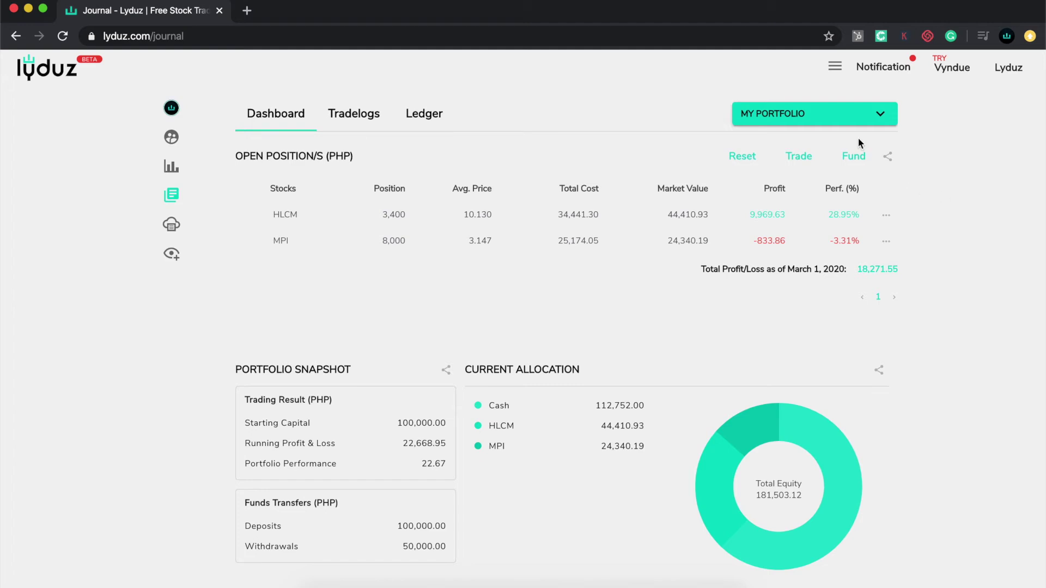
Create a real portfolio named "MyTrade Portfolio" with an initial capital of 100000
click(849, 116)
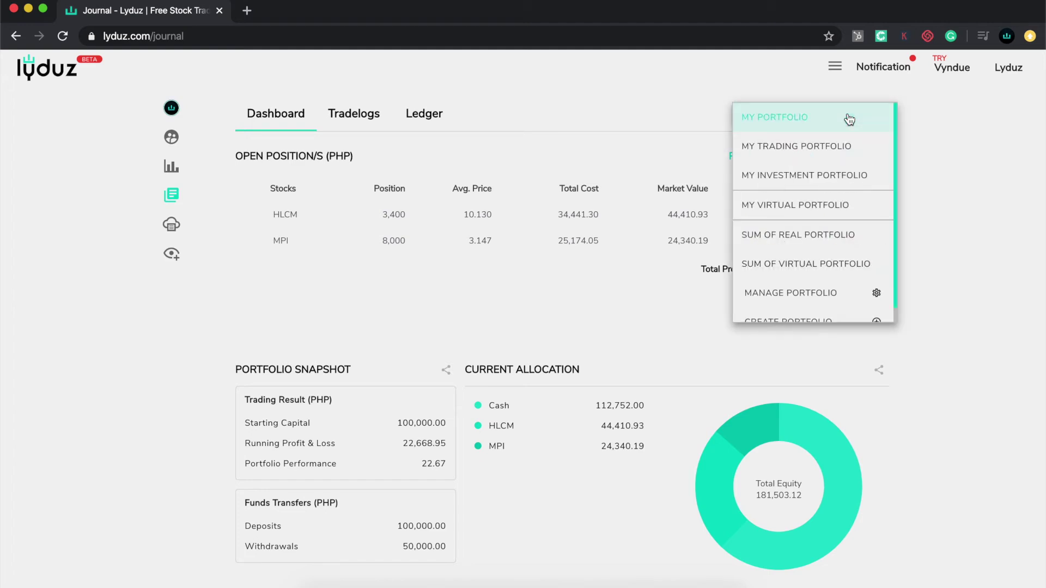
scroll(818, 272, down, 1)
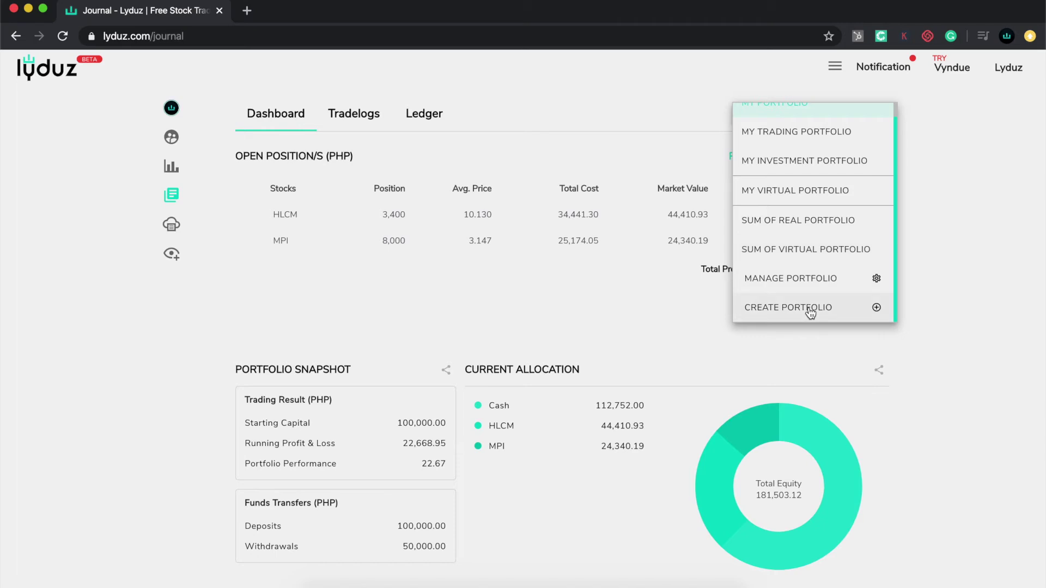
click(811, 307)
click(517, 283)
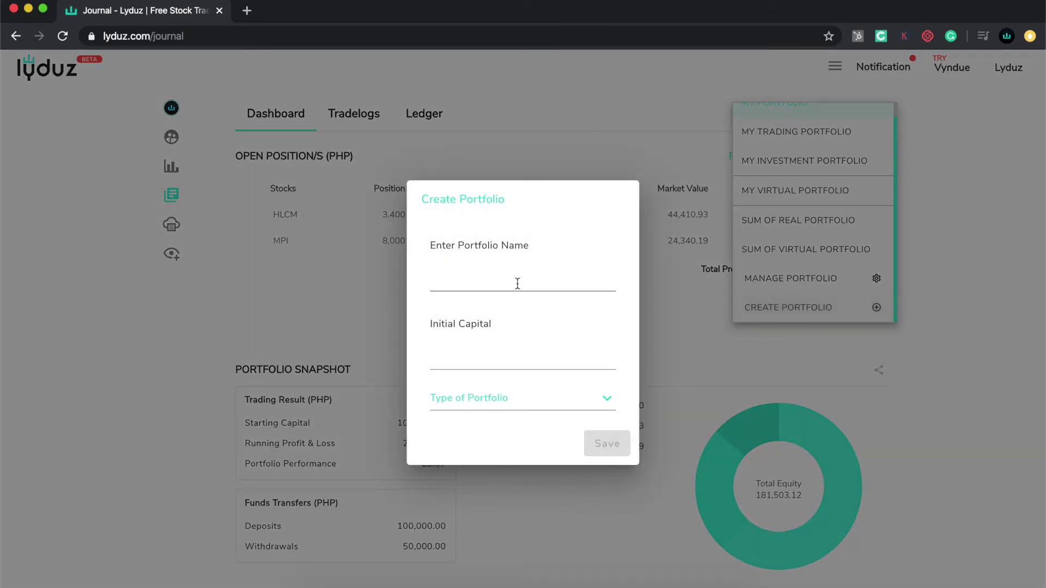
text(M)
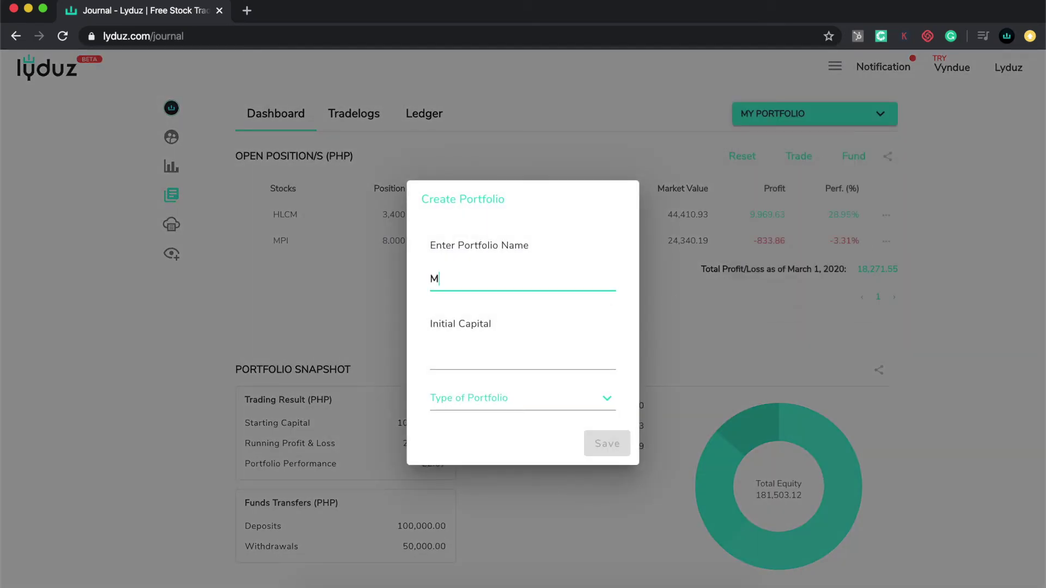
text(yTrade Portfolio)
click(528, 361)
text(100000)
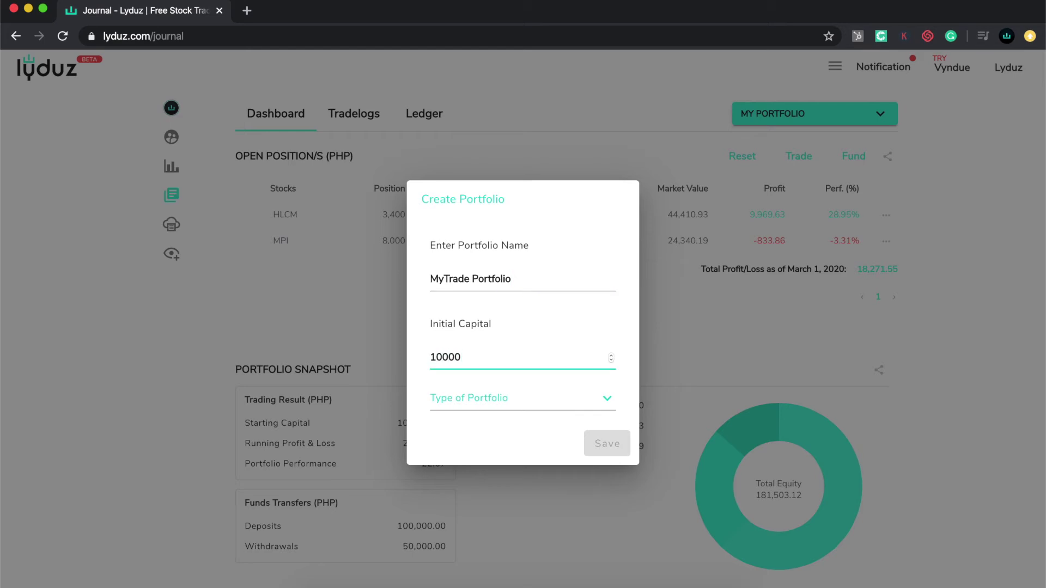
click(542, 405)
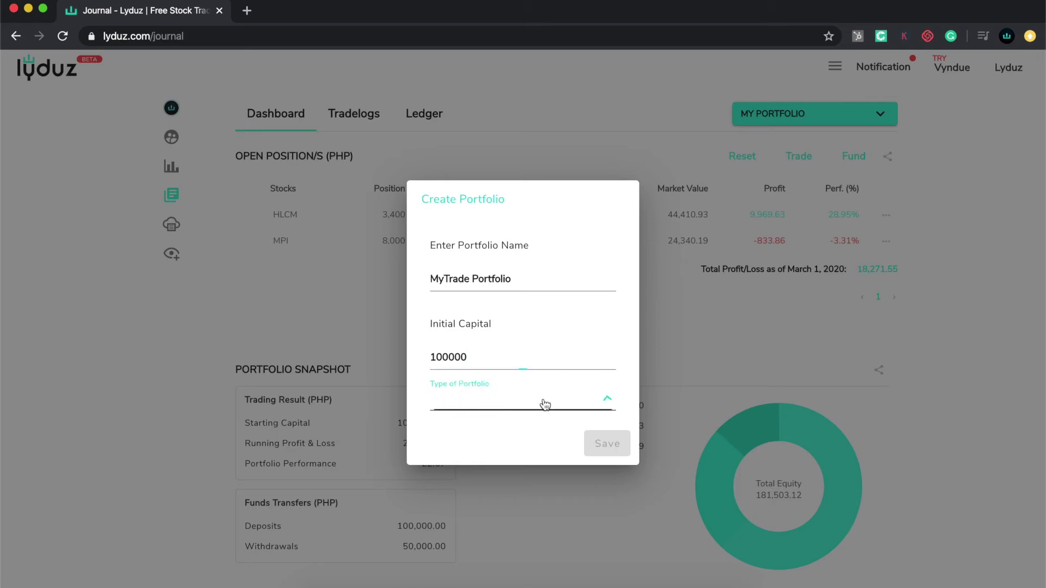
click(510, 429)
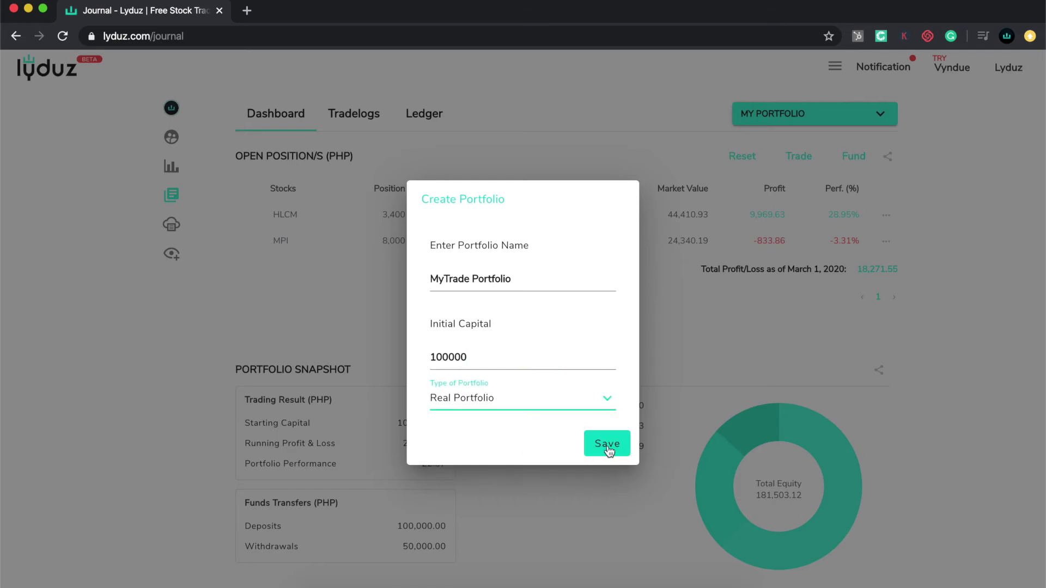
click(609, 446)
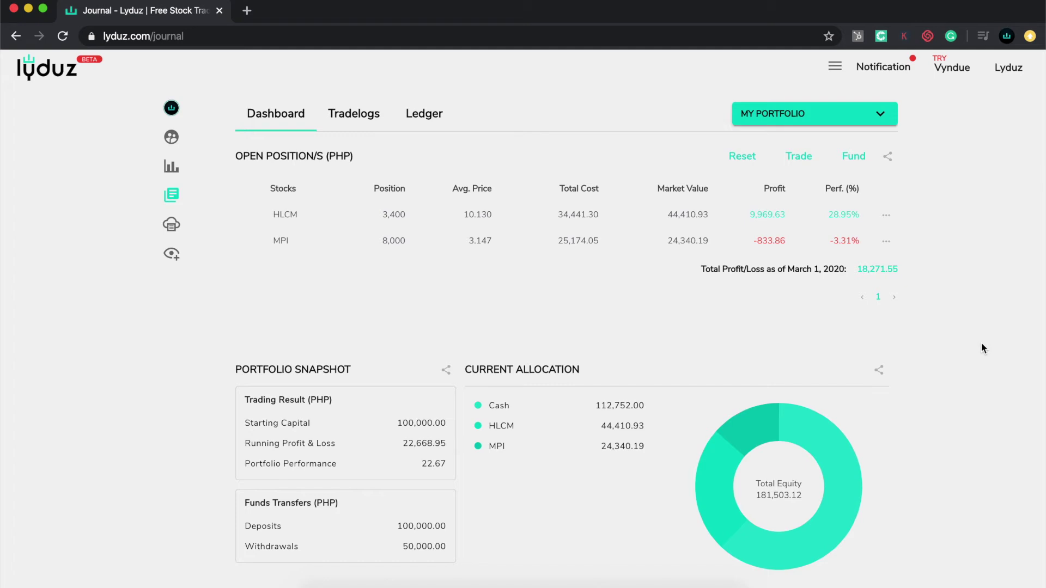
Check the portfolio list and switch to Sum of Real Portfolio to review its combined positions, snapshot and allocation
click(841, 117)
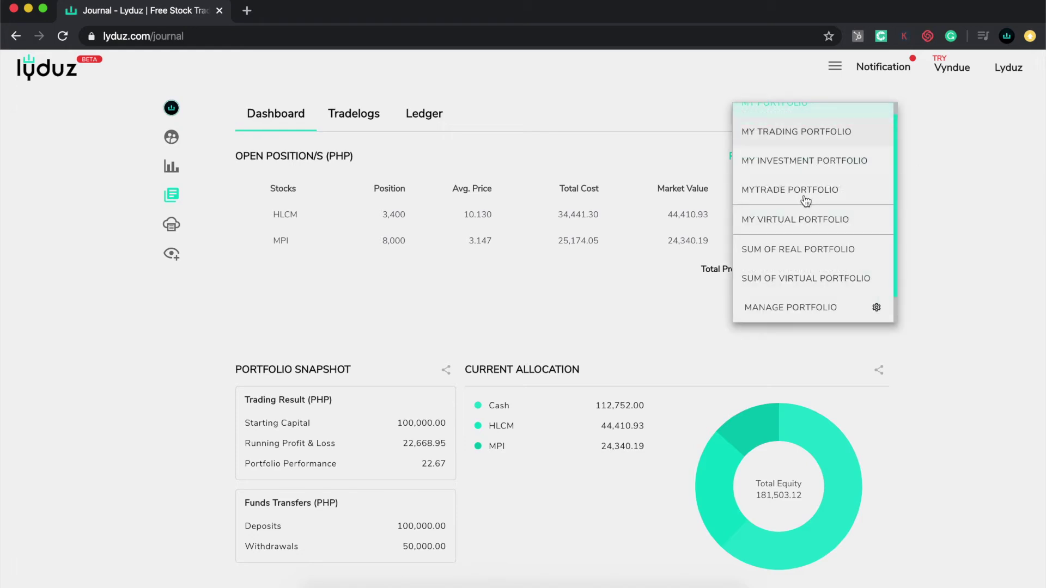
click(953, 216)
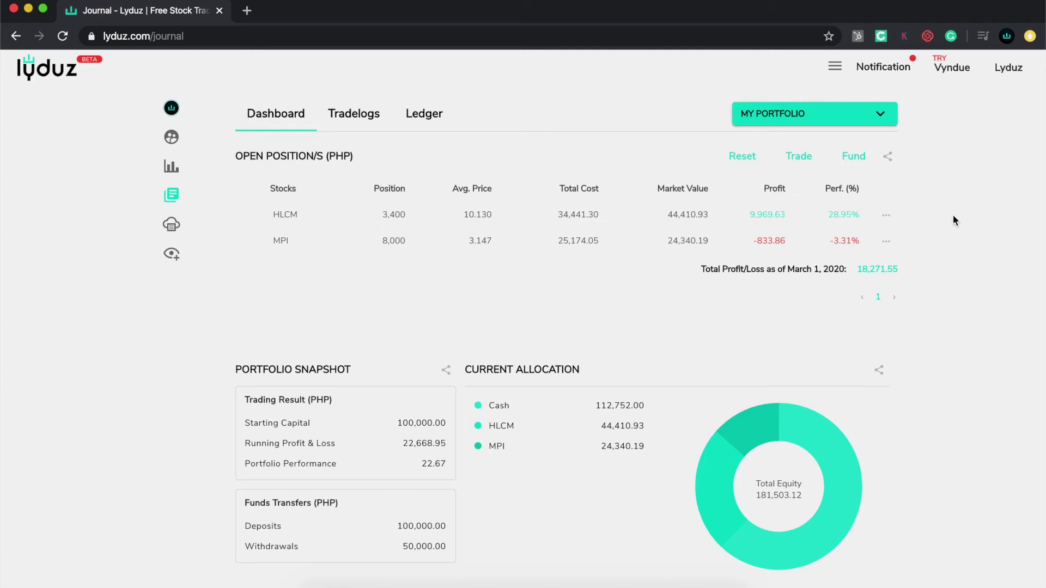
click(836, 113)
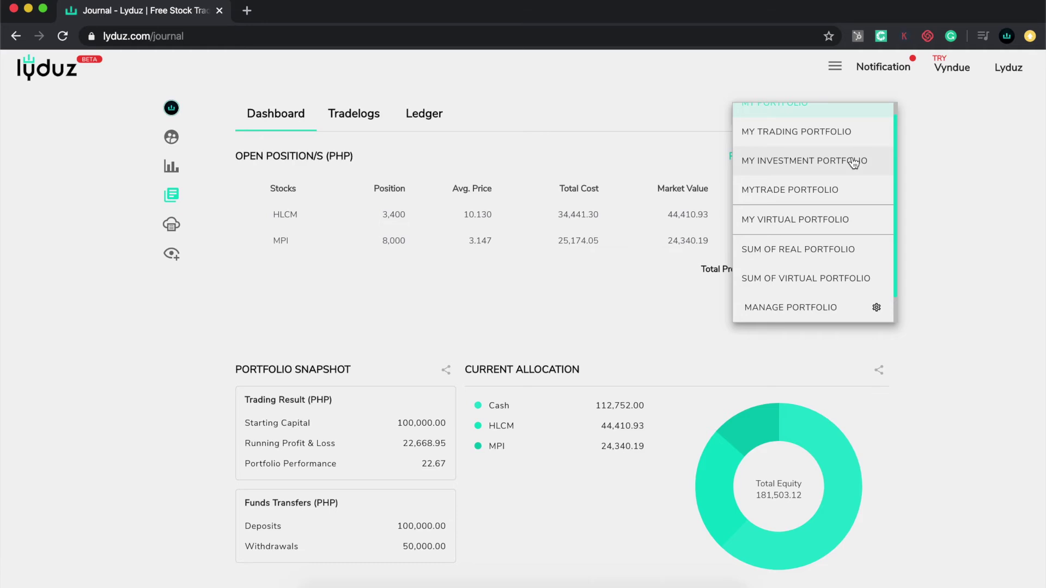
click(790, 260)
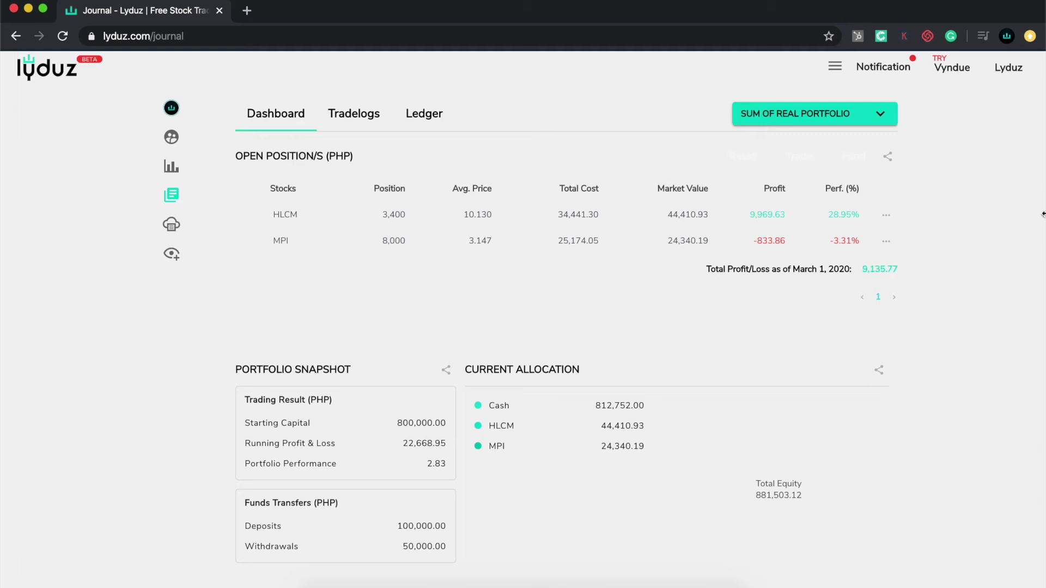
scroll(666, 342, down, 2)
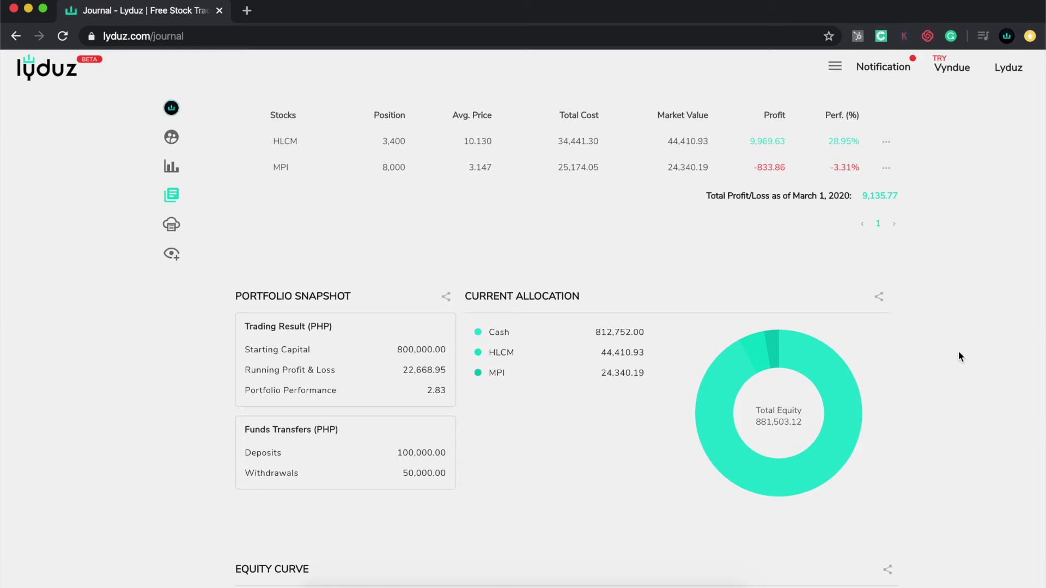
scroll(959, 351, up, 1)
scroll(959, 353, up, 1)
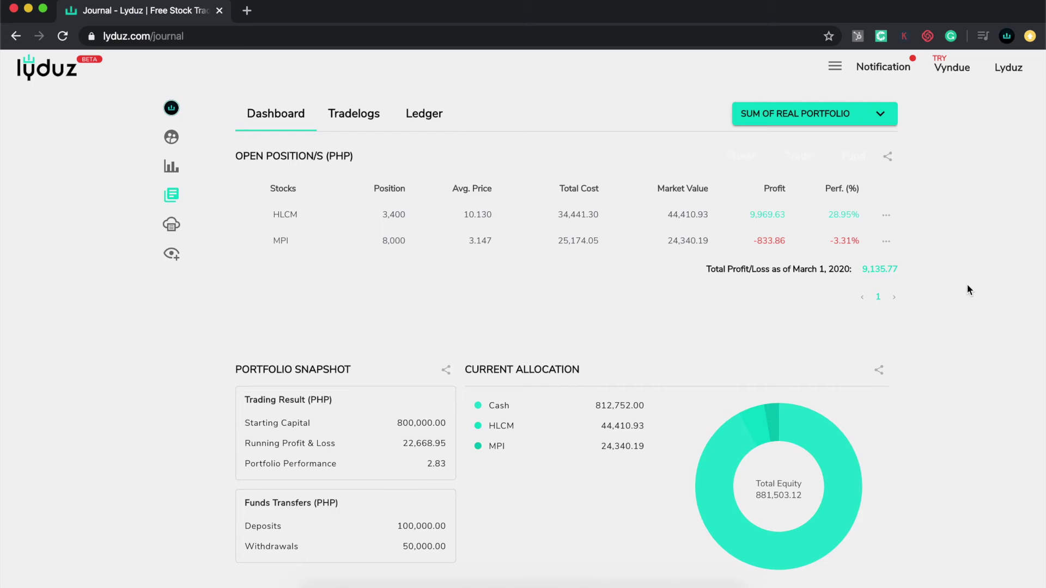
Delete My Investment Portfolio through portfolio management, save the change, and check the list of remaining portfolios
click(831, 114)
scroll(823, 188, up, 1)
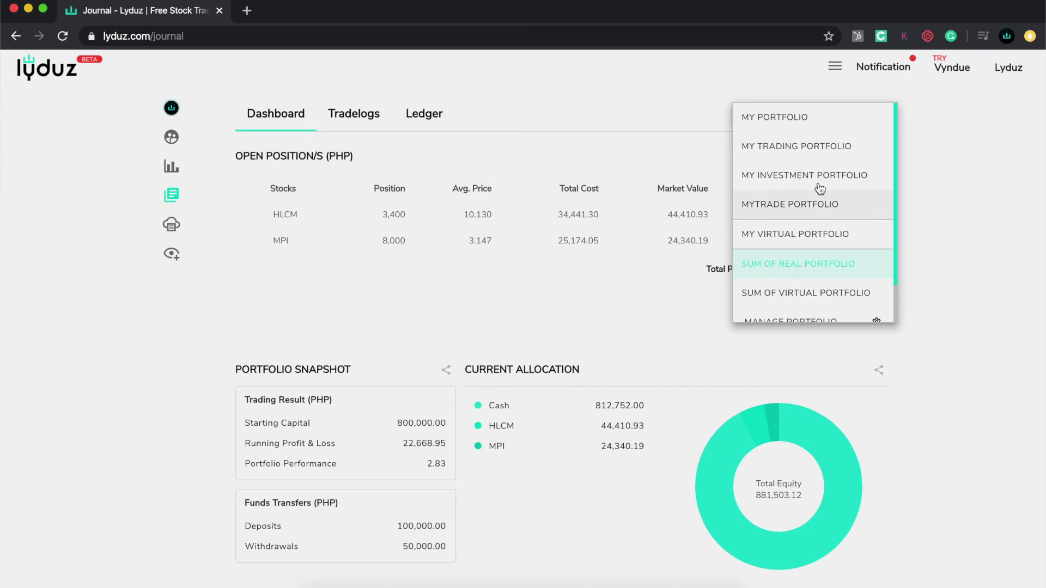
scroll(818, 195, down, 2)
click(801, 279)
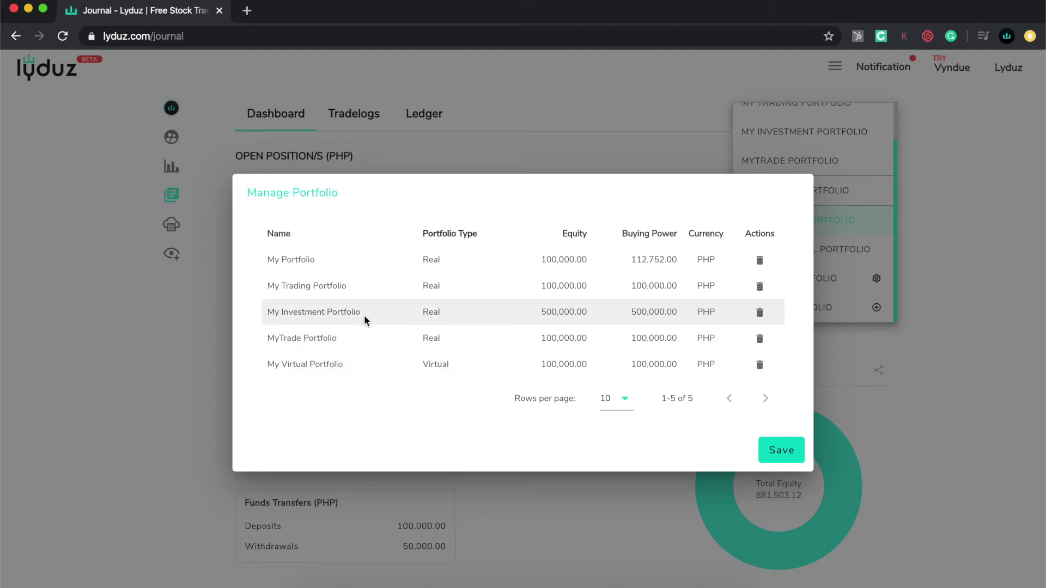
click(760, 315)
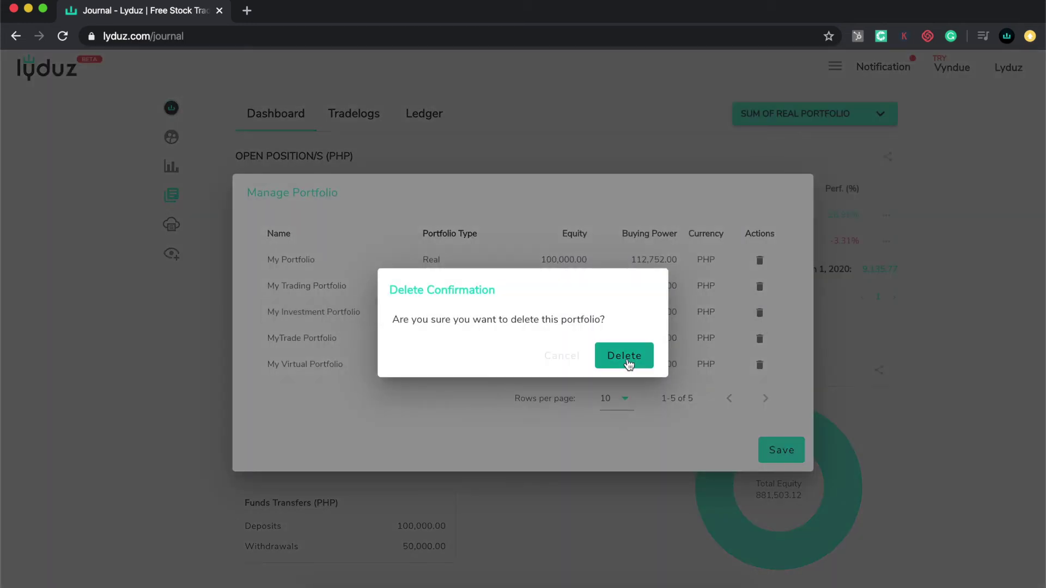
click(627, 359)
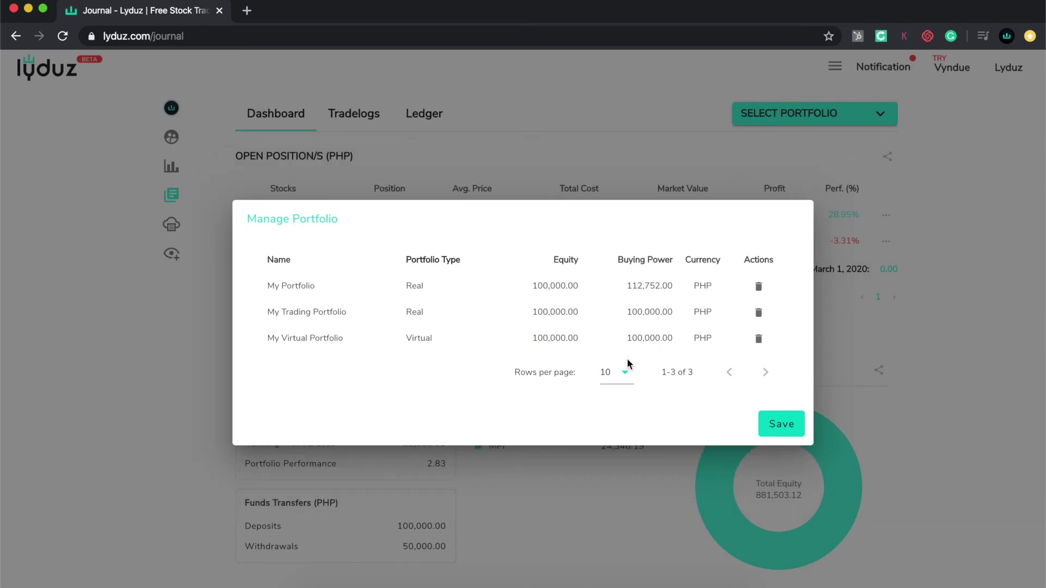
click(782, 425)
click(861, 114)
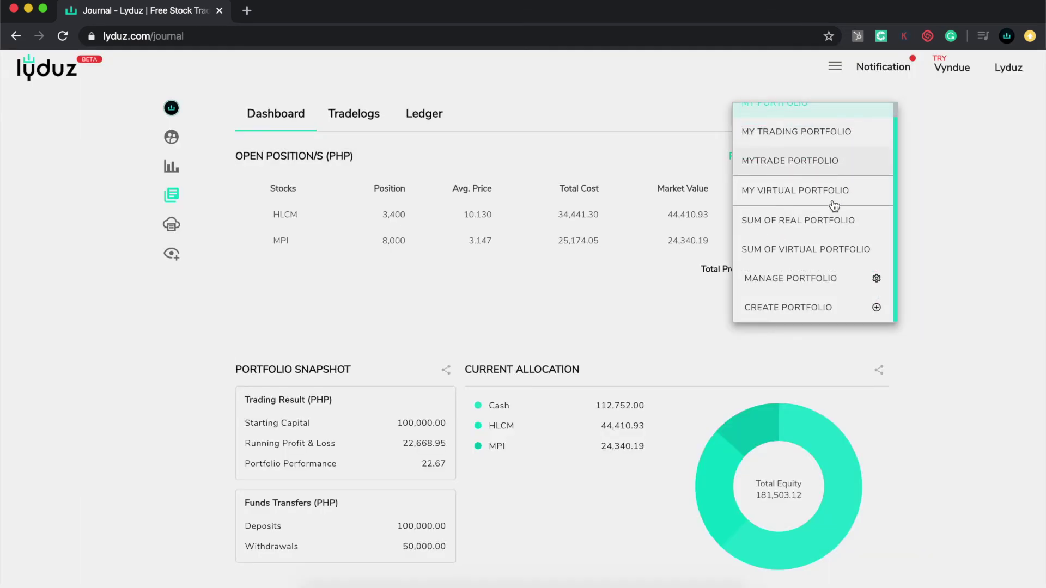
scroll(834, 205, up, 1)
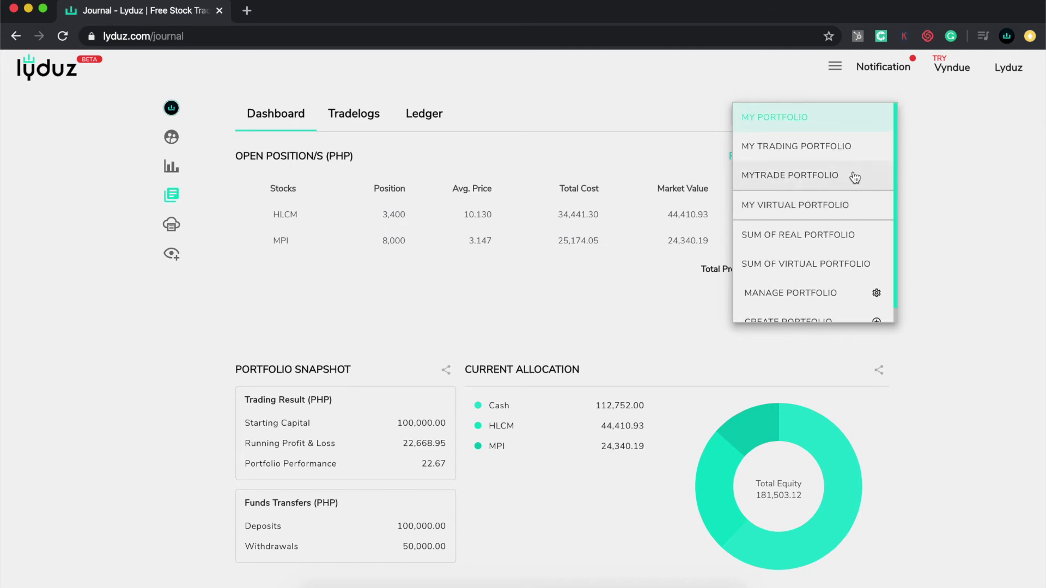
click(953, 182)
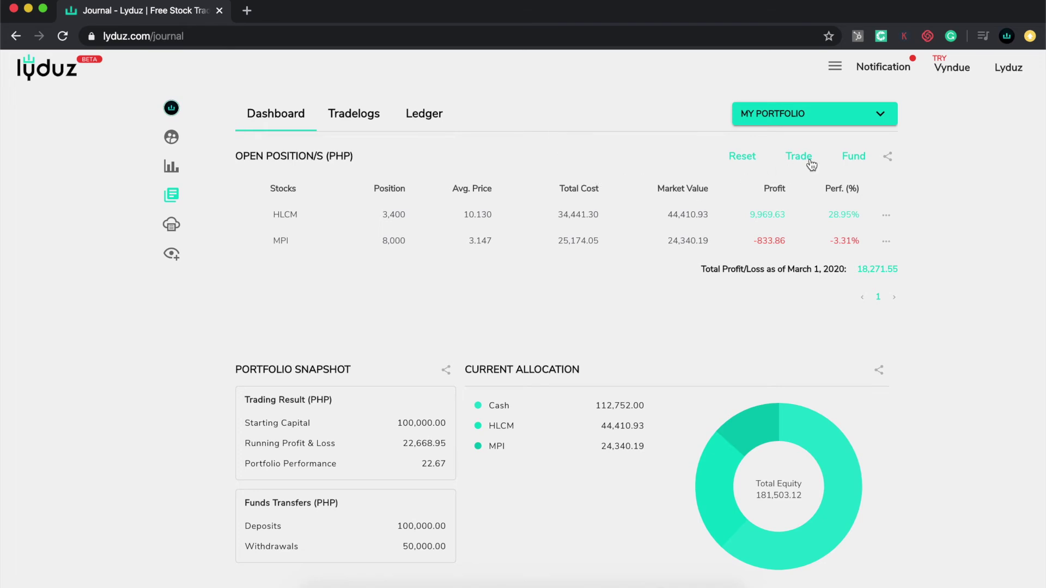
Deposit 10000 into My Portfolio with Fresh Funds as the fund source
click(854, 157)
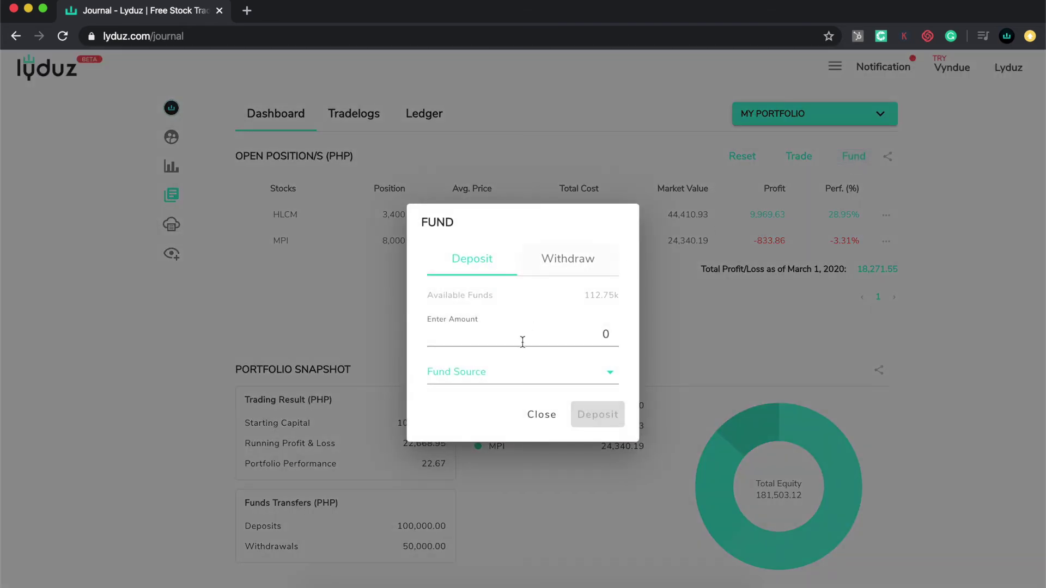
click(564, 335)
text(10000)
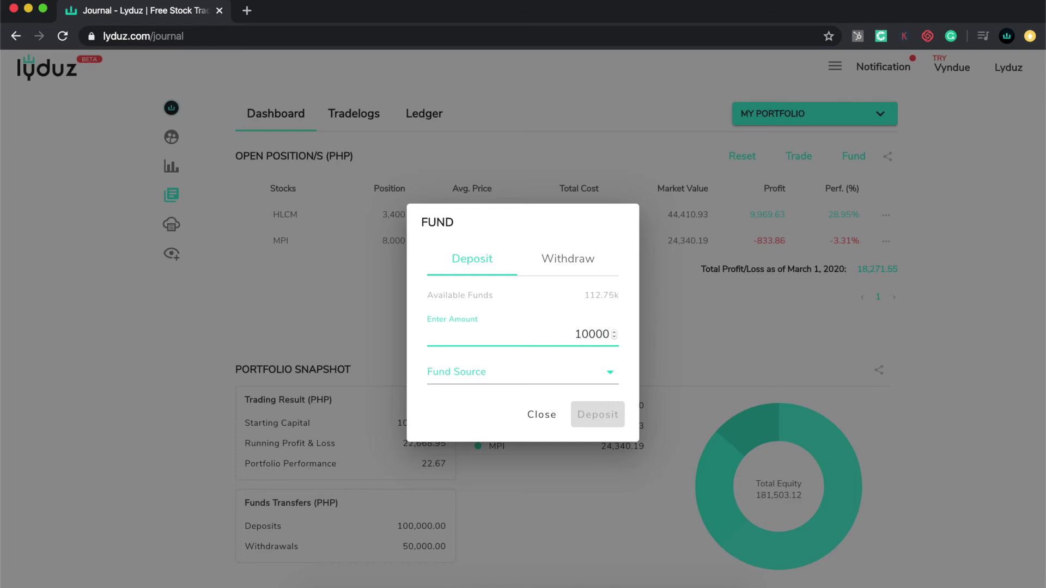
click(584, 380)
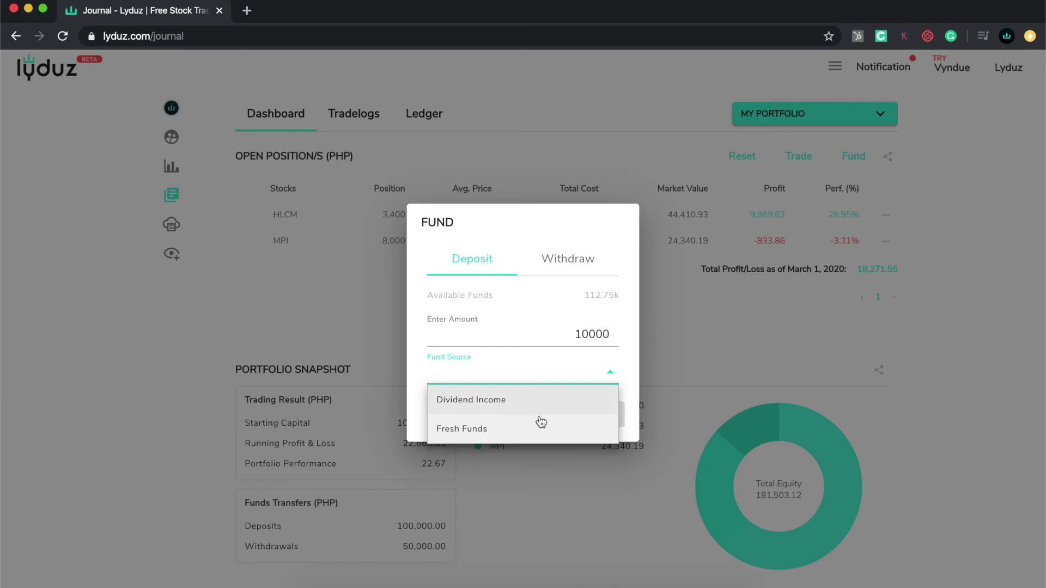
click(512, 436)
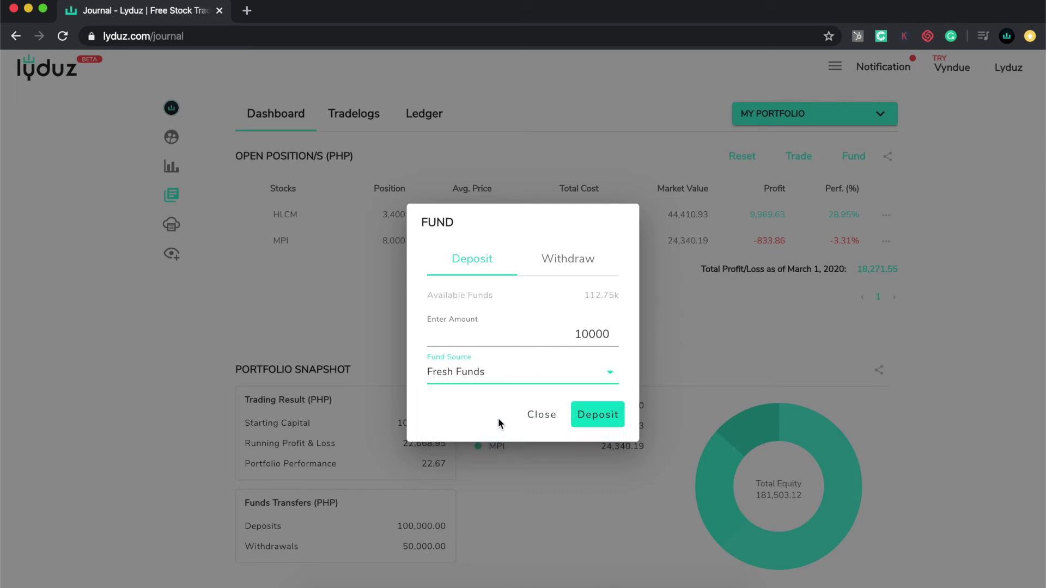
click(599, 416)
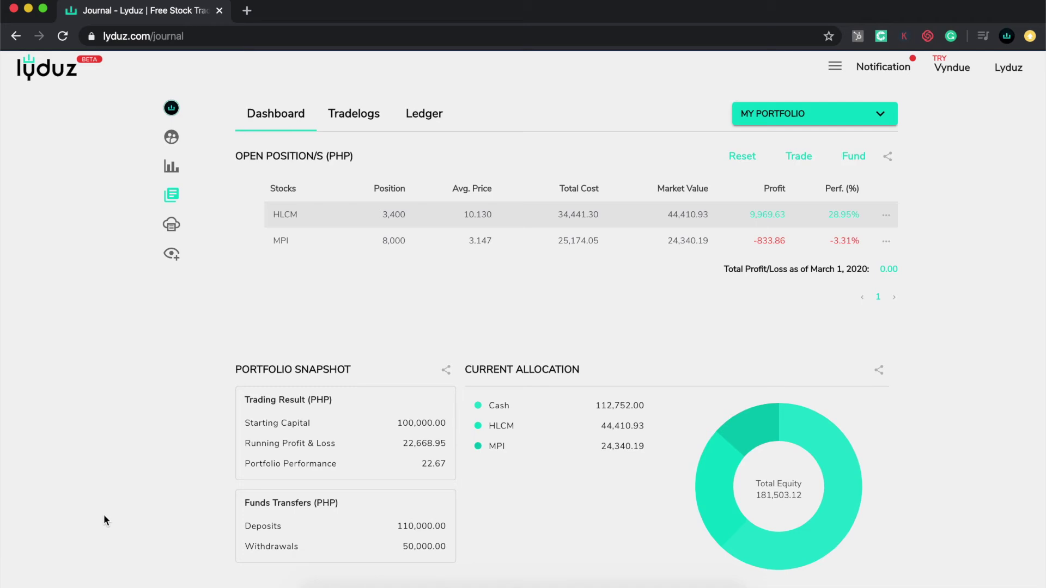
Check the deposit in the dashboard's funds transfers and in the ledger, and return to the dashboard
scroll(104, 515, down, 1)
scroll(370, 450, up, 2)
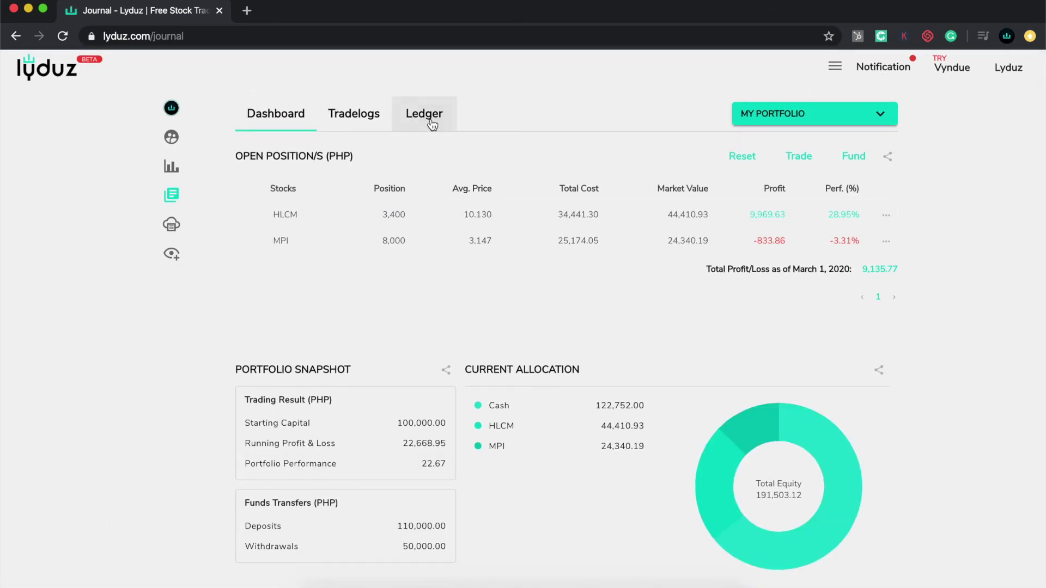
click(433, 125)
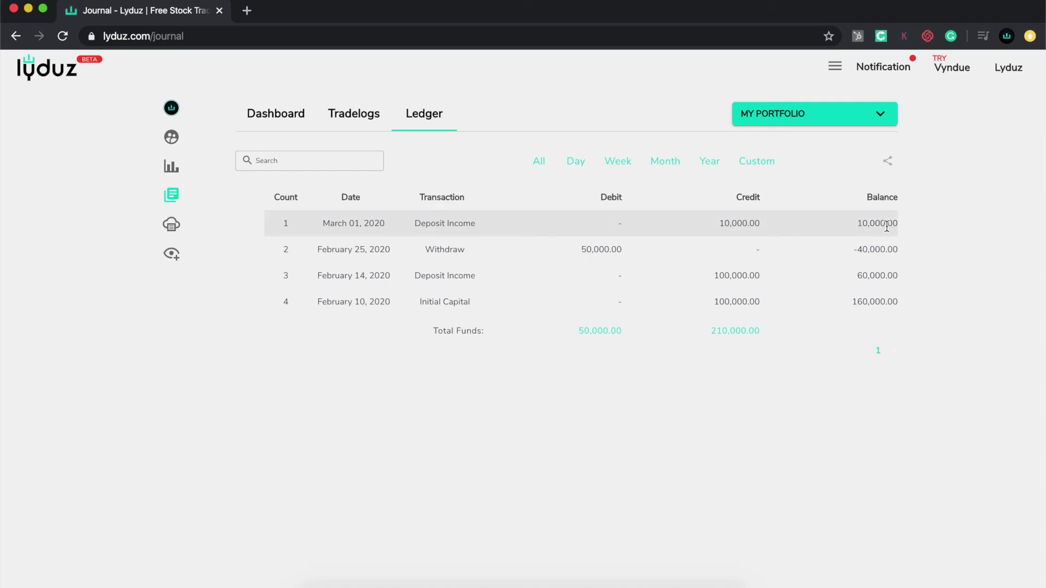
click(287, 117)
scroll(133, 374, down, 1)
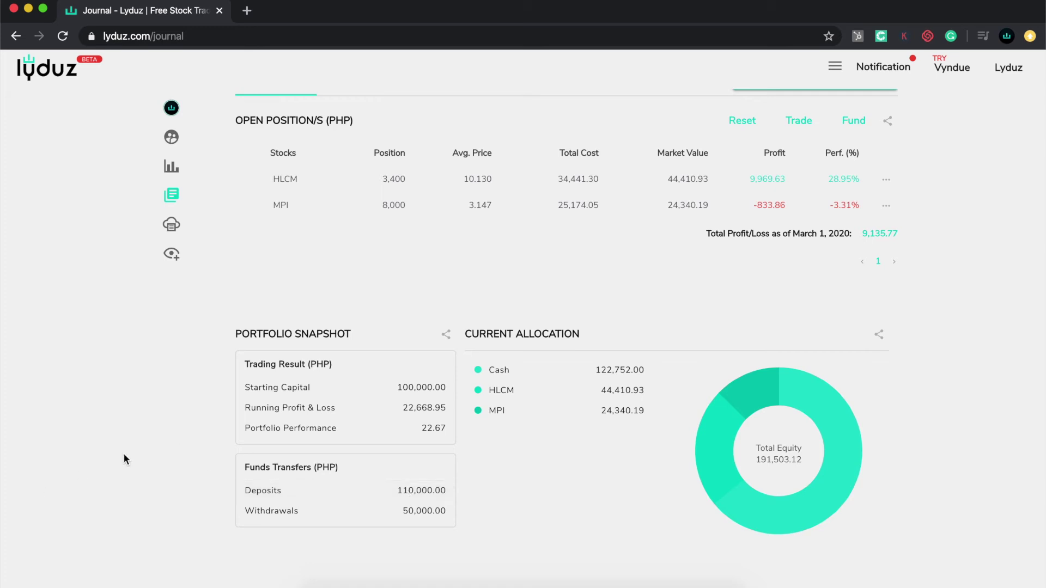
scroll(106, 455, up, 2)
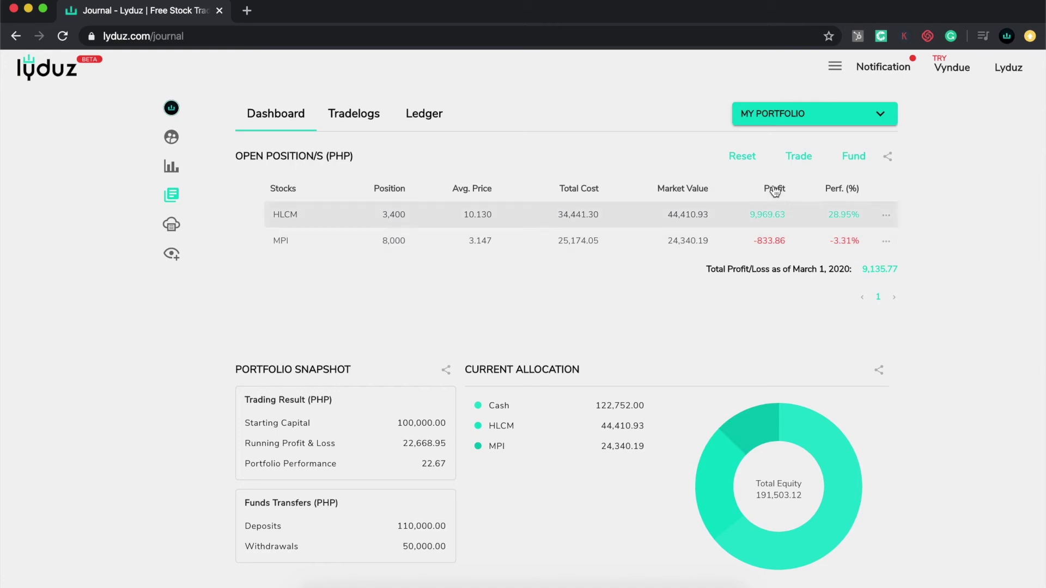
Try to reset My Portfolio, entering "HELL YEAH" as the confirmation phrase
click(741, 158)
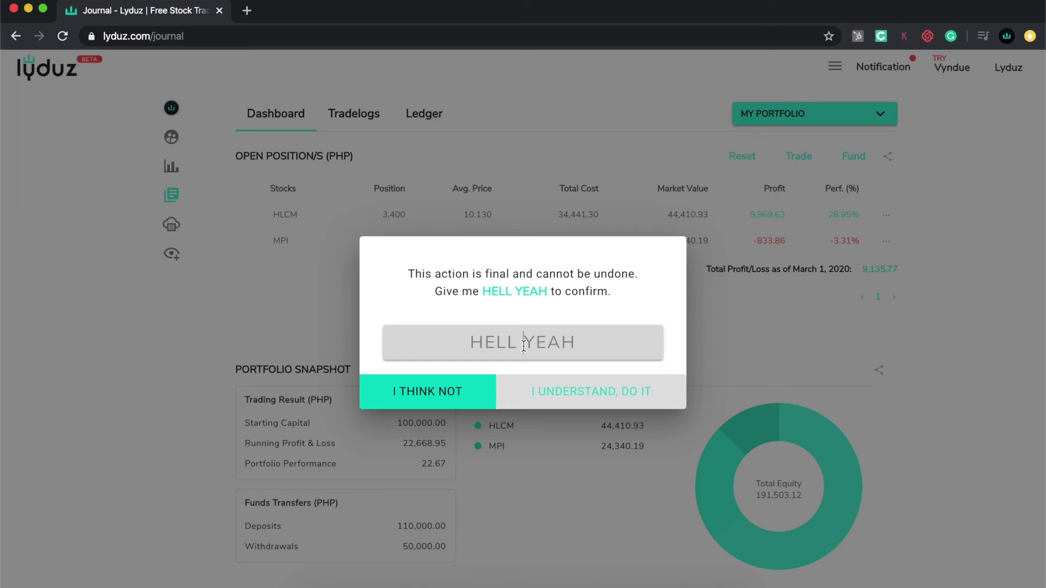
text(HELL)
key(BackSpace)
key(BackSpace)
key(BackSpace)
text(EL)
key(BackSpace)
key(BackSpace)
key(BackSpace)
key(BackSpace)
text(HELL YEAH)
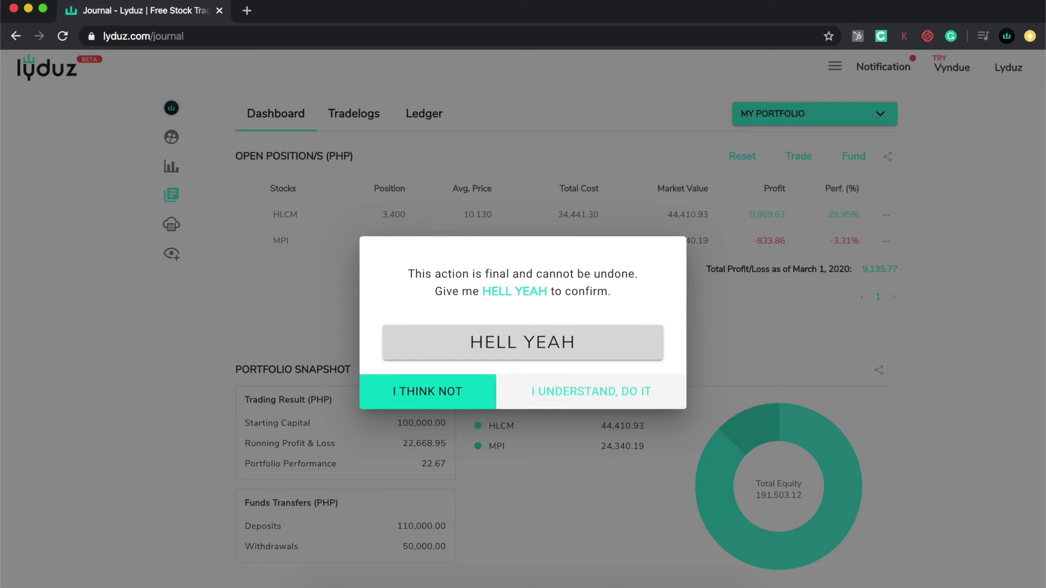
click(586, 400)
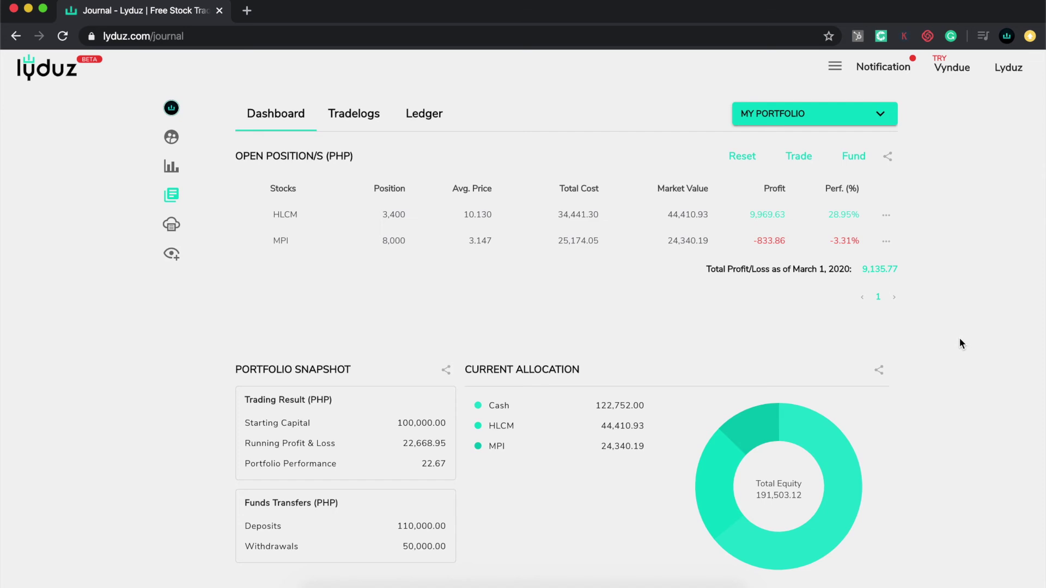
Open the sharing options for the open positions table and copy the image link
scroll(960, 338, down, 4)
scroll(959, 338, up, 4)
scroll(960, 339, down, 1)
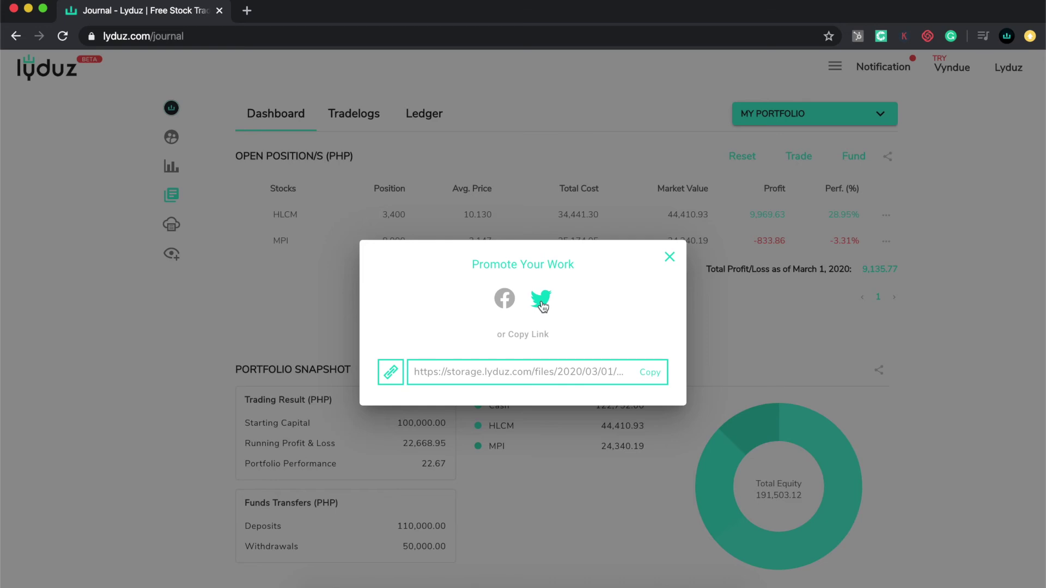
click(652, 379)
Share the open positions to the Facebook News Feed with the text "Hey check out my positions." and close the sharing dialog
click(505, 299)
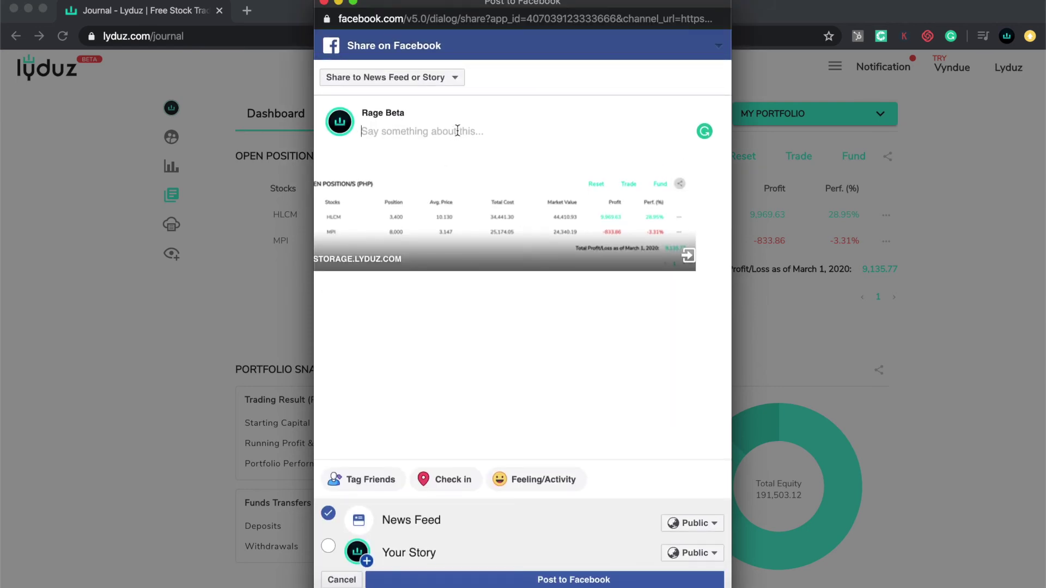
text(HEY)
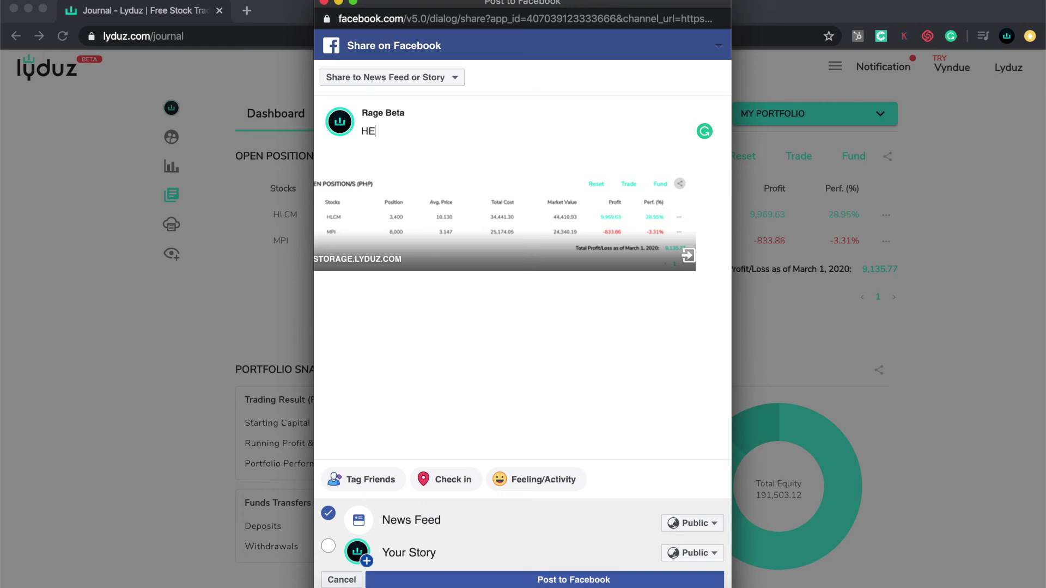
key(BackSpace)
key(BackSpace)
text(ey check out my pois)
key(BackSpace)
key(BackSpace)
text(sitions.)
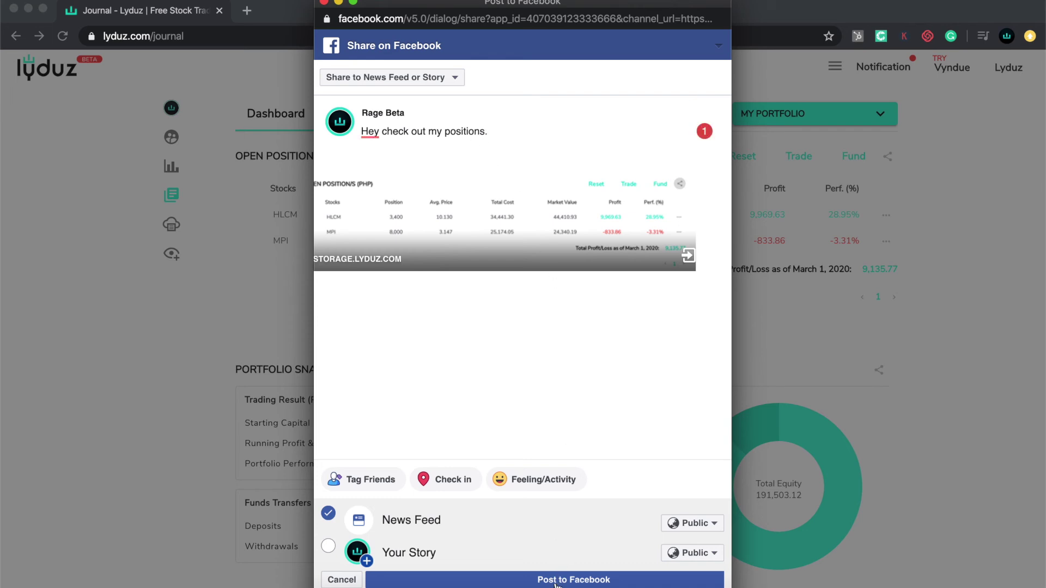
click(557, 581)
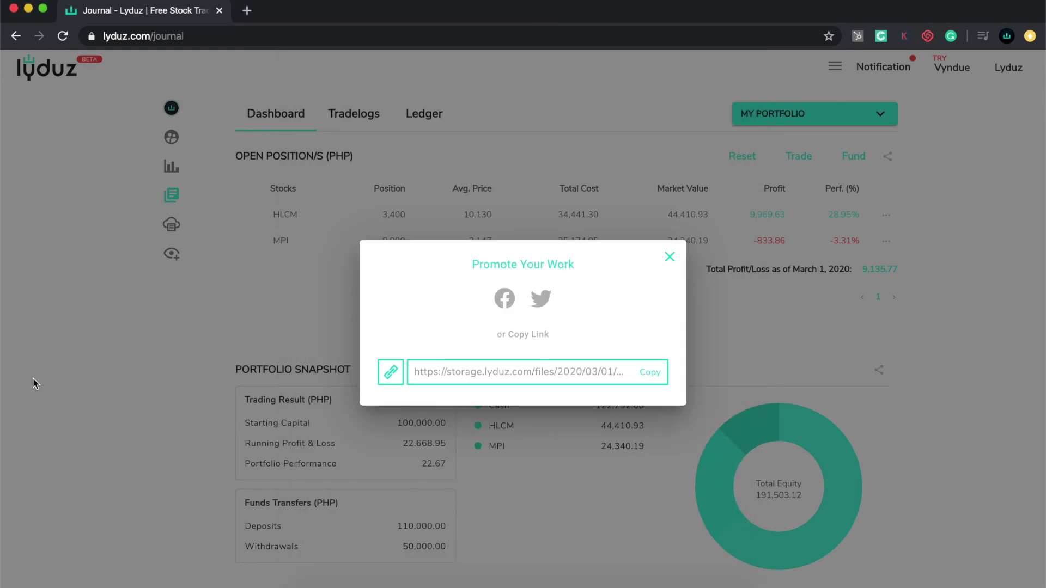
click(670, 257)
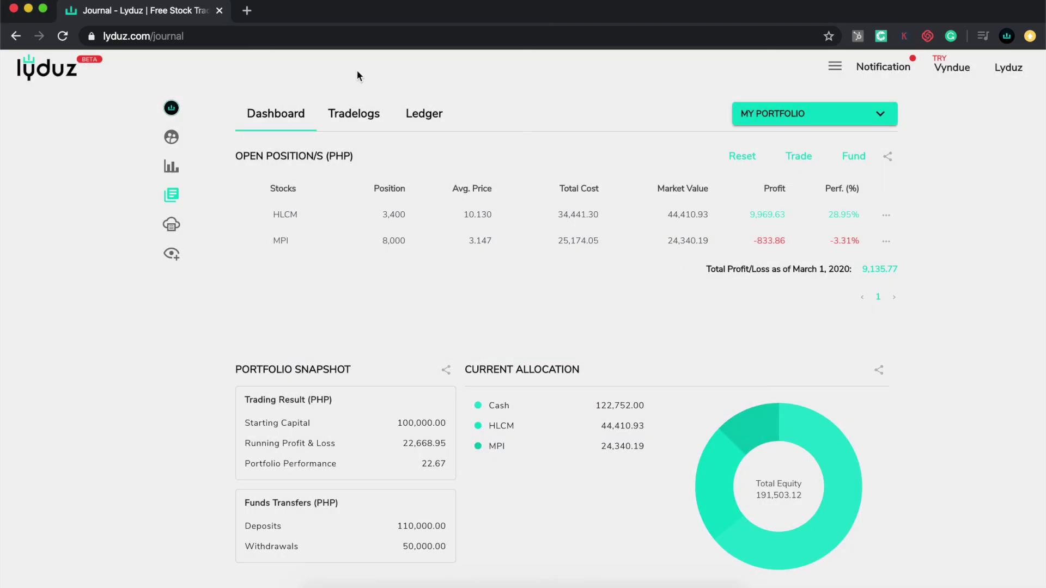
Open Facebook in a new tab, view the shared positions post and its full image, and close both tabs
click(247, 12)
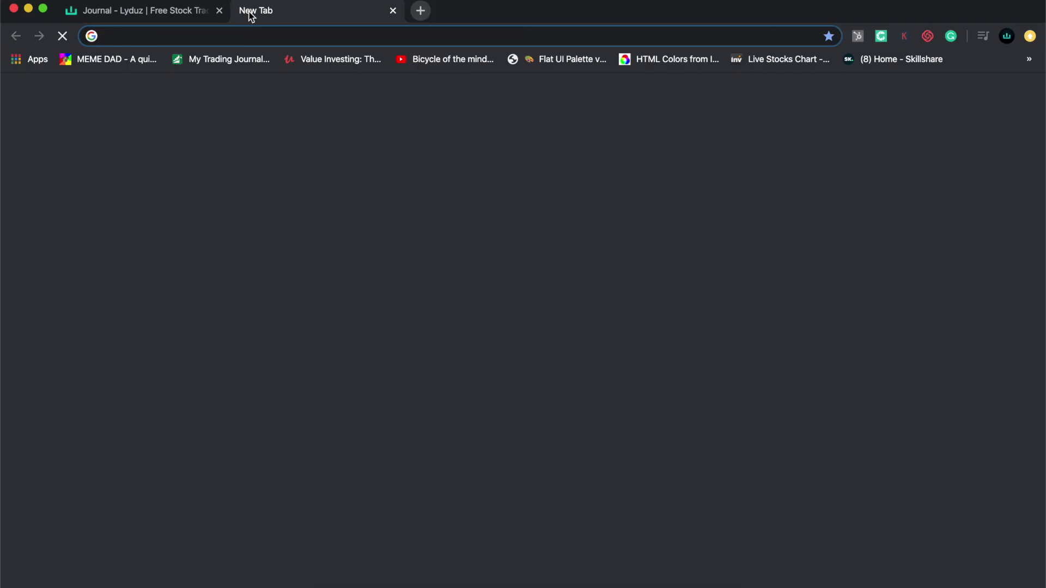
text(face)
key(Return)
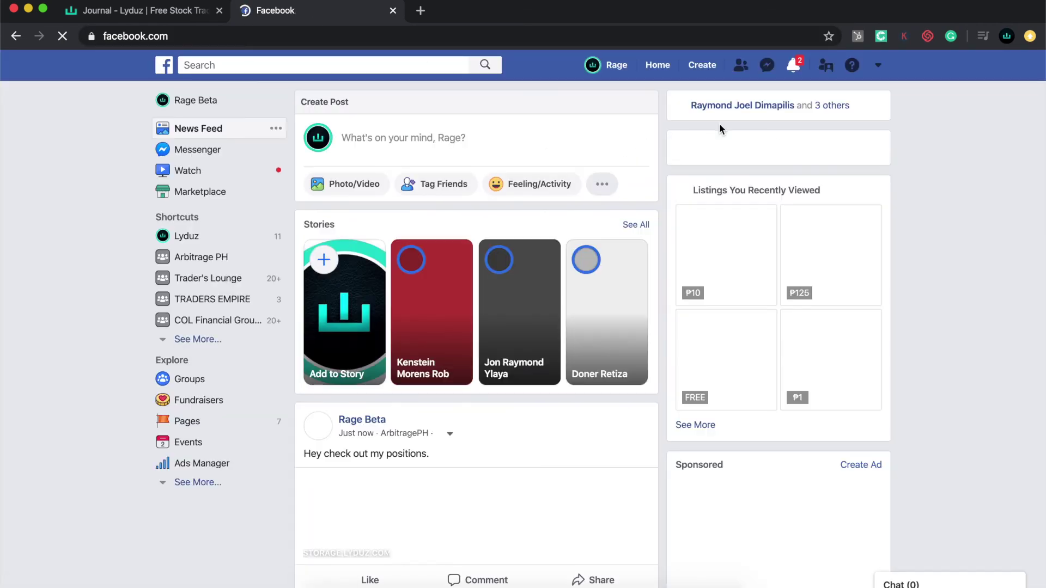
scroll(80, 354, down, 2)
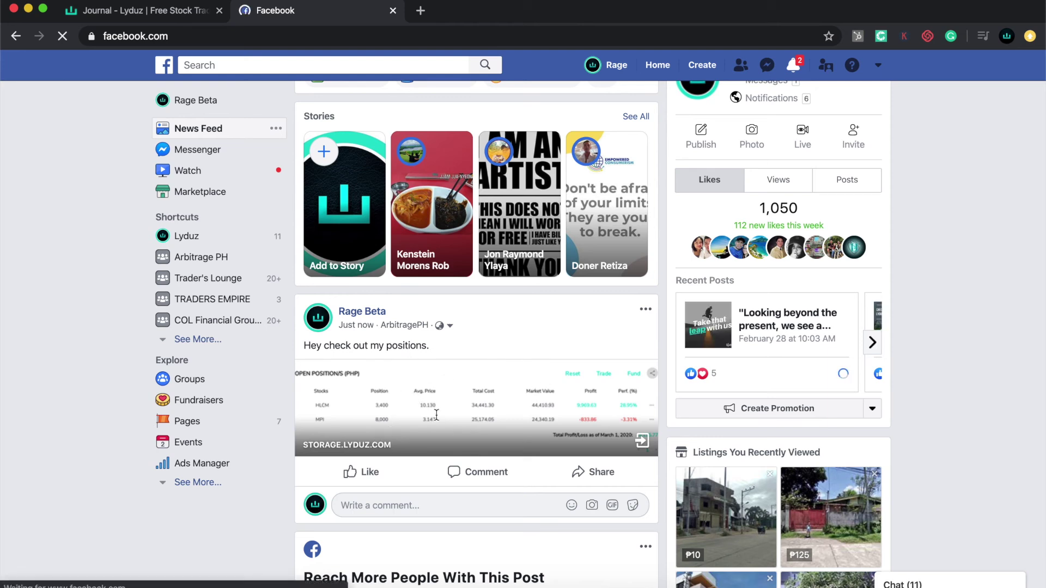
click(472, 413)
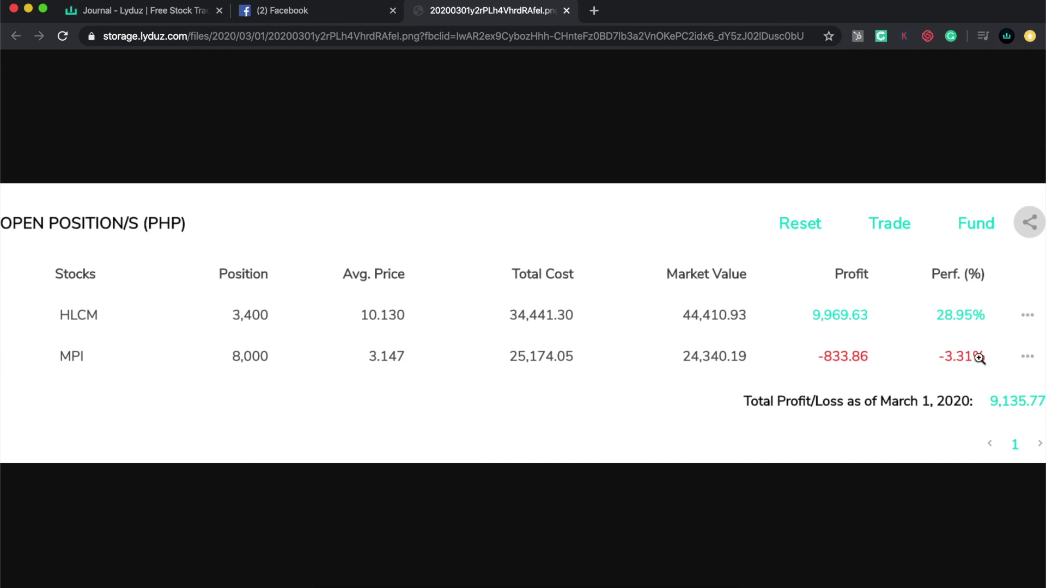
click(566, 11)
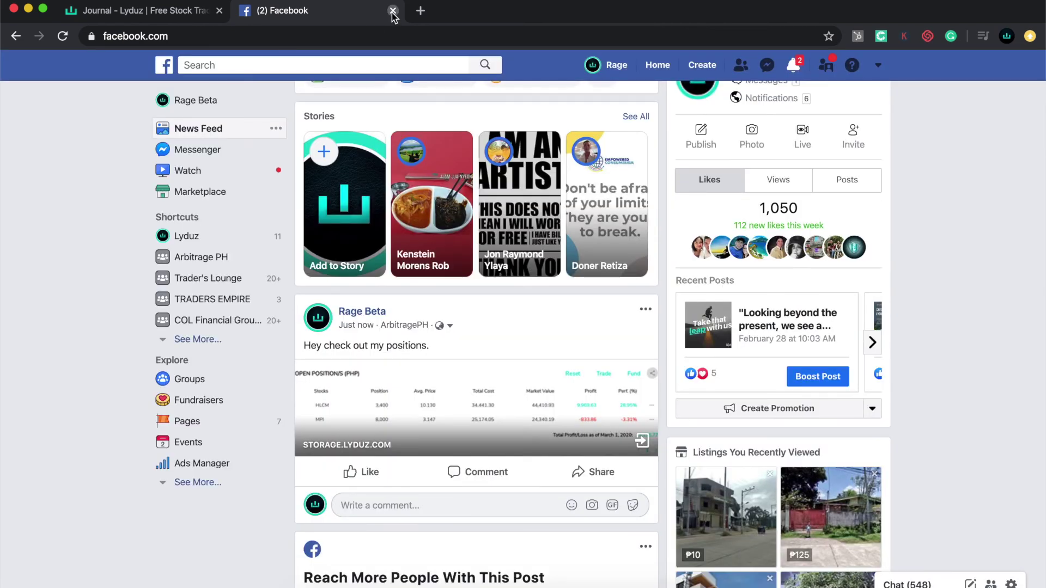
click(392, 12)
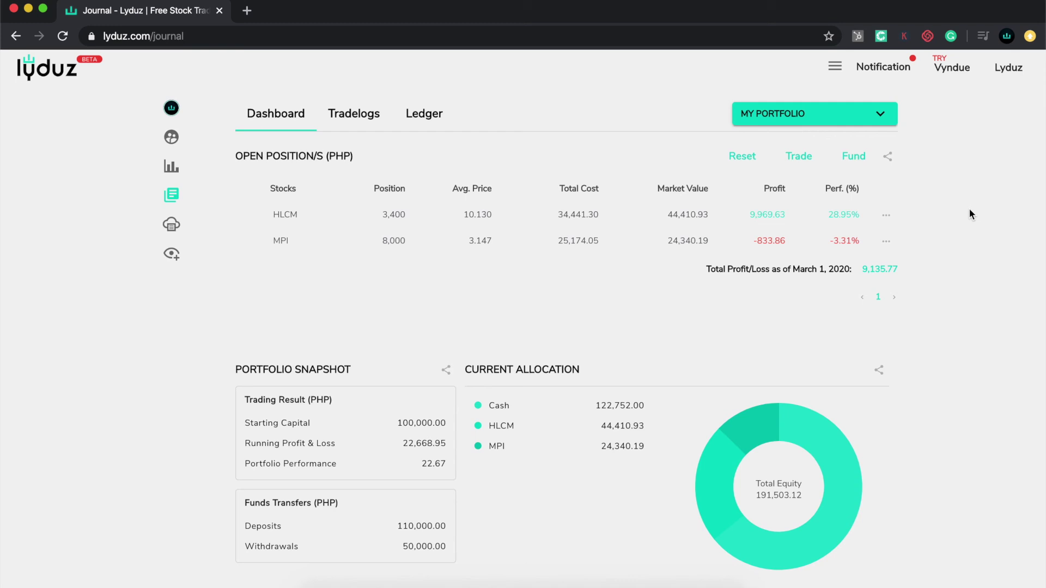
Look over My Portfolio's open positions, portfolio snapshot, current allocation and equity curve
scroll(969, 210, down, 2)
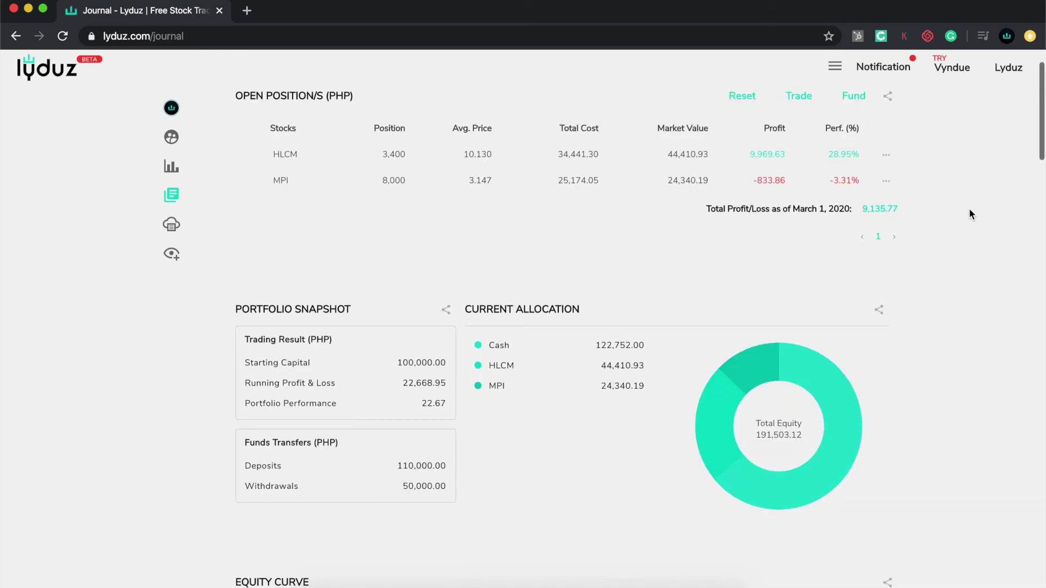
scroll(969, 210, up, 2)
scroll(969, 210, down, 2)
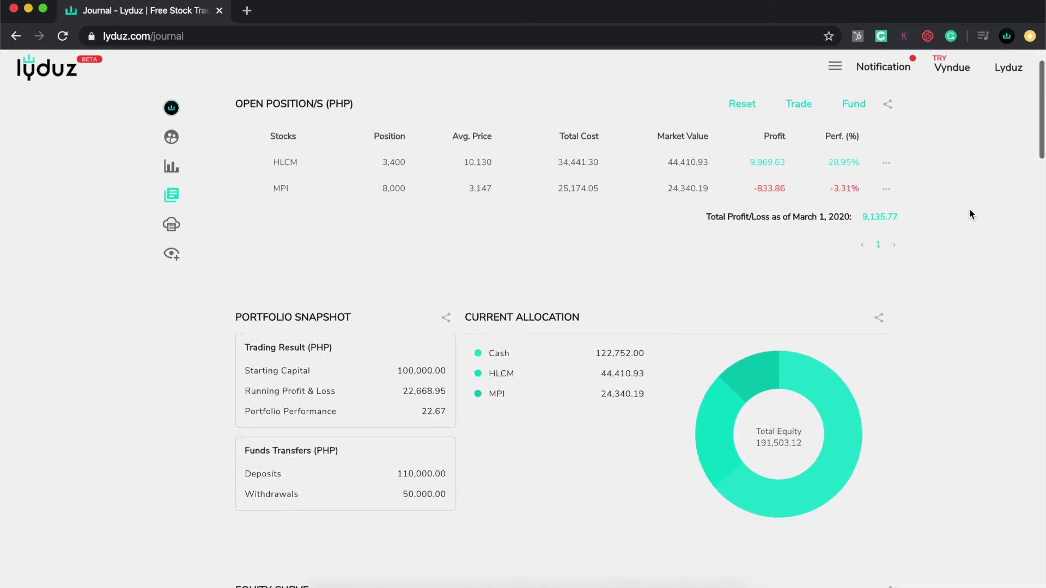
scroll(970, 212, down, 1)
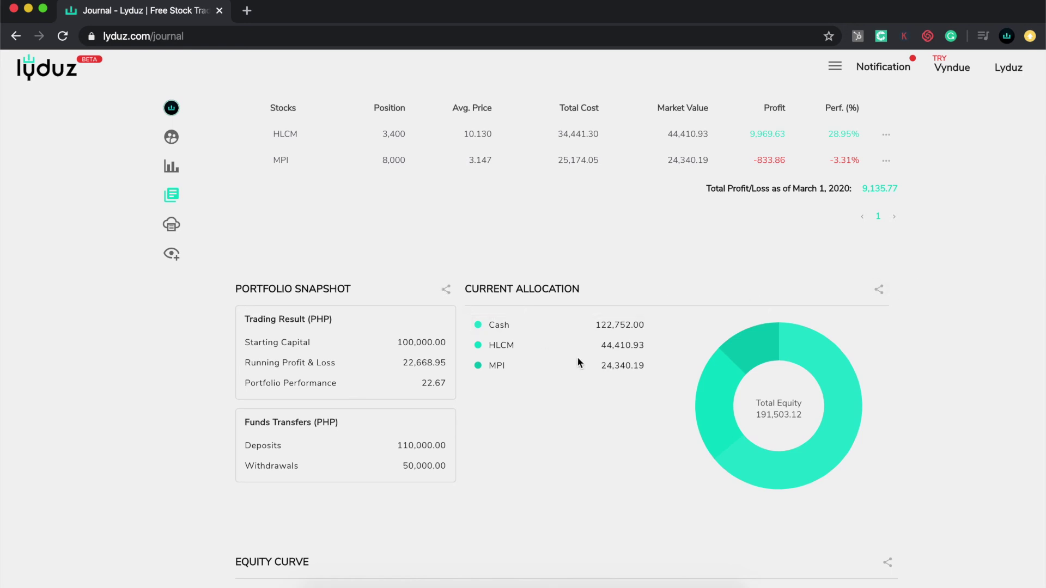
scroll(960, 343, down, 5)
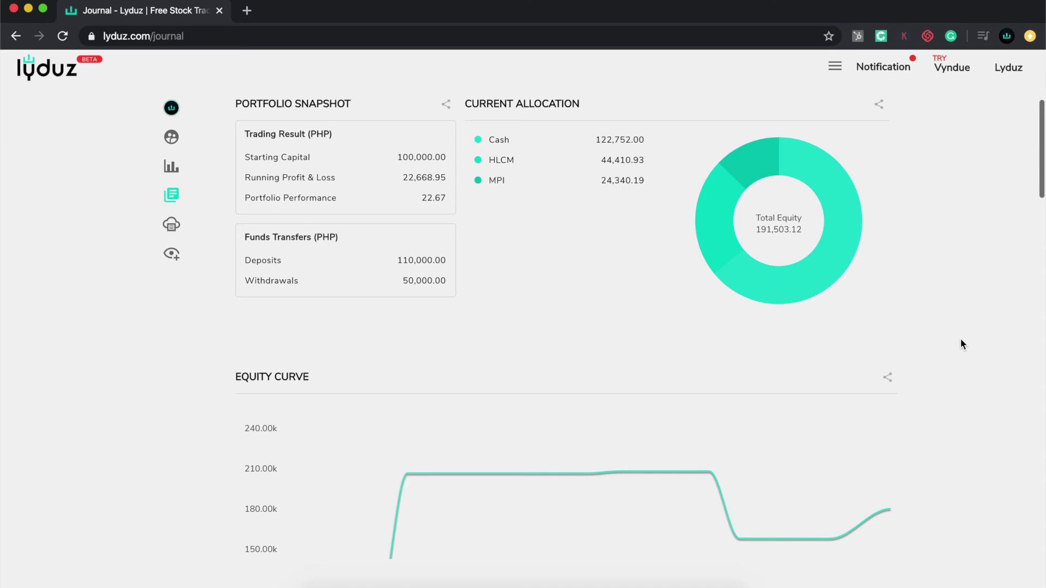
Turn off the Lights option for the Lyduz account to put the journal in its dark theme
scroll(961, 344, down, 3)
scroll(960, 343, up, 2)
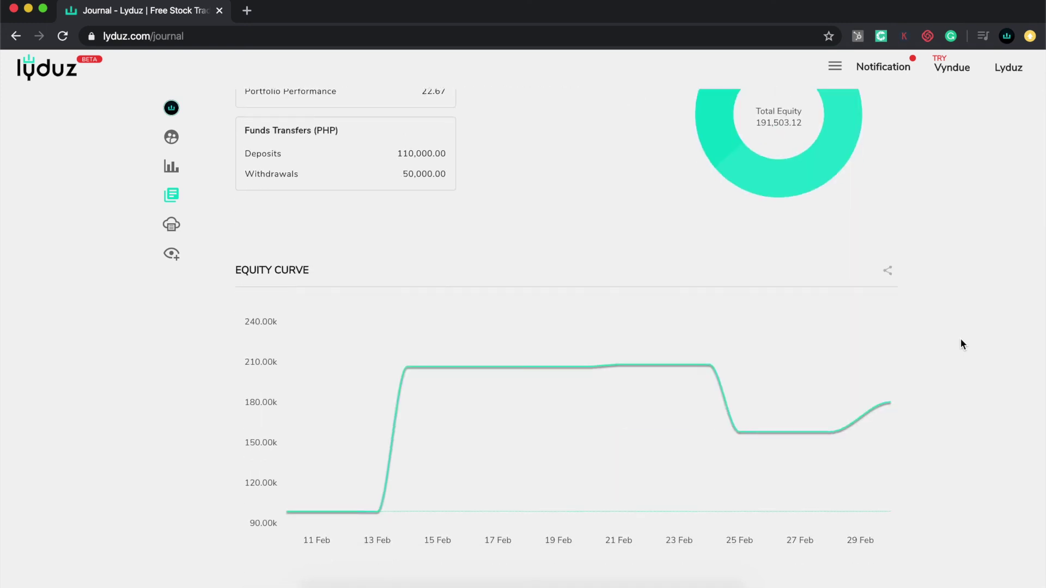
scroll(961, 344, up, 5)
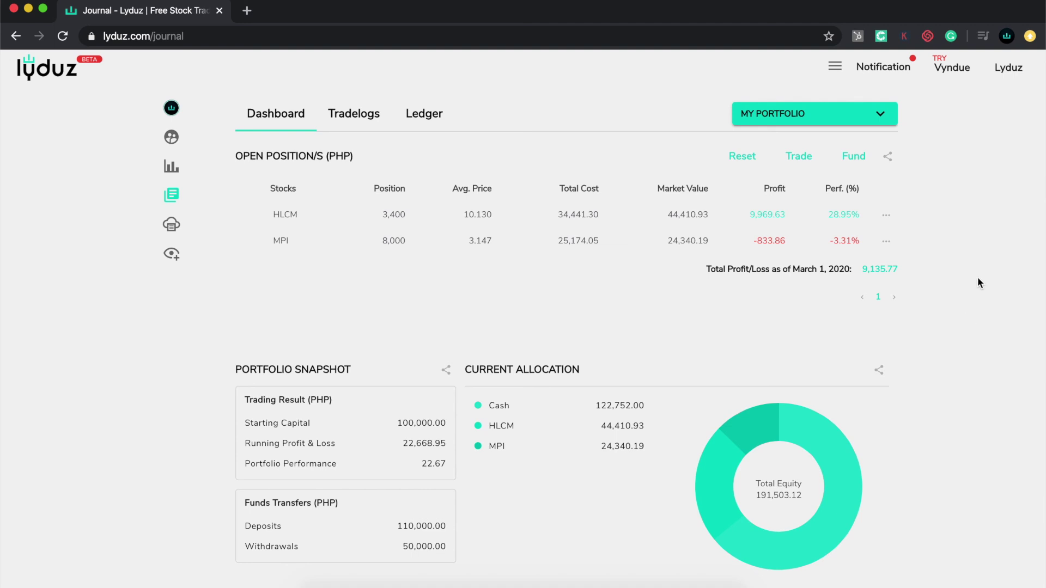
click(1012, 70)
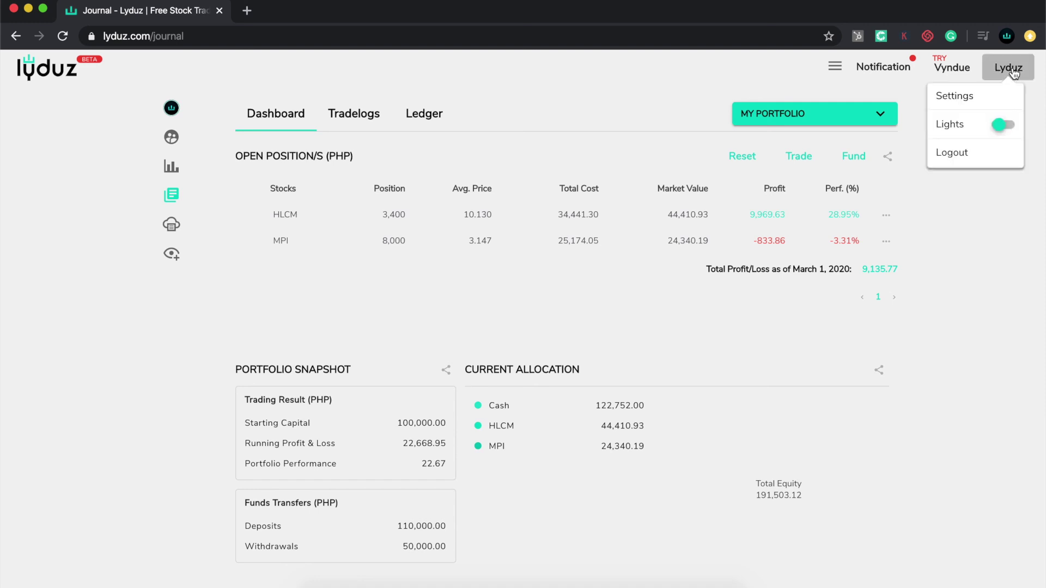
click(1002, 127)
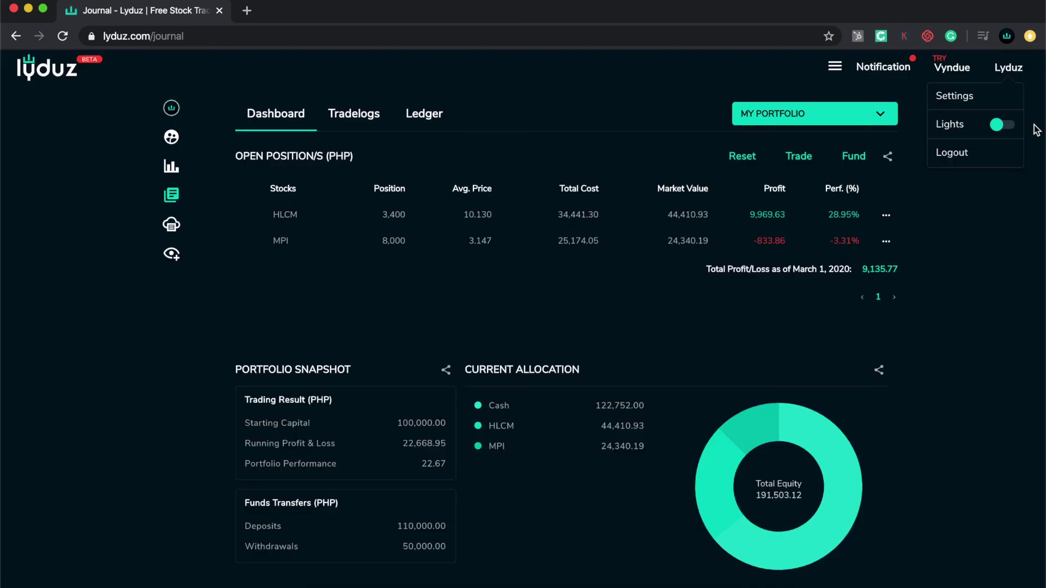
Look over the dark-themed dashboard from the open positions and equity curve through performance, trade, strategy, top stocks and emotional statistics
scroll(954, 316, down, 2)
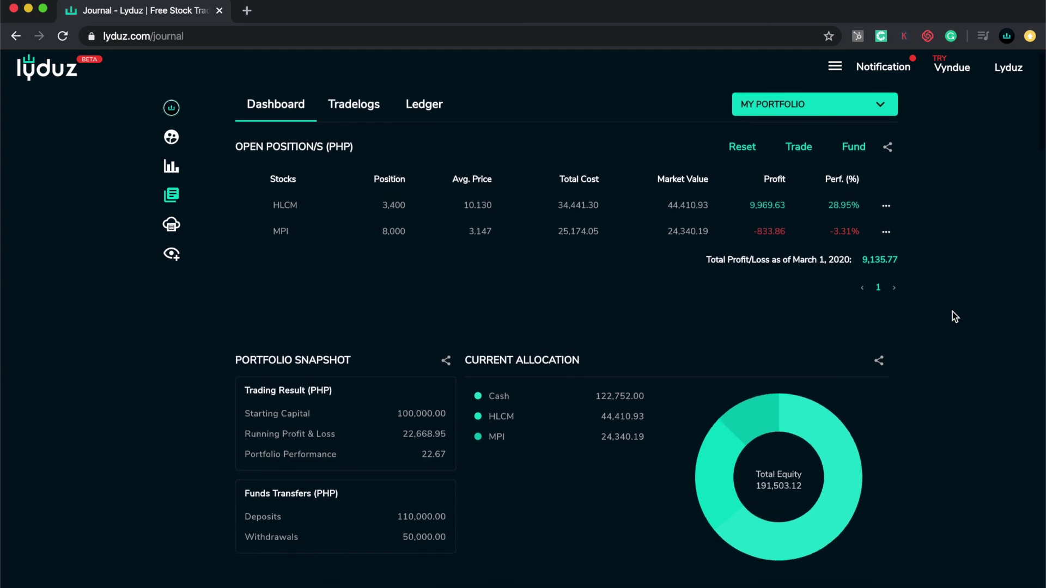
scroll(955, 316, up, 2)
scroll(952, 312, down, 7)
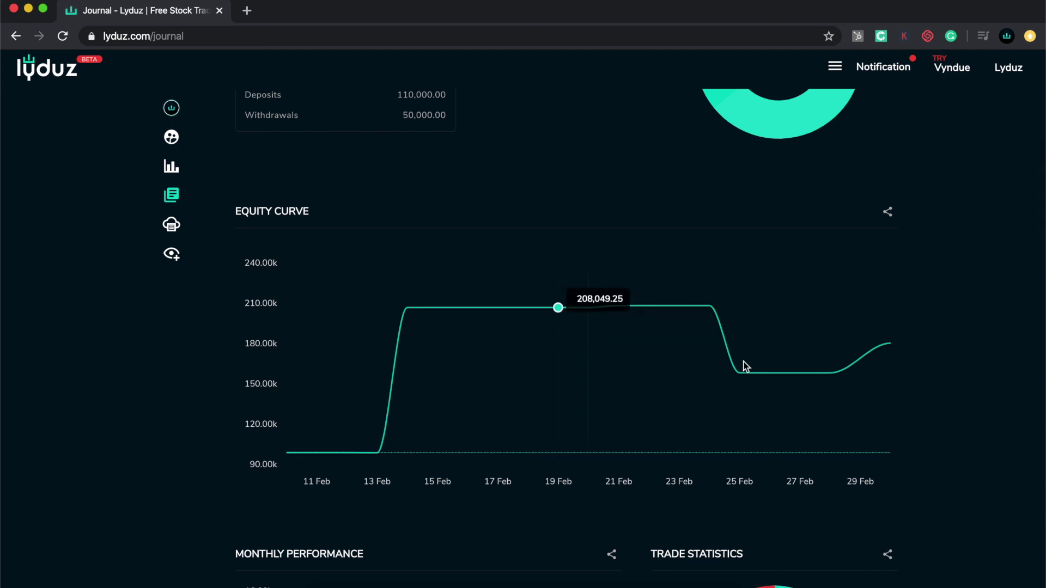
scroll(774, 377, down, 2)
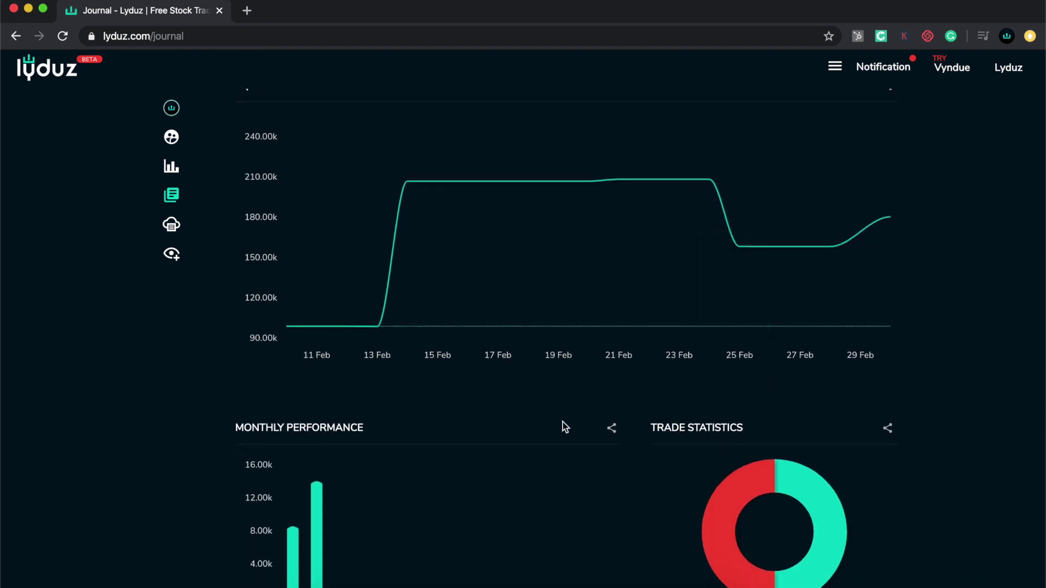
scroll(556, 432, down, 2)
scroll(558, 433, down, 1)
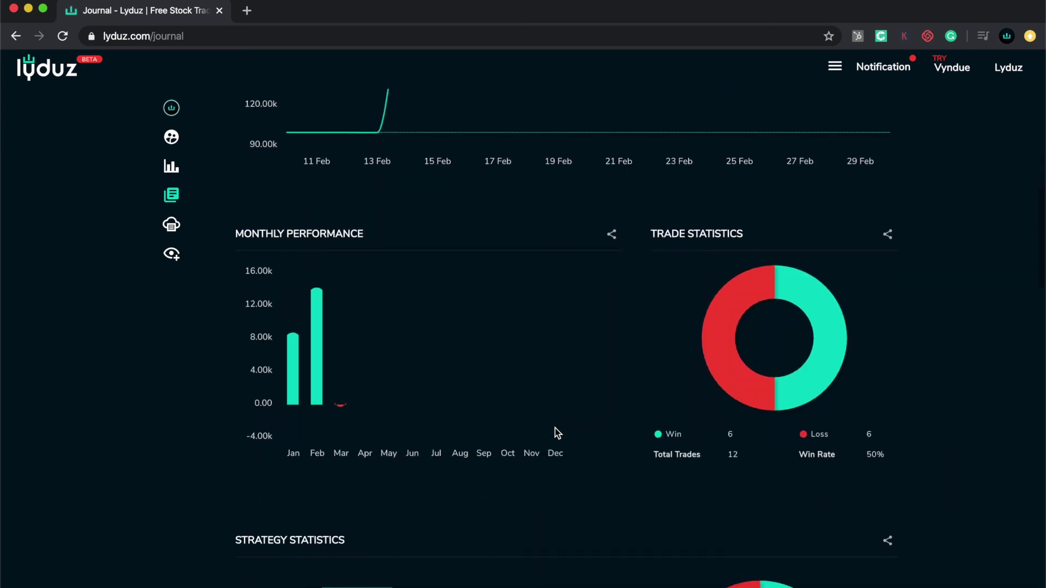
scroll(558, 433, down, 5)
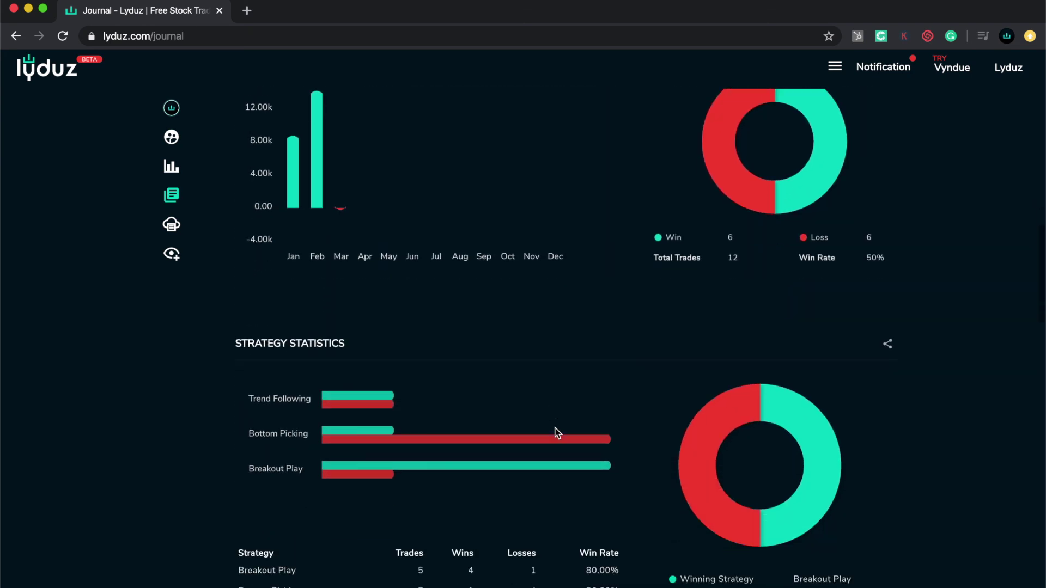
scroll(557, 434, down, 3)
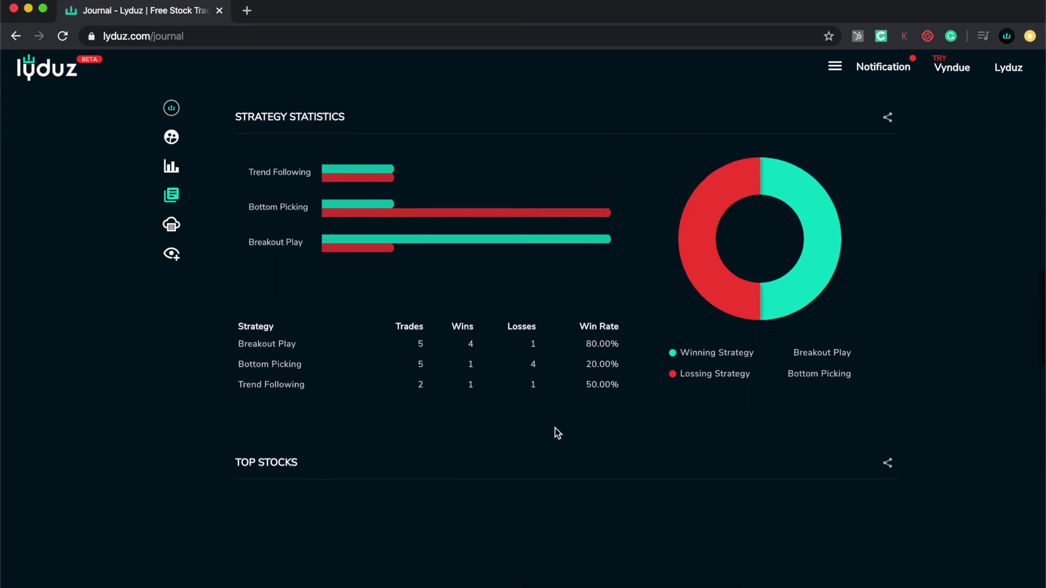
scroll(558, 434, down, 3)
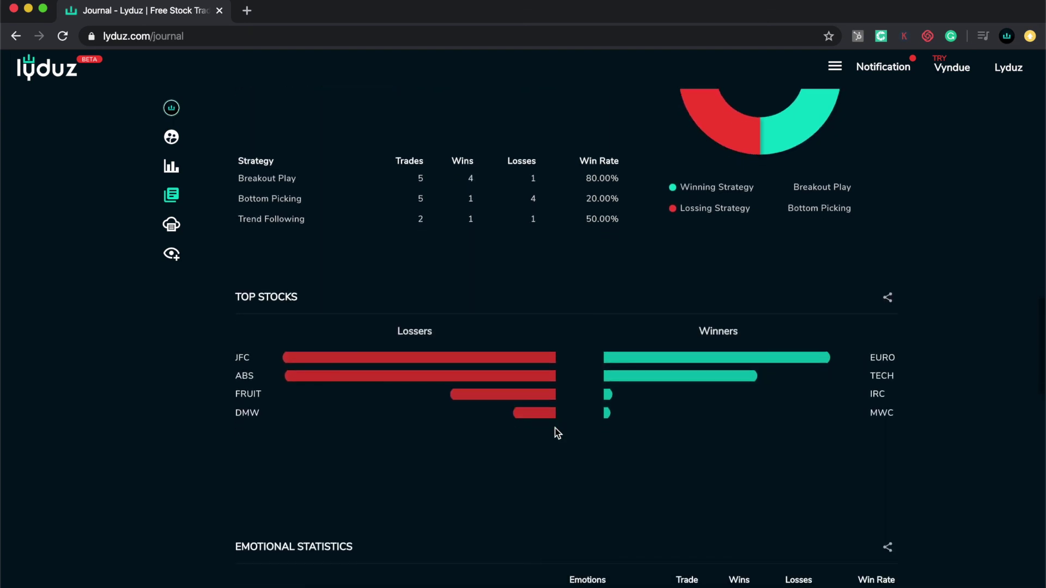
scroll(558, 433, down, 3)
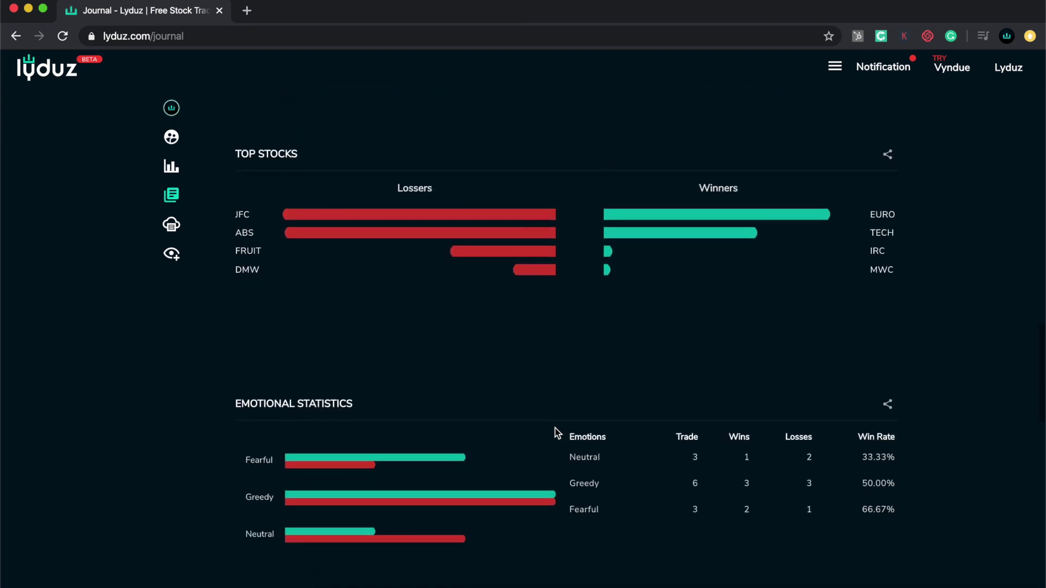
Examine the expense report, buy volume, buy value, weekday performance and gross profit and loss charts, and return to the equity curve
scroll(558, 433, down, 3)
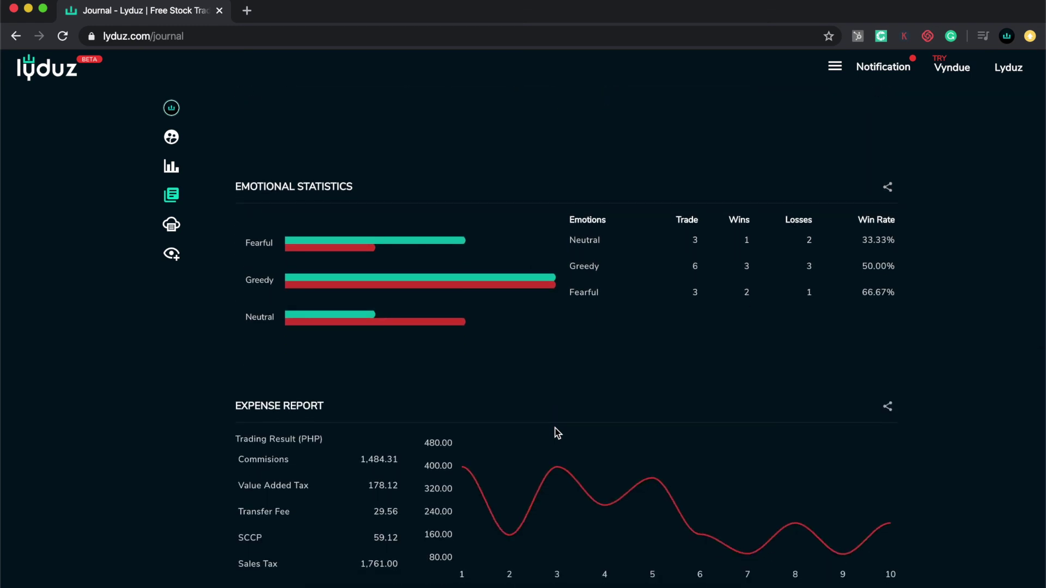
scroll(558, 433, down, 2)
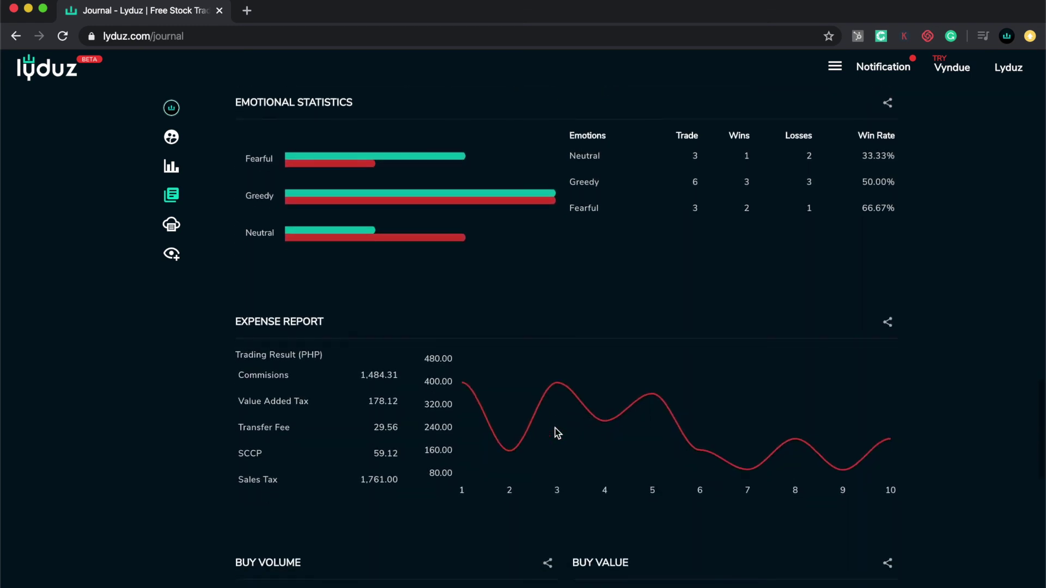
scroll(558, 433, down, 2)
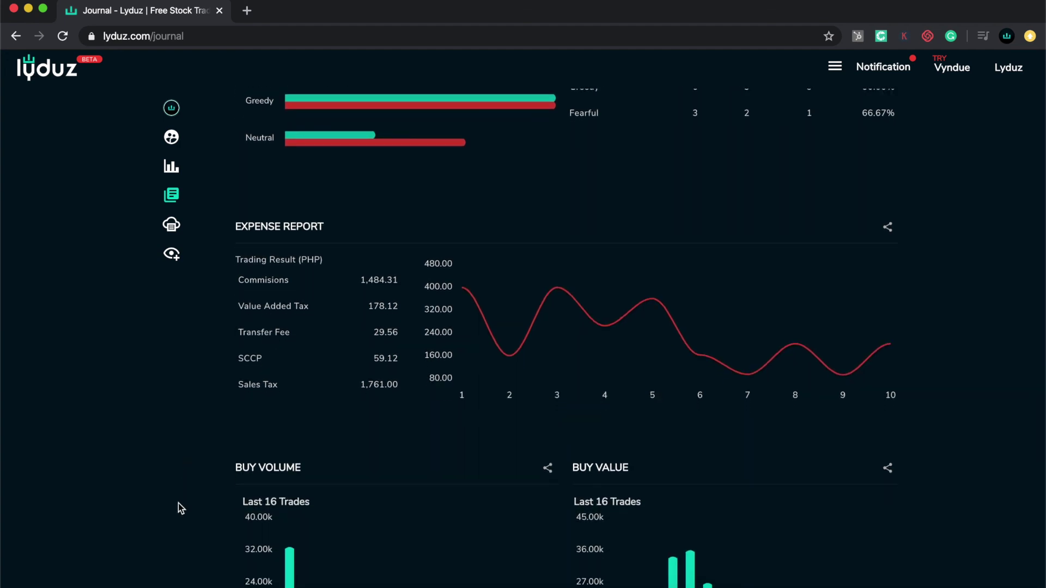
scroll(178, 504, down, 1)
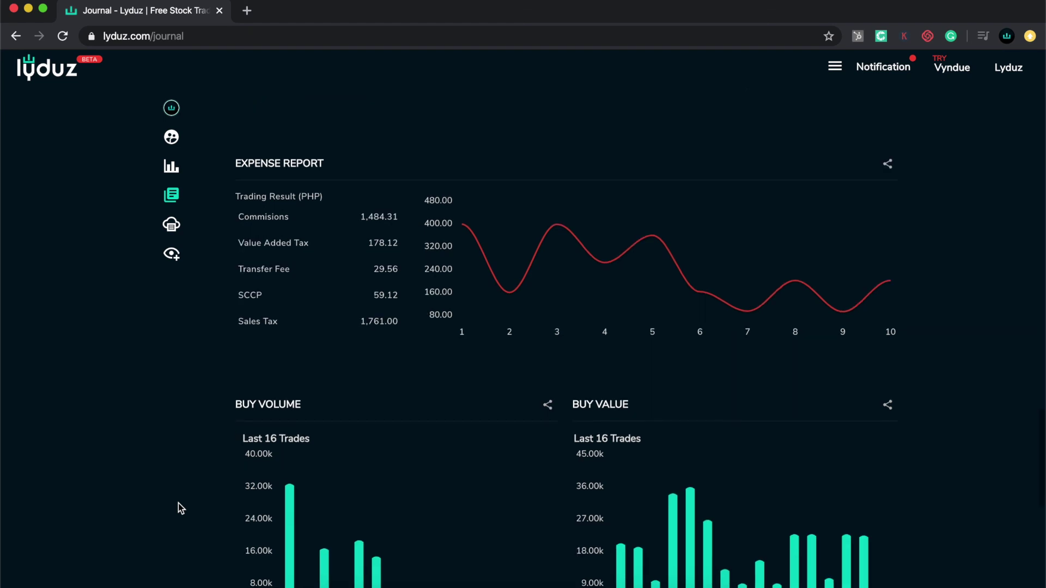
scroll(178, 504, down, 1)
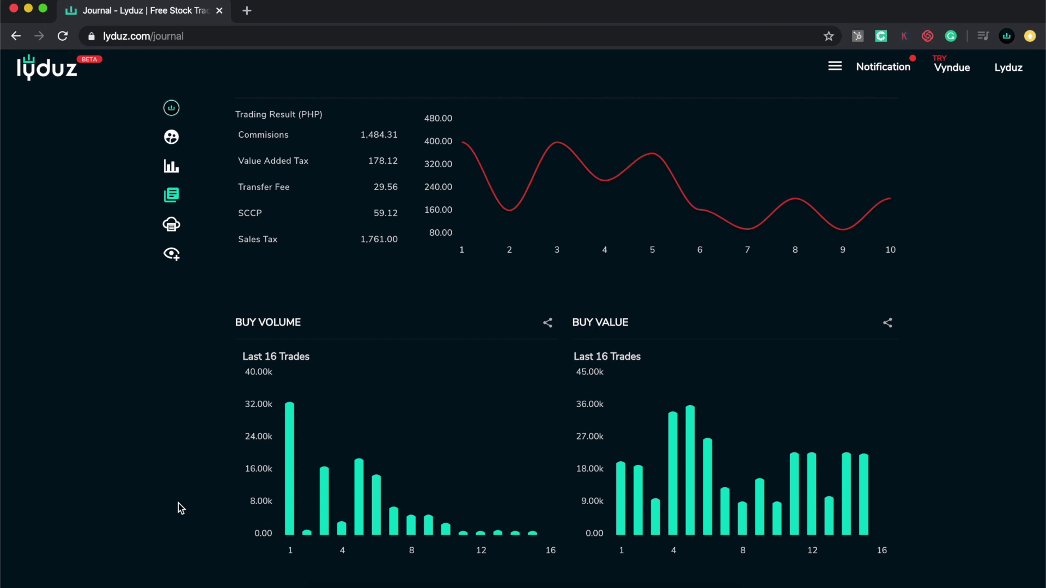
scroll(180, 508, down, 1)
scroll(180, 508, down, 1)
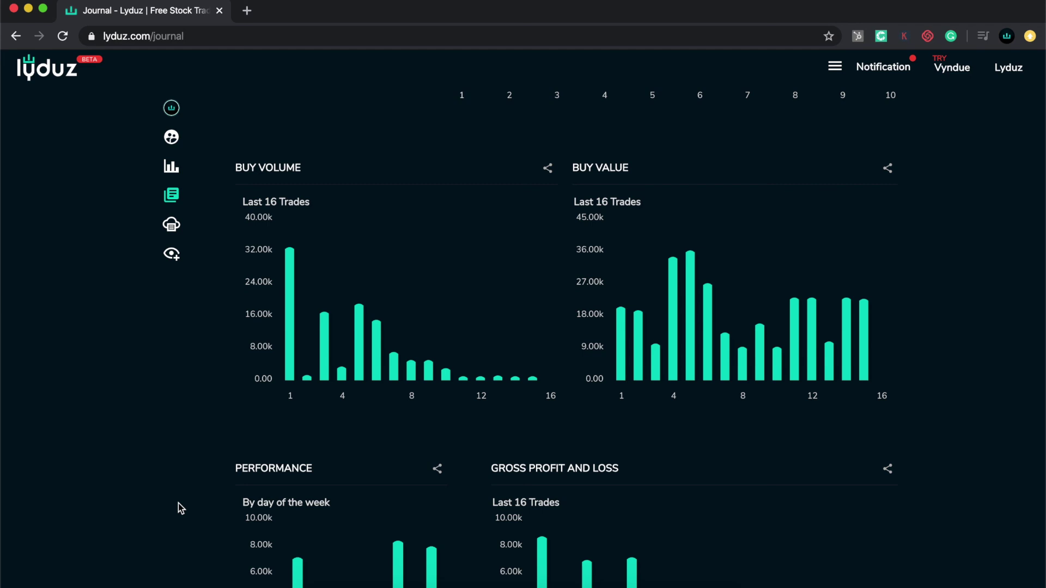
scroll(178, 504, down, 2)
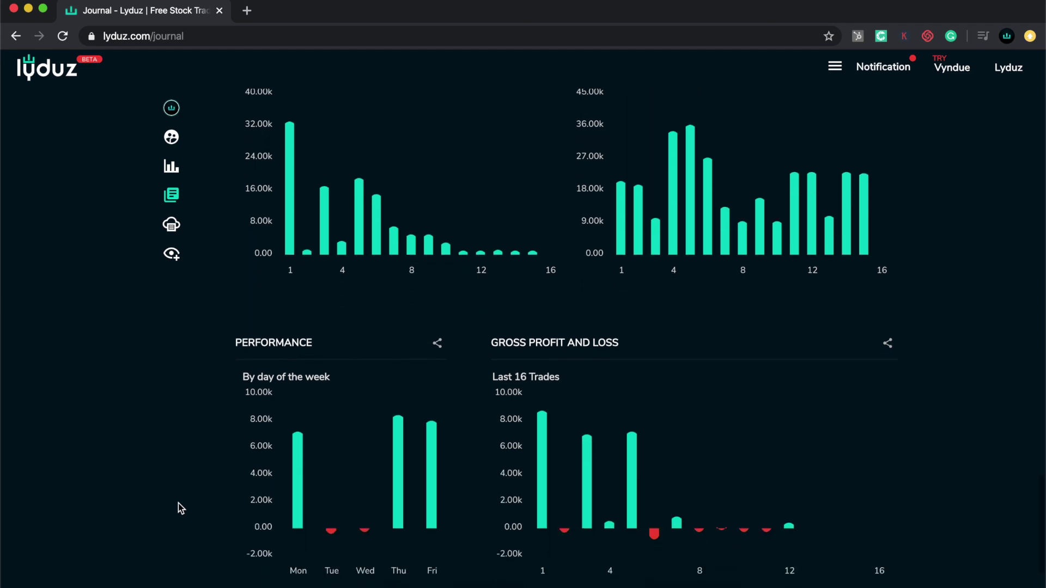
scroll(178, 503, down, 2)
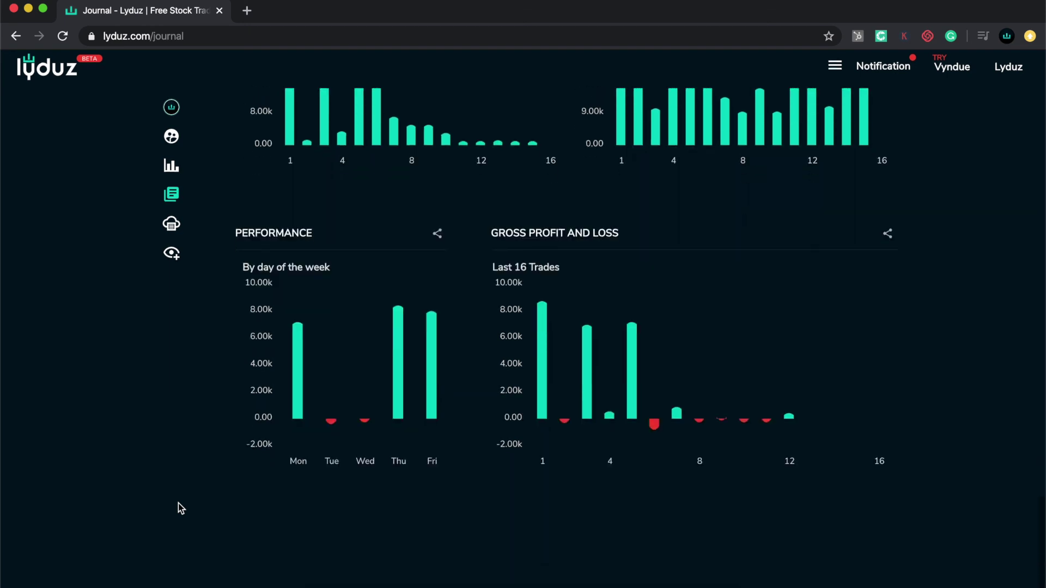
scroll(178, 503, up, 10)
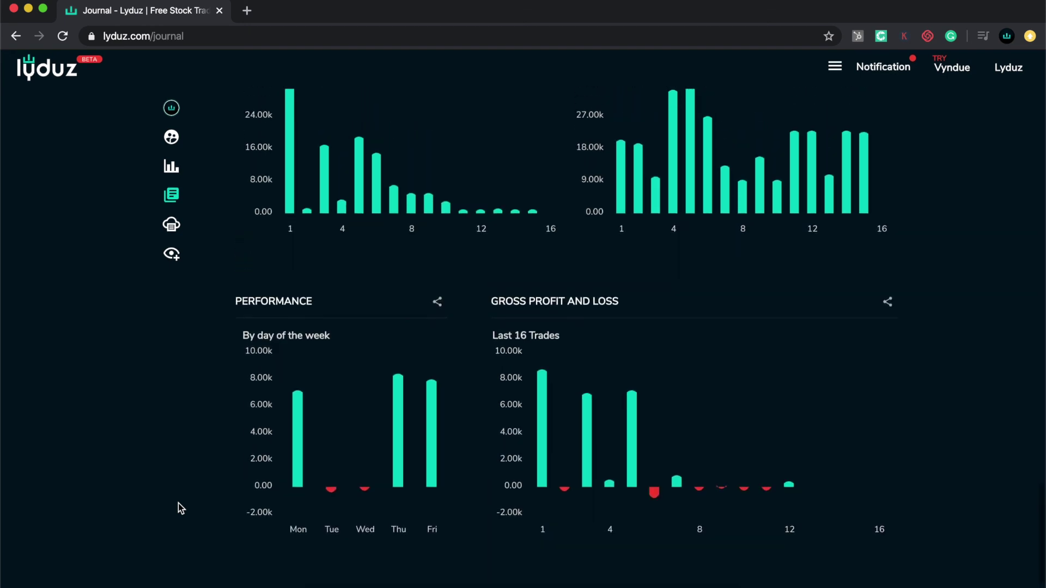
scroll(179, 504, up, 15)
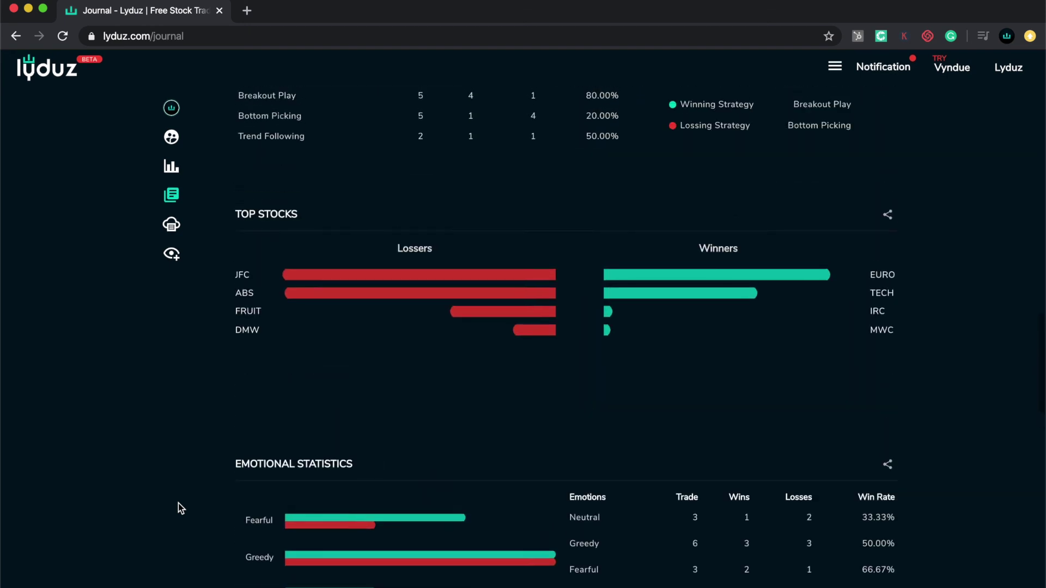
scroll(179, 503, up, 5)
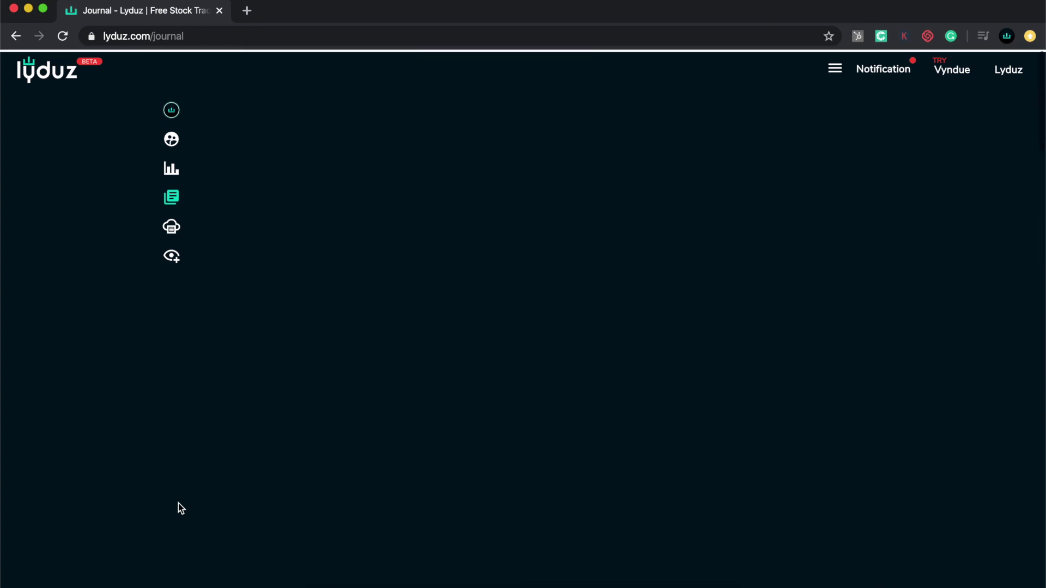
scroll(178, 504, down, 5)
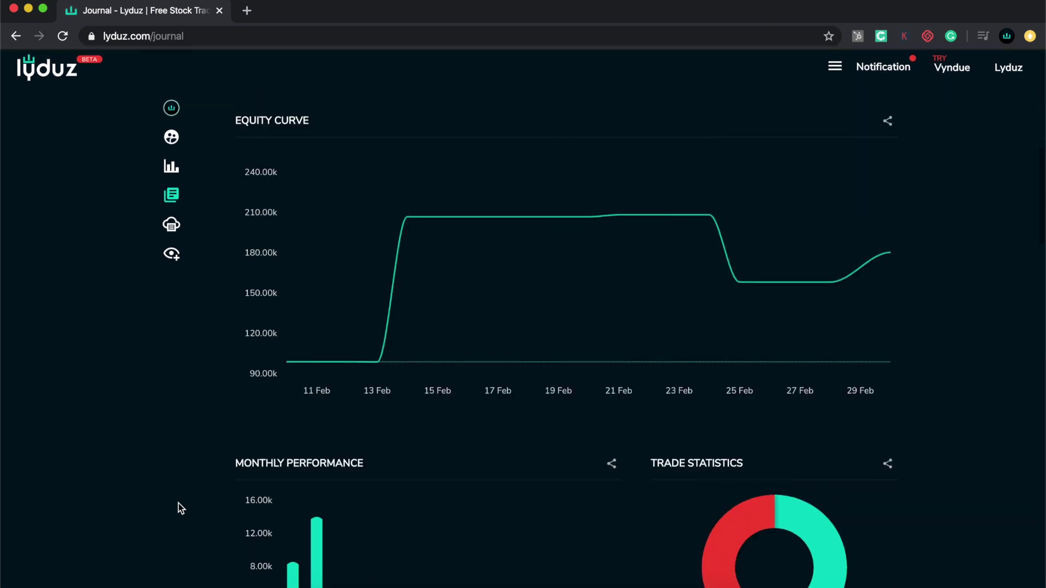